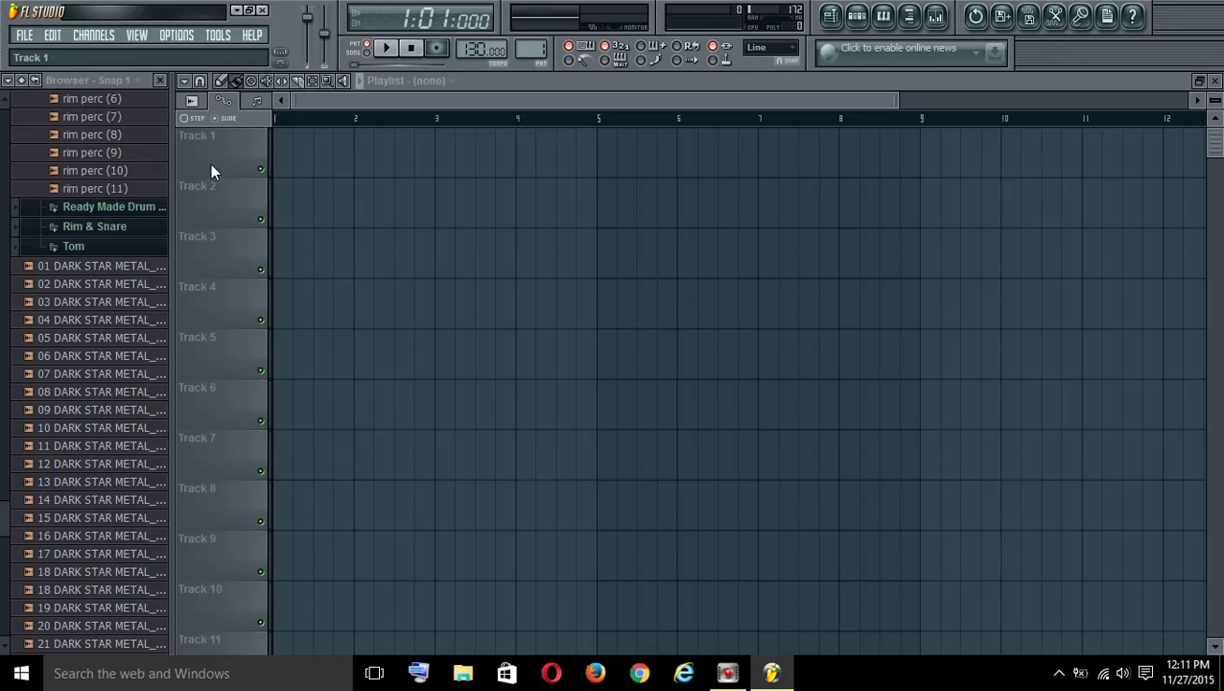
Open the most recently used techno project and dismiss the Hypersonic 2 plugin error
{"action": "left_click", "coordinate": [24, 36]}
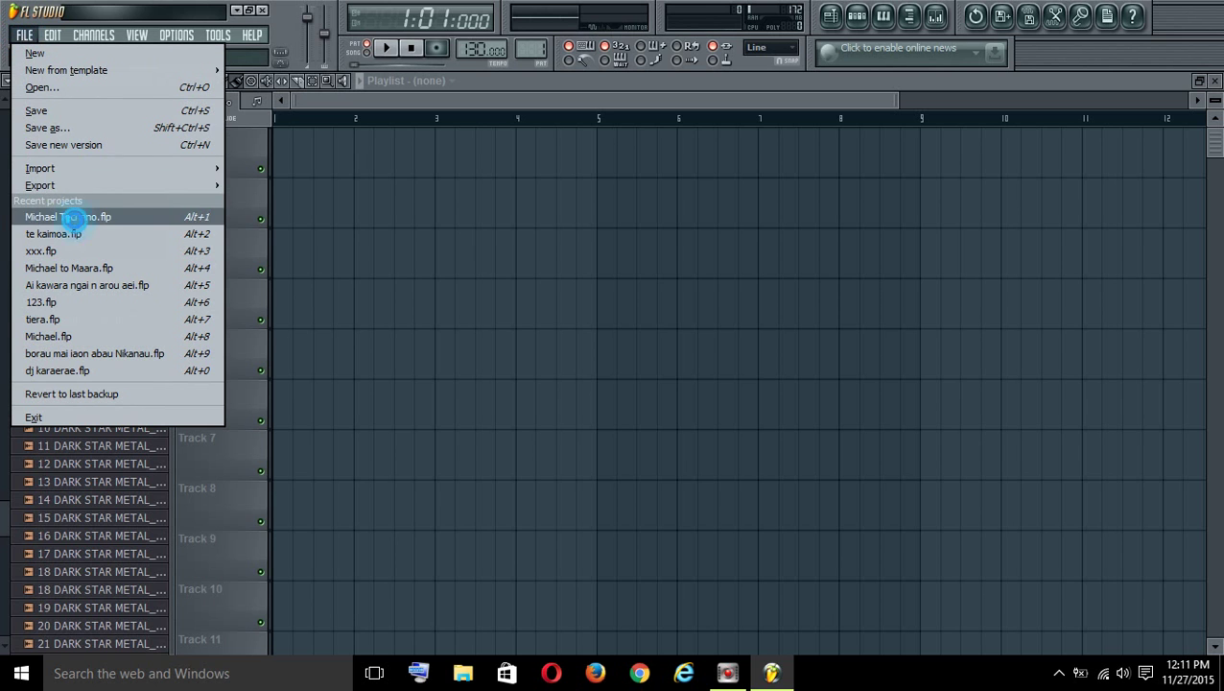
{"action": "left_click", "coordinate": [77, 216]}
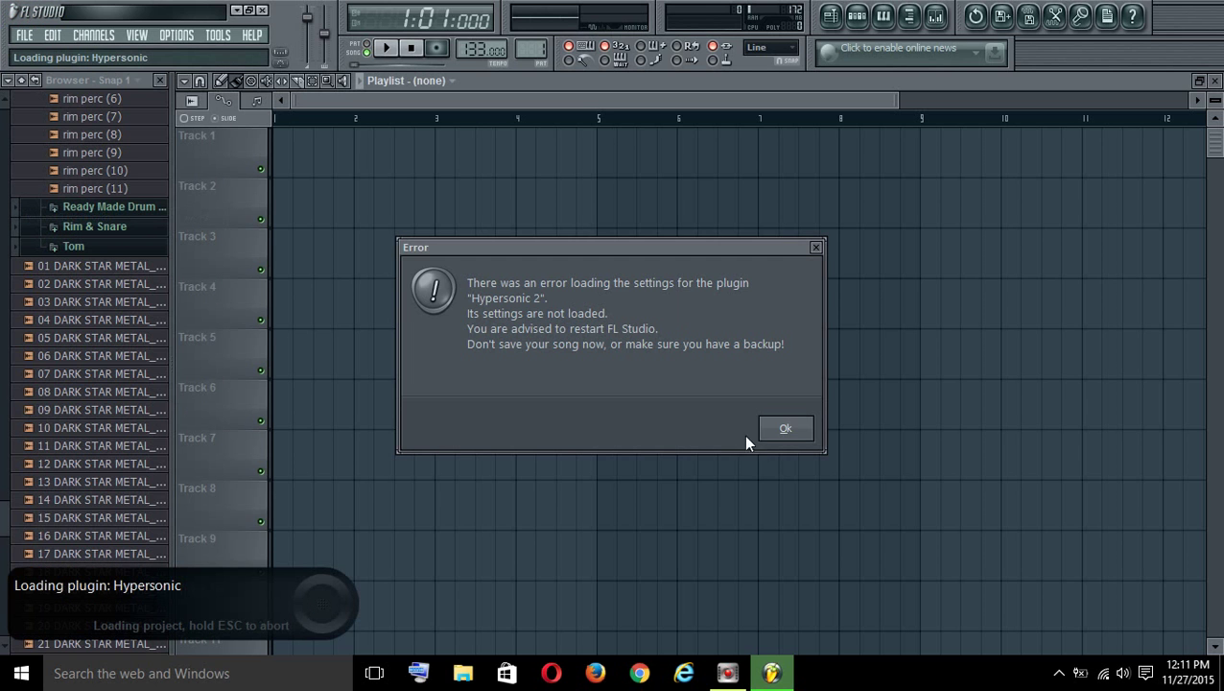
{"action": "left_click", "coordinate": [788, 434]}
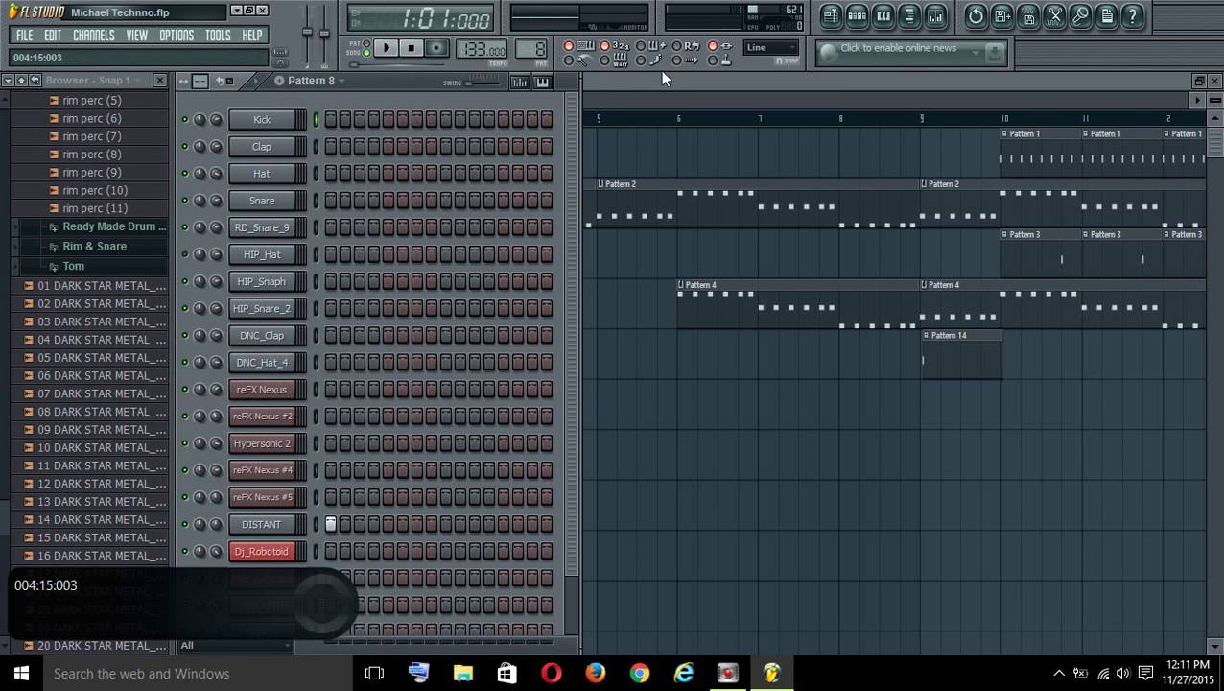
Play the song arrangement from the start in the Playlist and lower the main volume to about 59%
{"action": "left_click", "coordinate": [668, 77]}
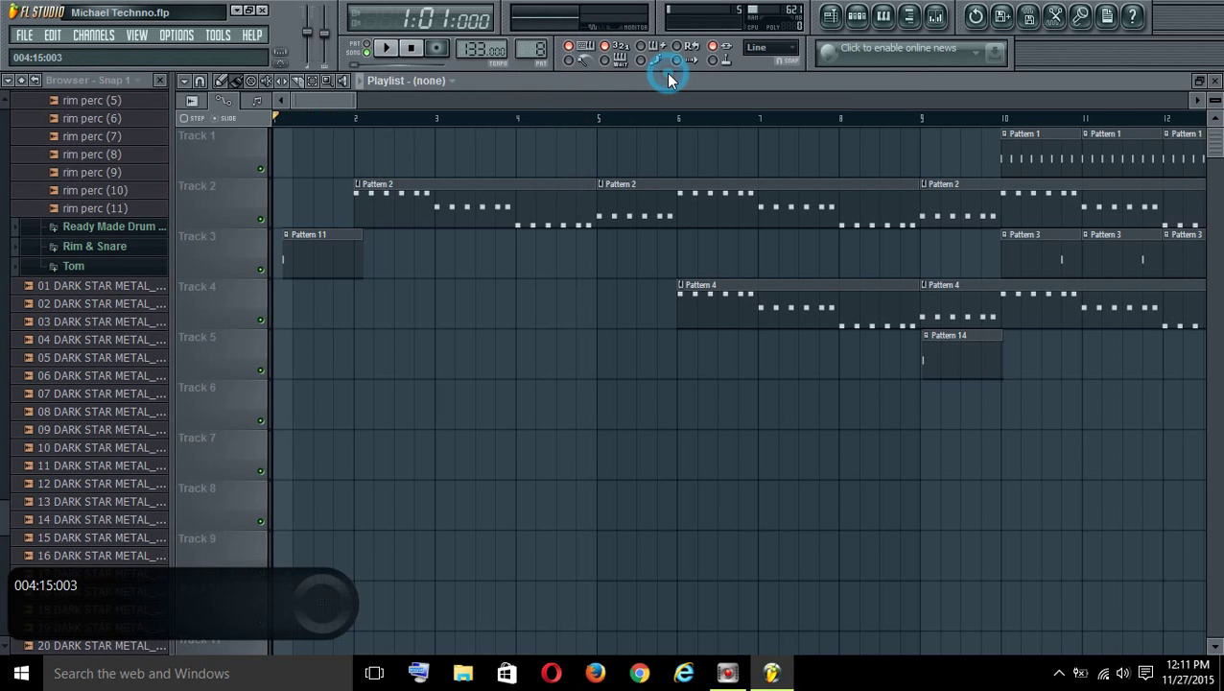
{"action": "left_click_drag", "start_coordinate": [351, 100], "coordinate": [1141, 105]}
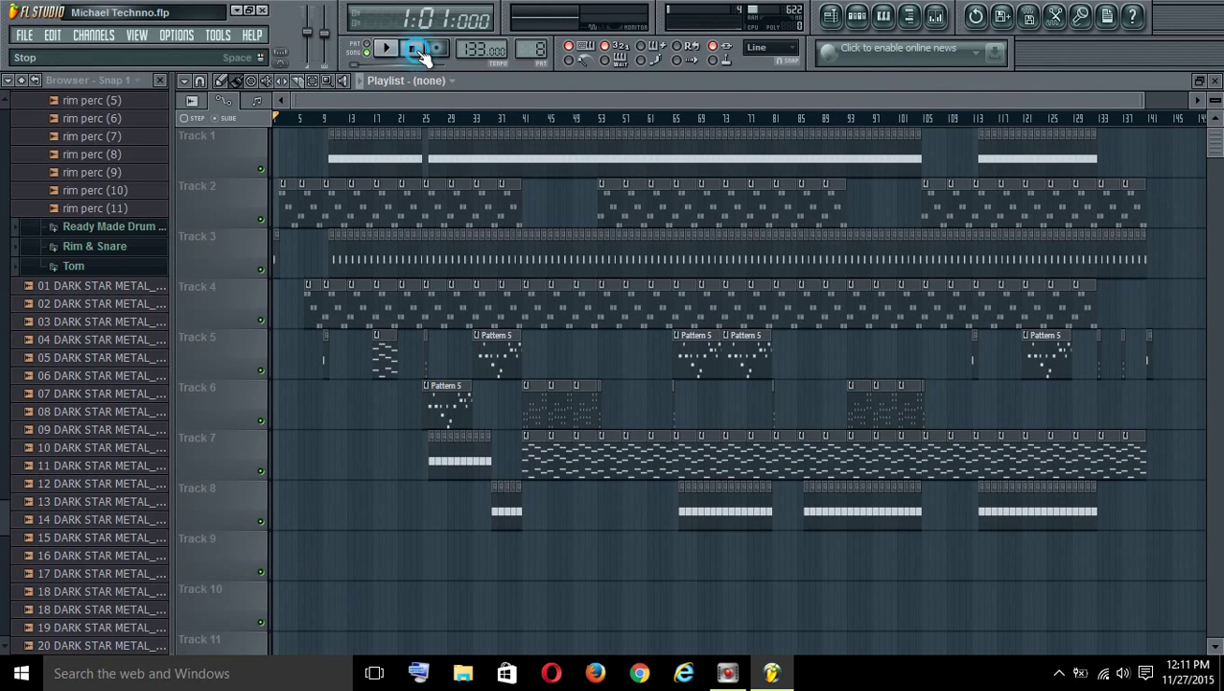
{"action": "left_click", "coordinate": [385, 50]}
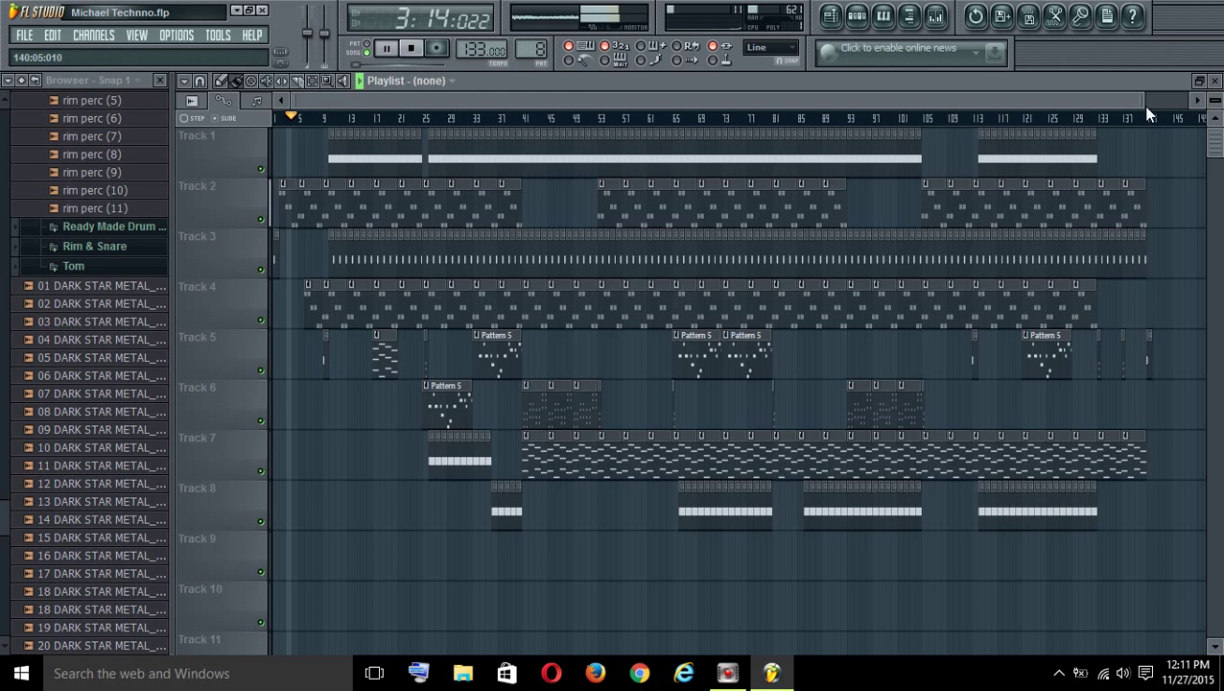
{"action": "left_click_drag", "start_coordinate": [1146, 105], "coordinate": [538, 113]}
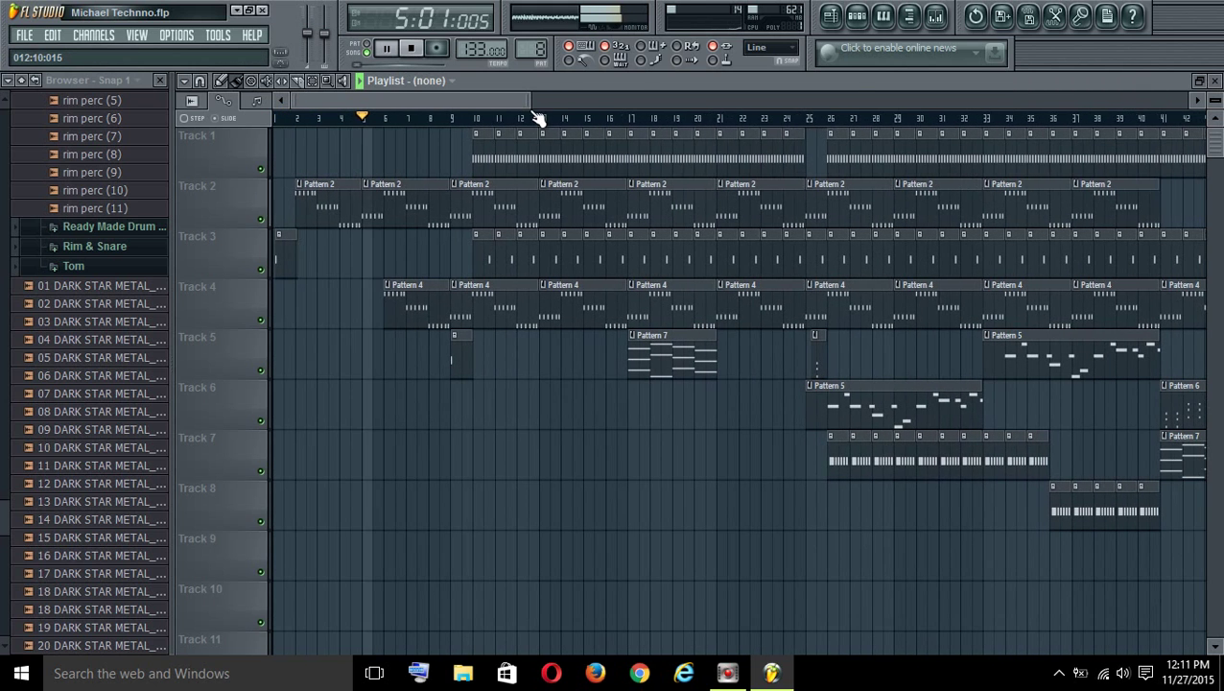
{"action": "left_click_drag", "start_coordinate": [309, 27], "coordinate": [315, 44]}
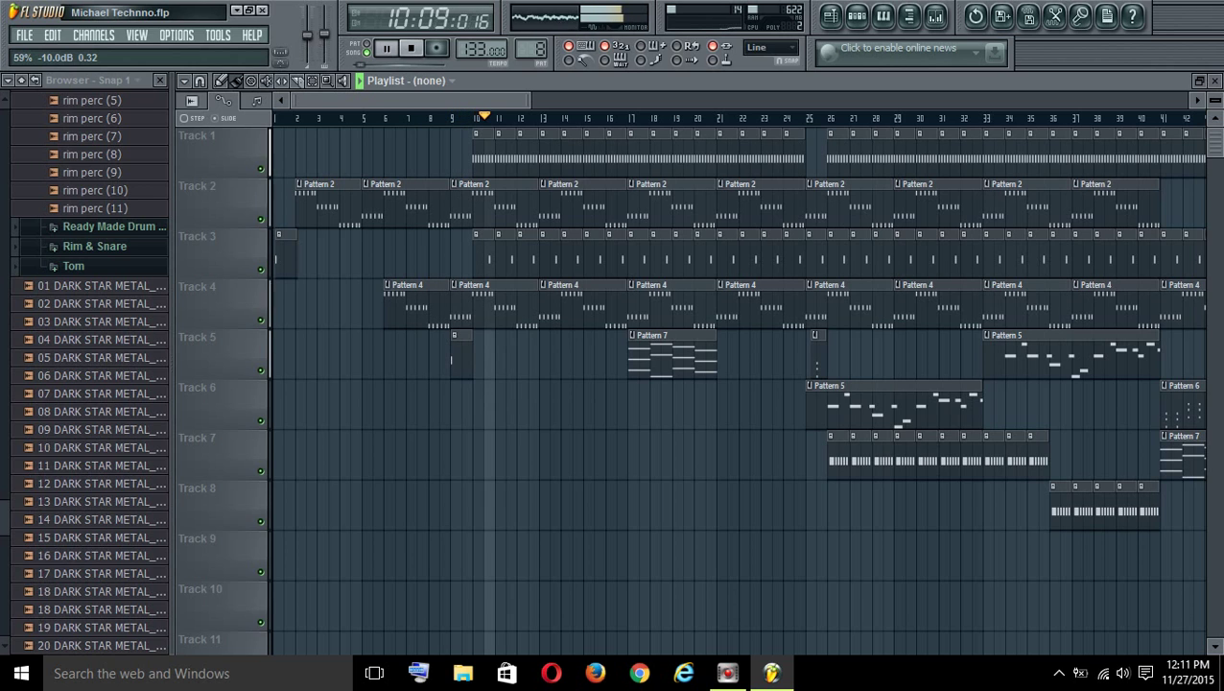
{"action": "left_click_drag", "start_coordinate": [315, 44], "coordinate": [316, 48]}
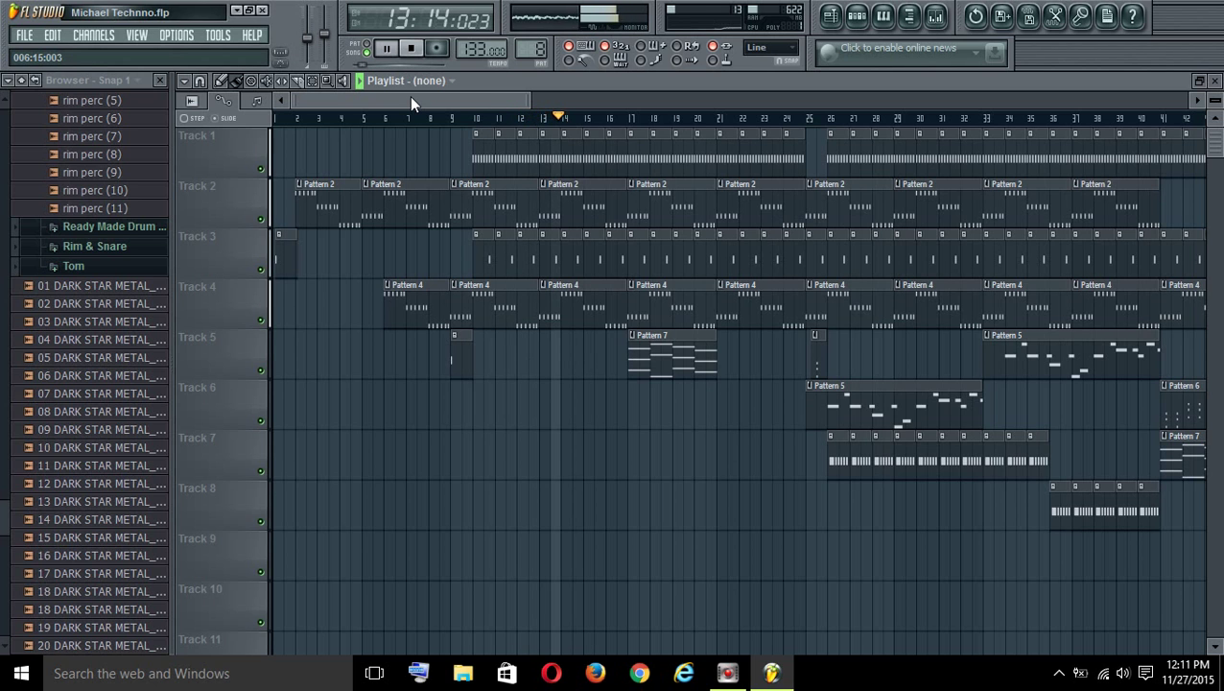
Switch to Pattern 7 with the channel rack in view and lower the reFX Nexus #5 channel volume
{"action": "left_click_drag", "start_coordinate": [409, 96], "coordinate": [464, 102]}
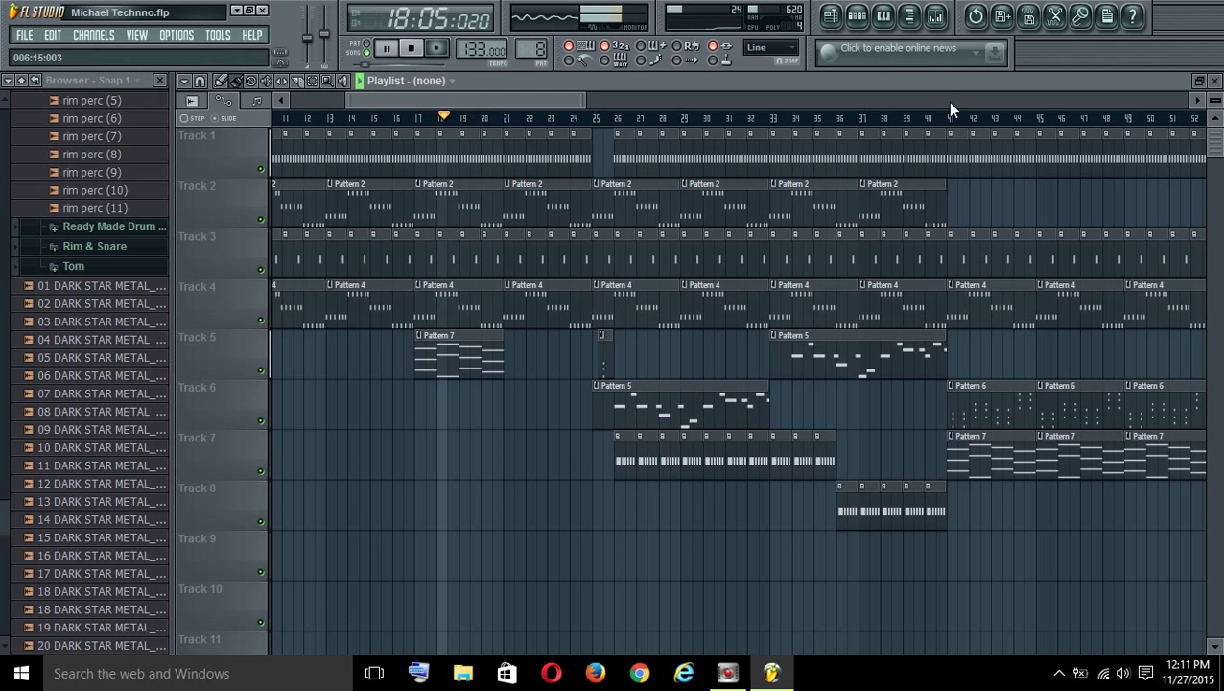
{"action": "left_click", "coordinate": [1199, 80]}
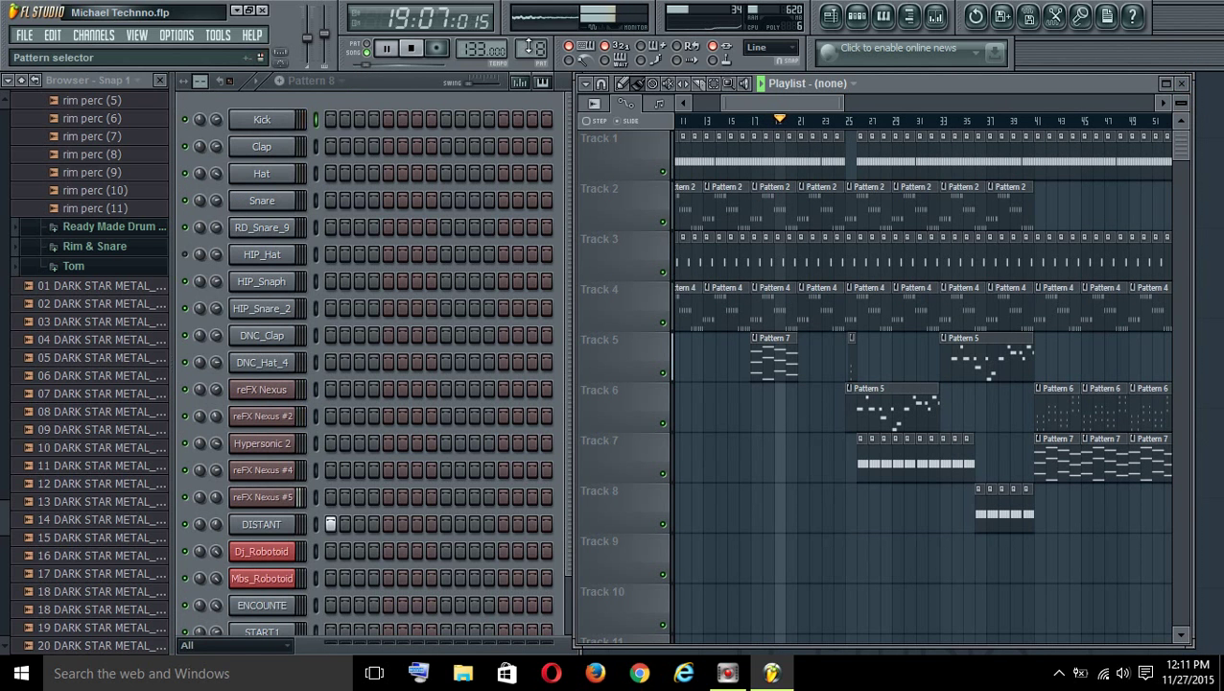
{"action": "scroll", "coordinate": [533, 48], "scroll_direction": "down", "scroll_amount": 1}
{"action": "left_click_drag", "start_coordinate": [216, 496], "coordinate": [216, 523]}
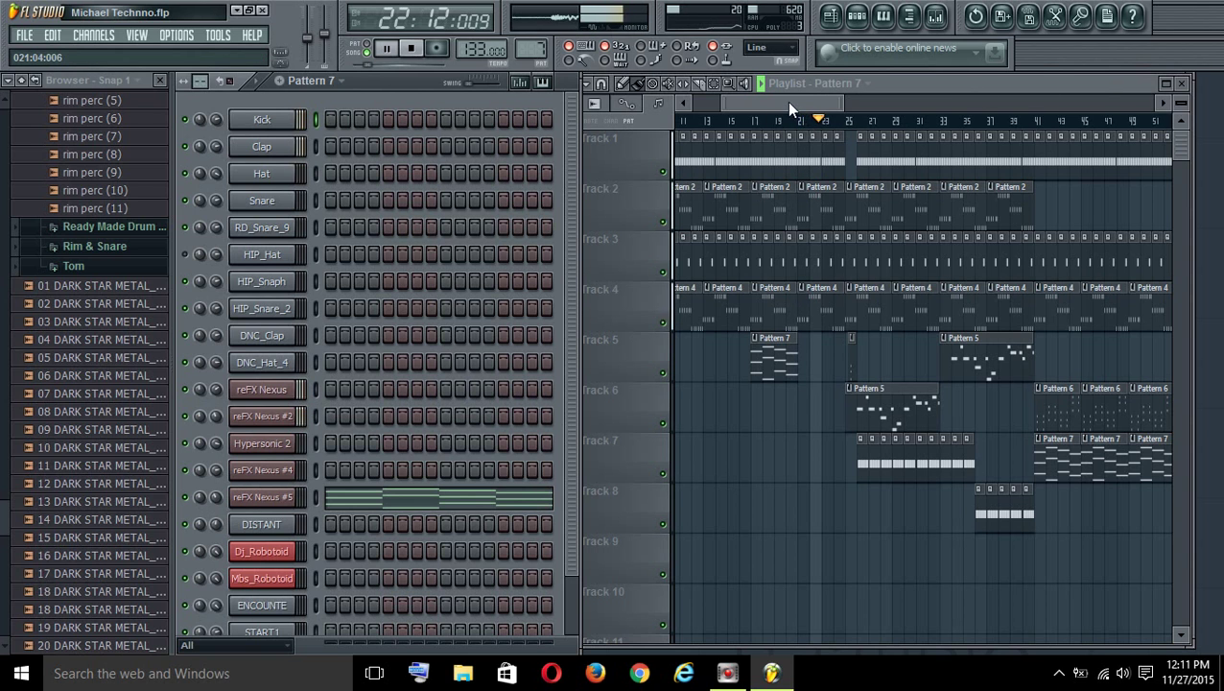
Switch to Pattern 5, set the Hypersonic 2 channel volume to 92%, and save the project
{"action": "left_click_drag", "start_coordinate": [786, 101], "coordinate": [744, 101]}
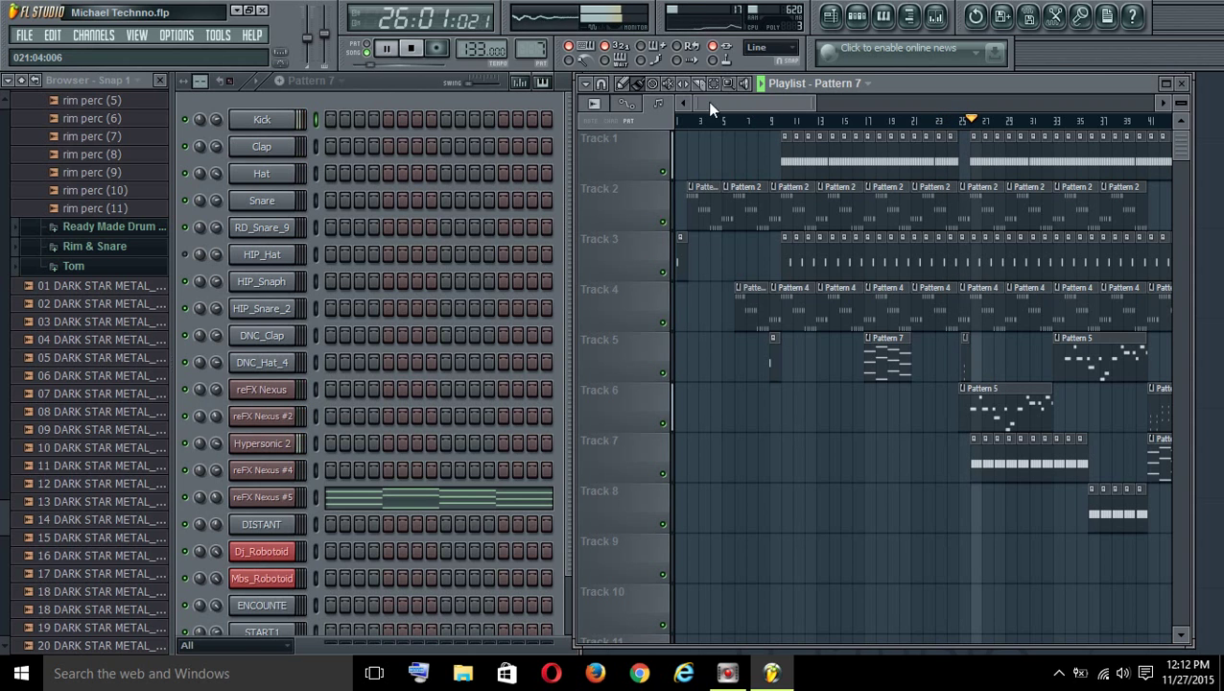
{"action": "scroll", "coordinate": [533, 48], "scroll_direction": "down", "scroll_amount": 2}
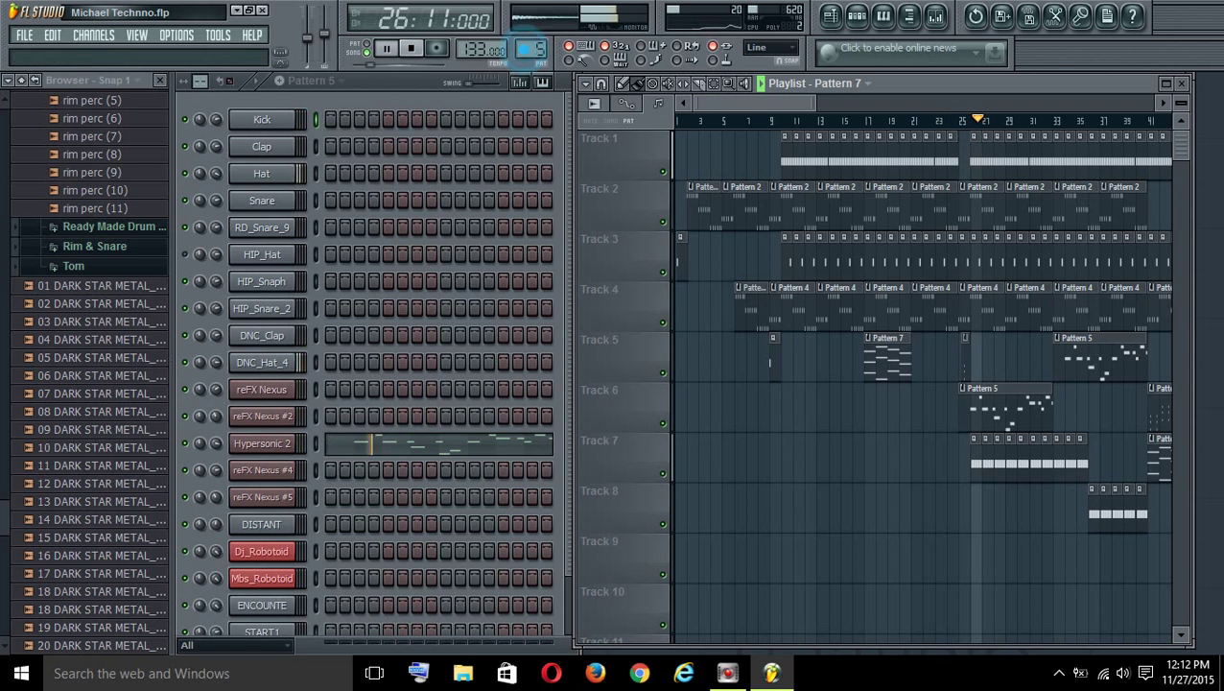
{"action": "left_click", "coordinate": [215, 443]}
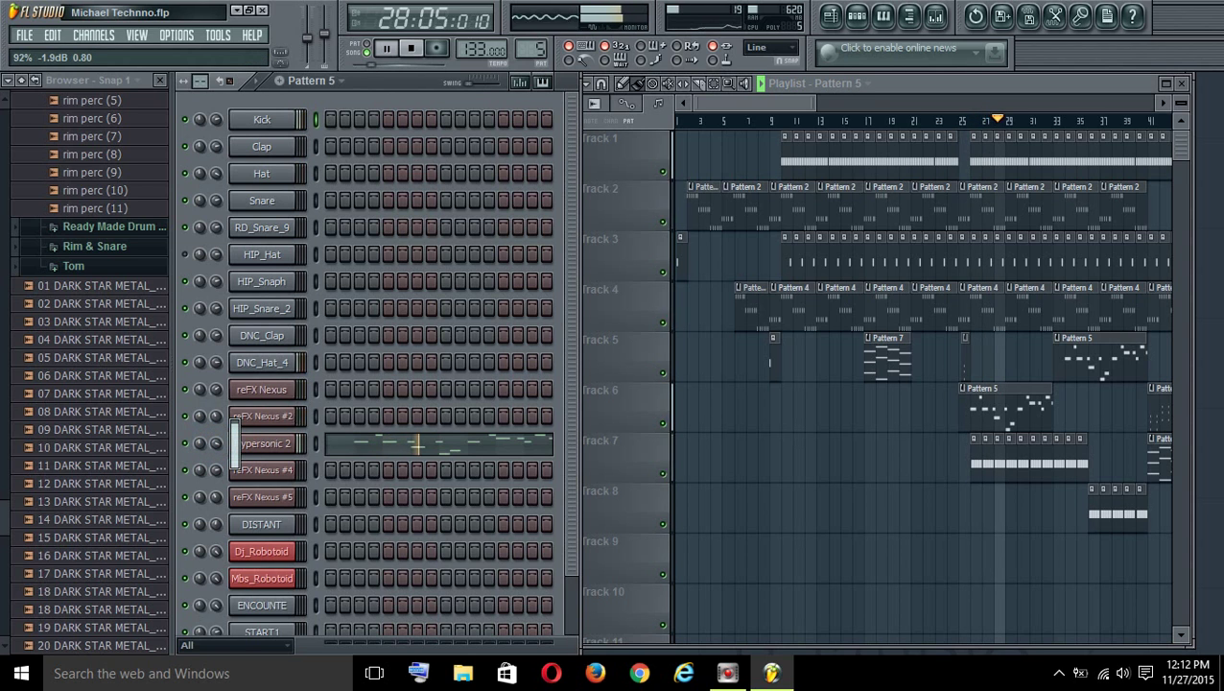
{"action": "left_click", "coordinate": [24, 38]}
{"action": "left_click", "coordinate": [27, 108]}
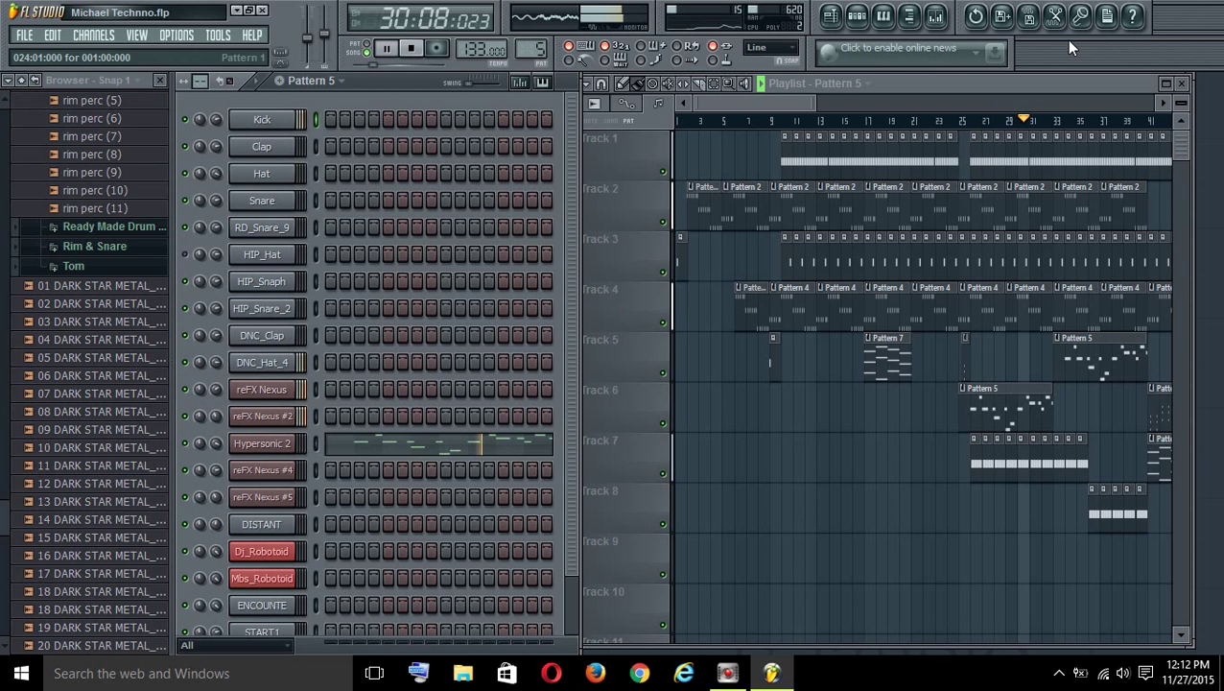
Switch to Pattern 6 and set the reFX Nexus #4 channel volume to 78% while the song plays
{"action": "left_click", "coordinate": [1165, 82]}
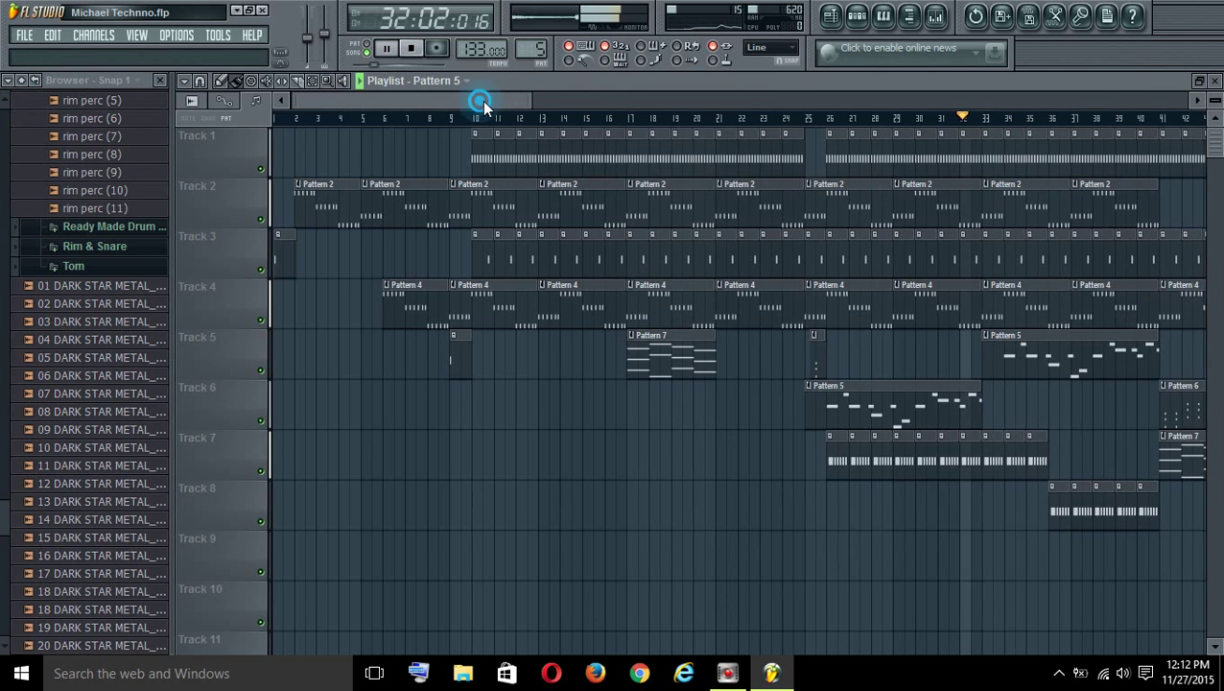
{"action": "left_click_drag", "start_coordinate": [481, 101], "coordinate": [629, 110]}
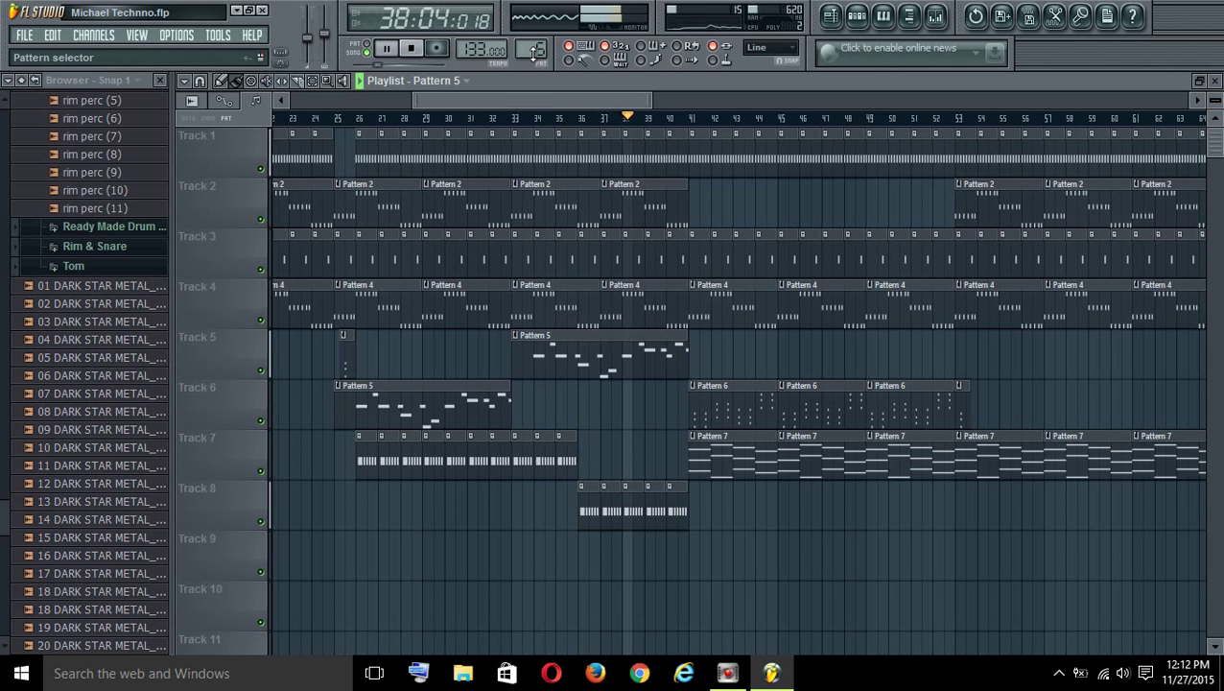
{"action": "scroll", "coordinate": [533, 48], "scroll_direction": "up", "scroll_amount": 1}
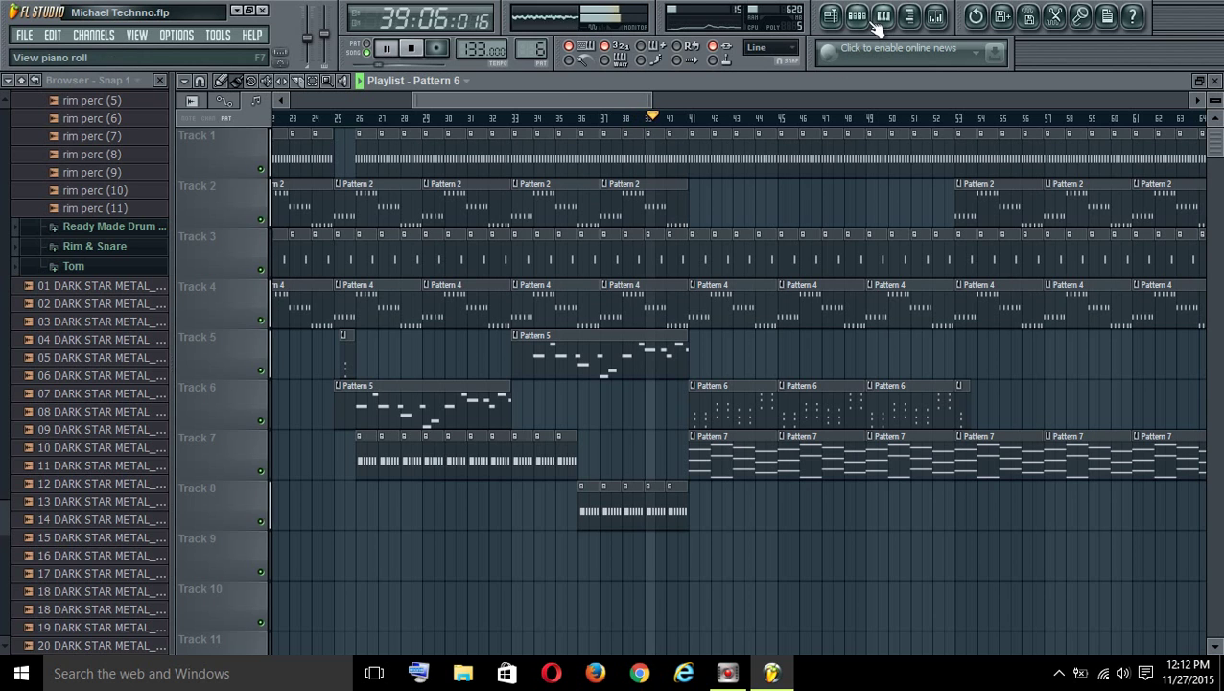
{"action": "left_click", "coordinate": [857, 16]}
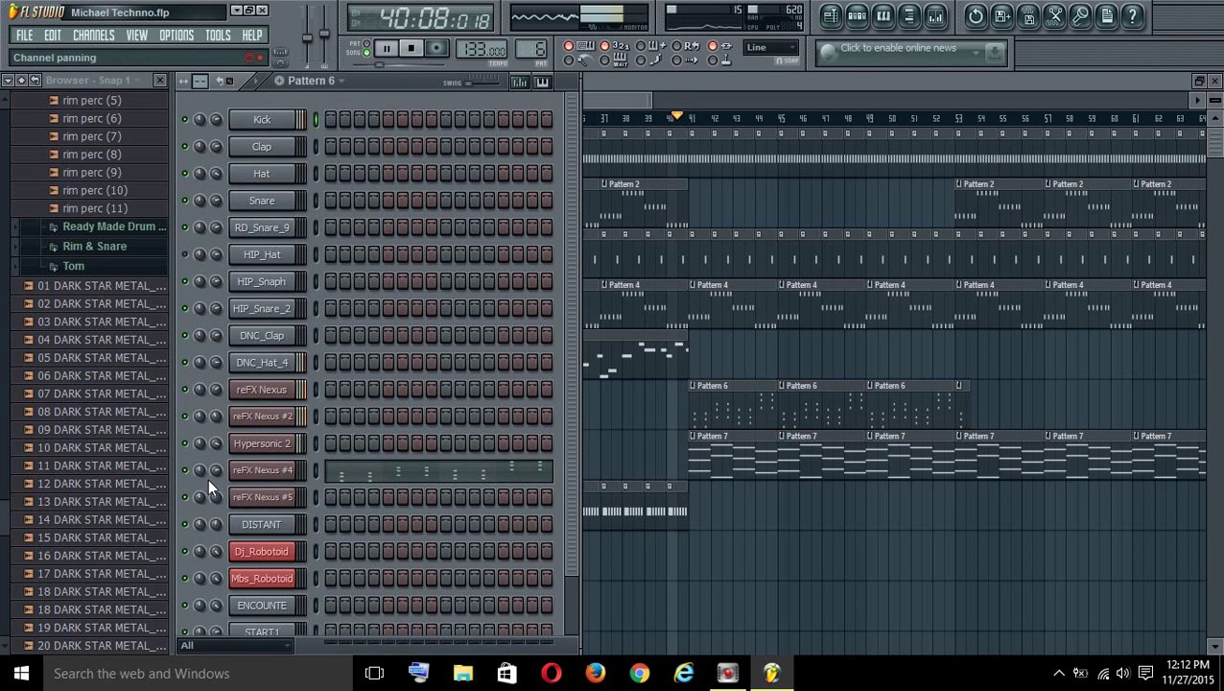
{"action": "left_click", "coordinate": [213, 470]}
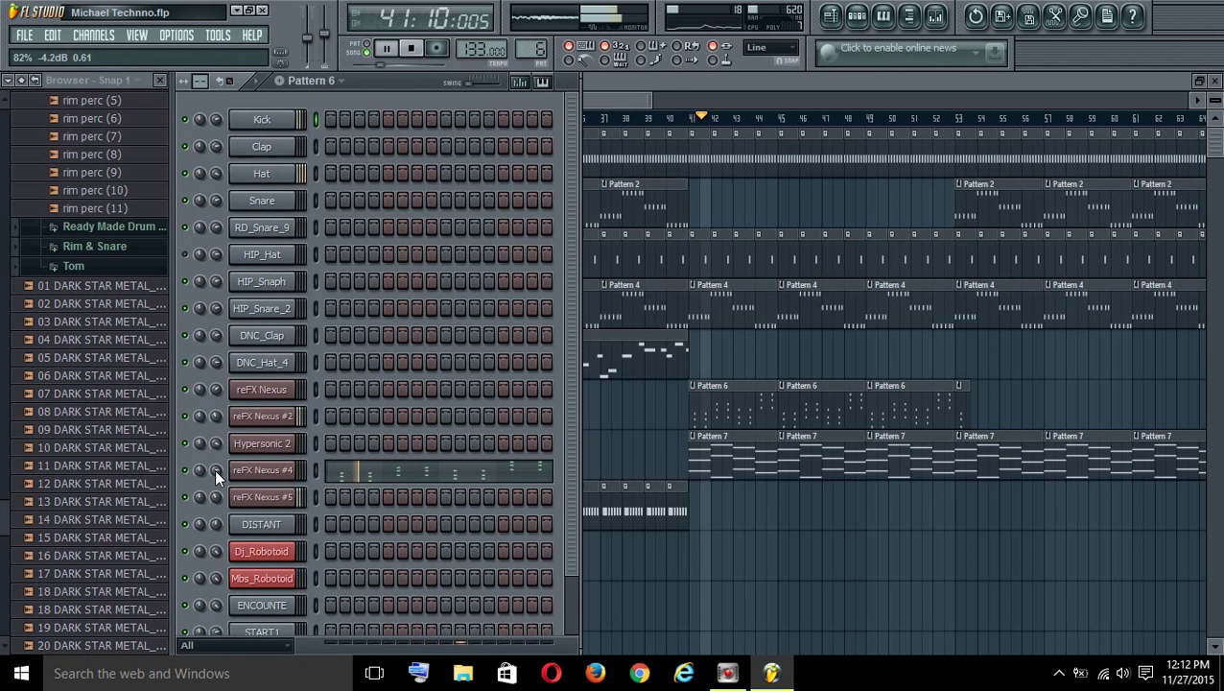
{"action": "left_click_drag", "start_coordinate": [214, 468], "coordinate": [214, 466]}
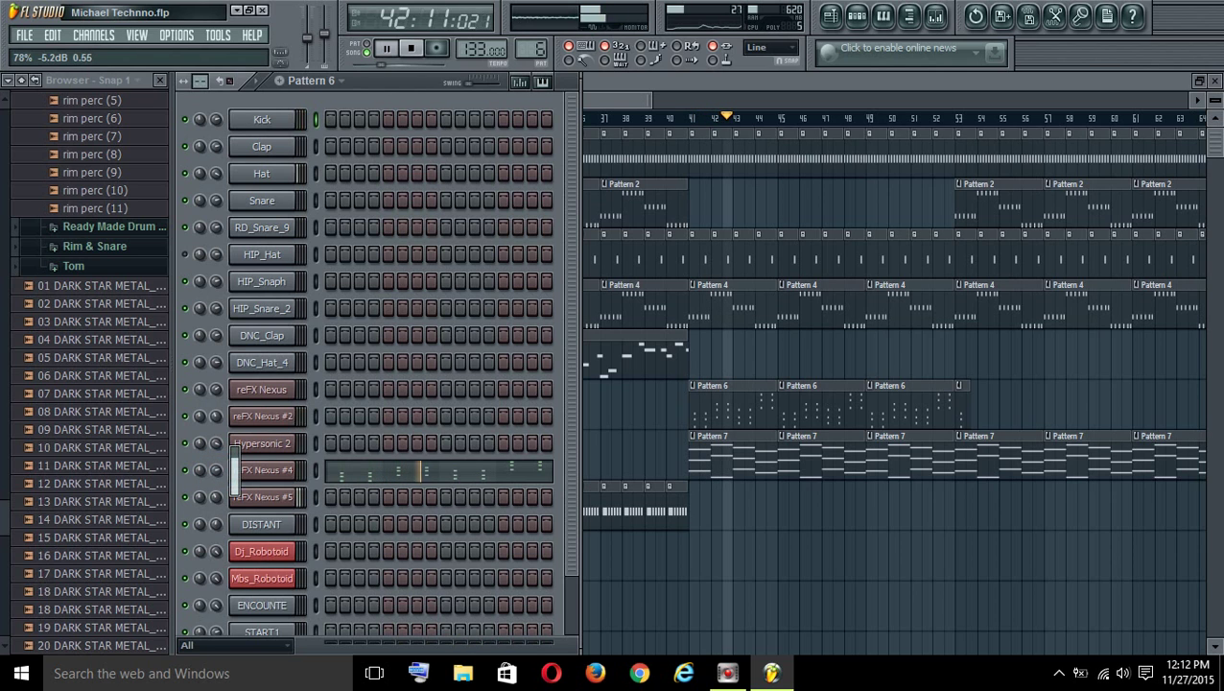
{"action": "left_click", "coordinate": [1139, 84]}
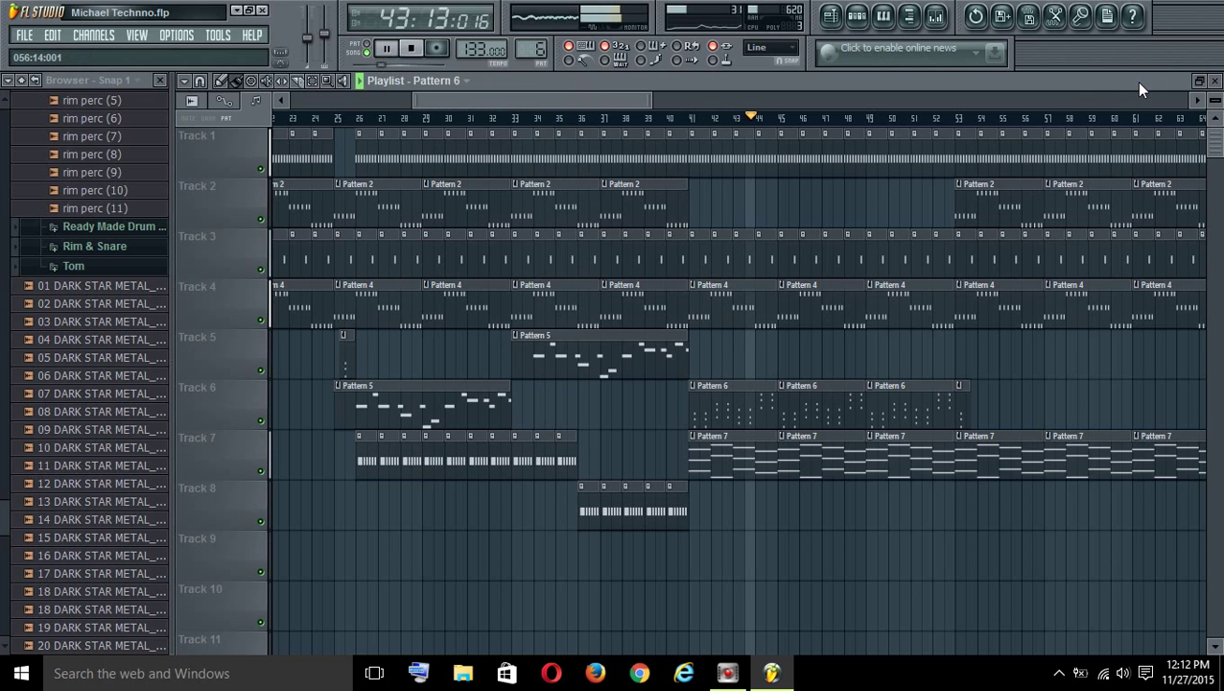
Switch to Pattern 5 and view the patch loaded in the Hypersonic 2 plugin, then close its window
{"action": "left_click_drag", "start_coordinate": [497, 99], "coordinate": [610, 99]}
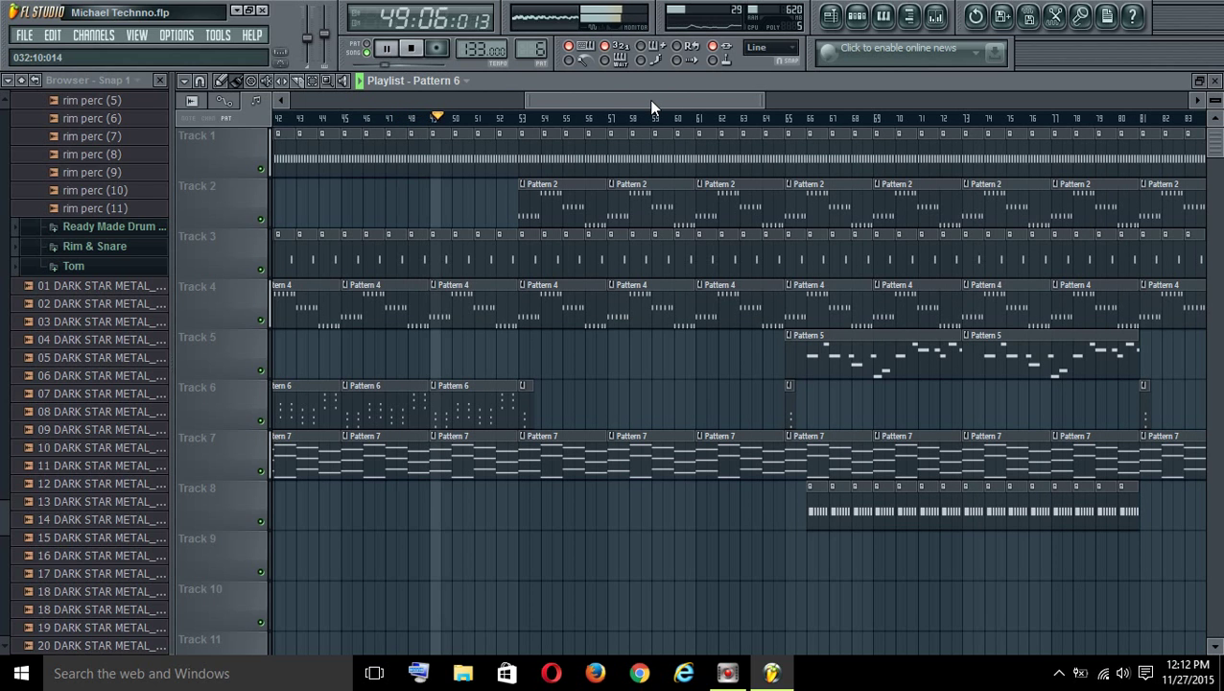
{"action": "mouse_move", "coordinate": [650, 102]}
{"action": "left_mouse_down"}
{"action": "mouse_move", "coordinate": [1075, 107]}
{"action": "mouse_move", "coordinate": [660, 117]}
{"action": "left_mouse_up"}
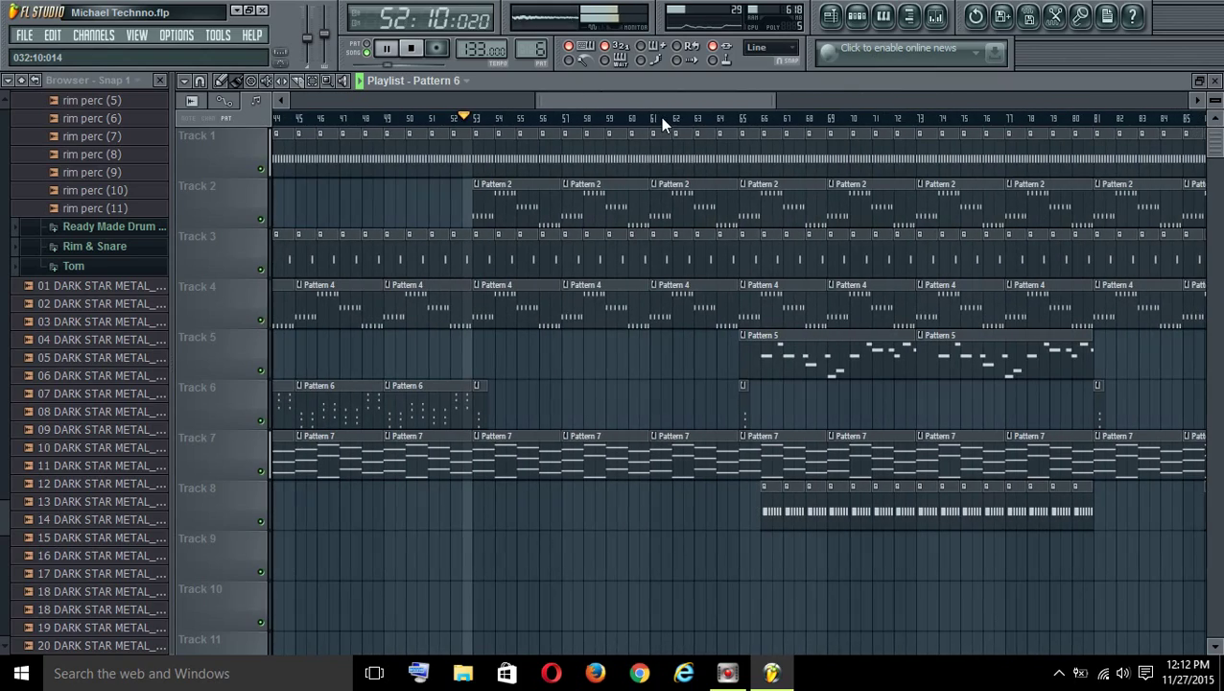
{"action": "left_click", "coordinate": [1205, 84]}
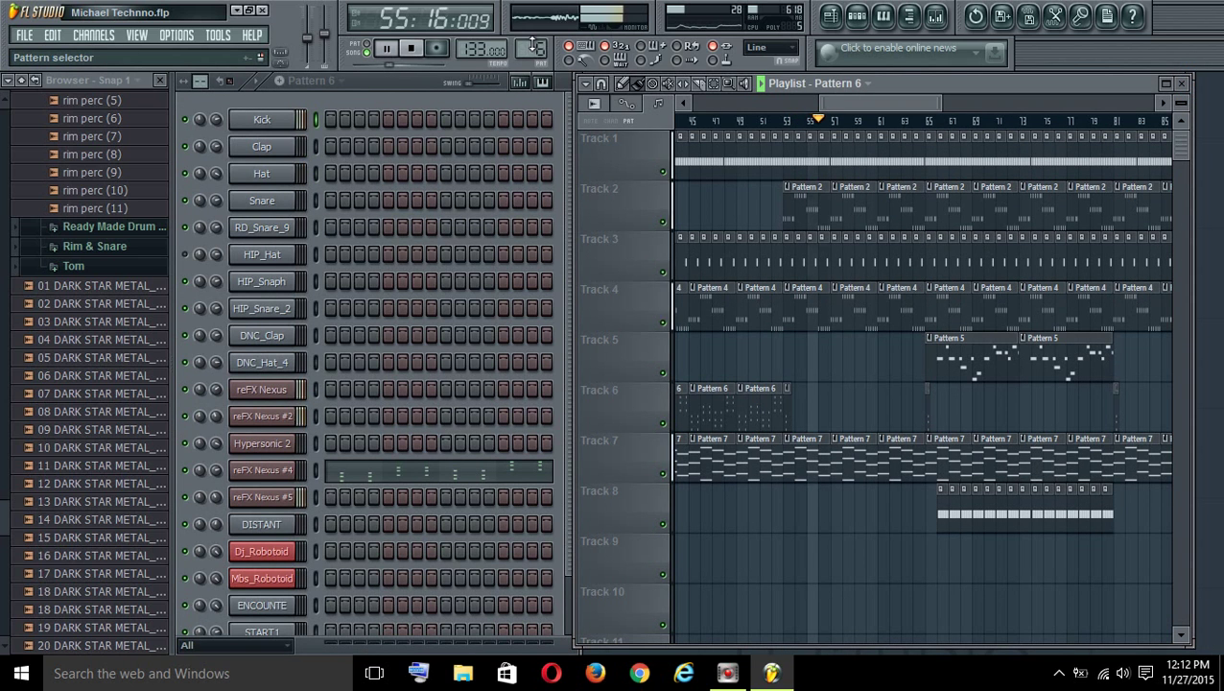
{"action": "scroll", "coordinate": [535, 48], "scroll_direction": "down", "scroll_amount": 1}
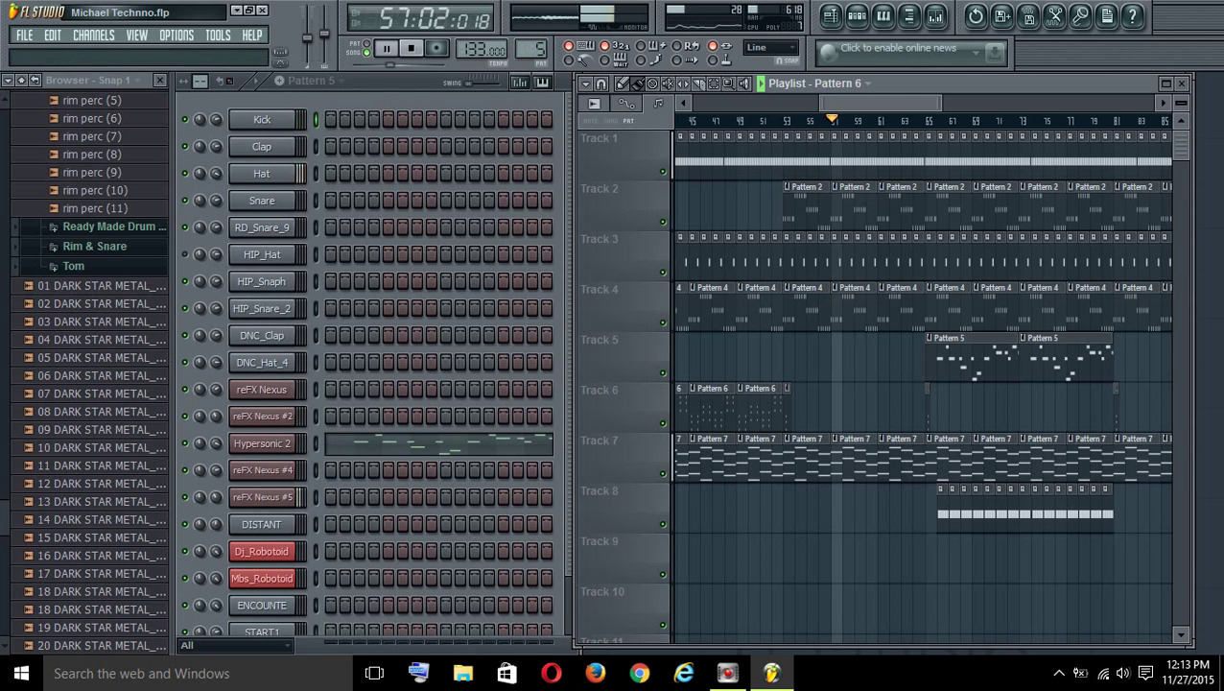
{"action": "left_click", "coordinate": [262, 445]}
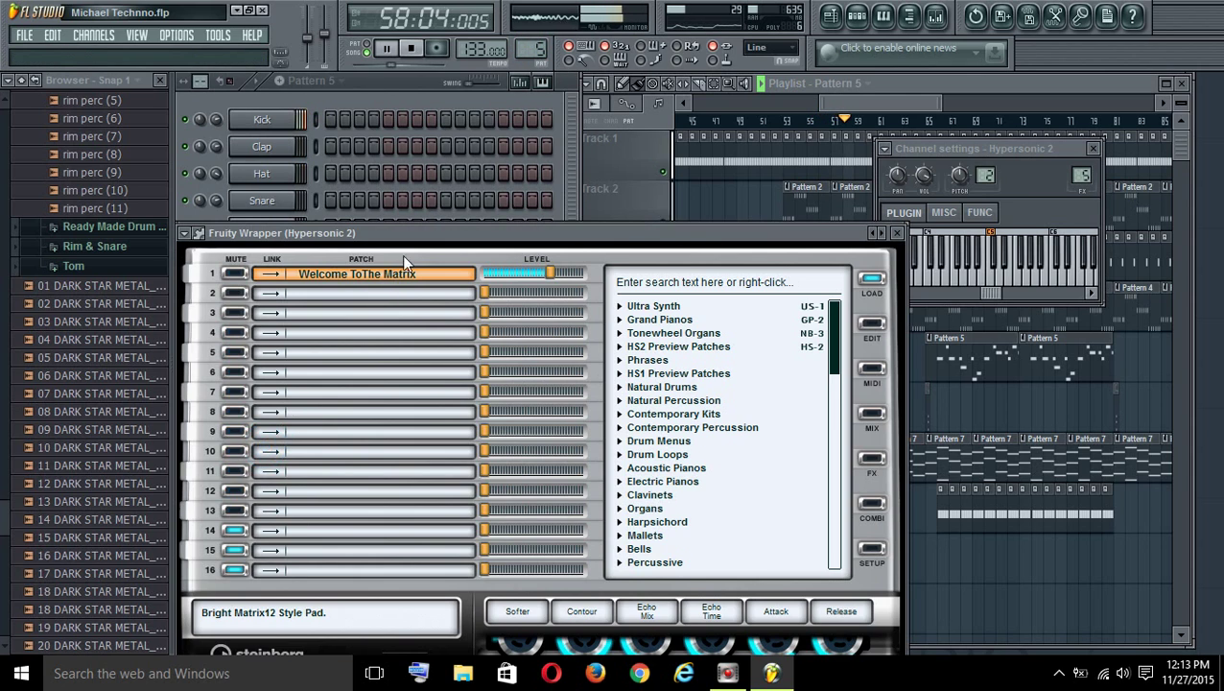
{"action": "left_click_drag", "start_coordinate": [409, 234], "coordinate": [641, 98]}
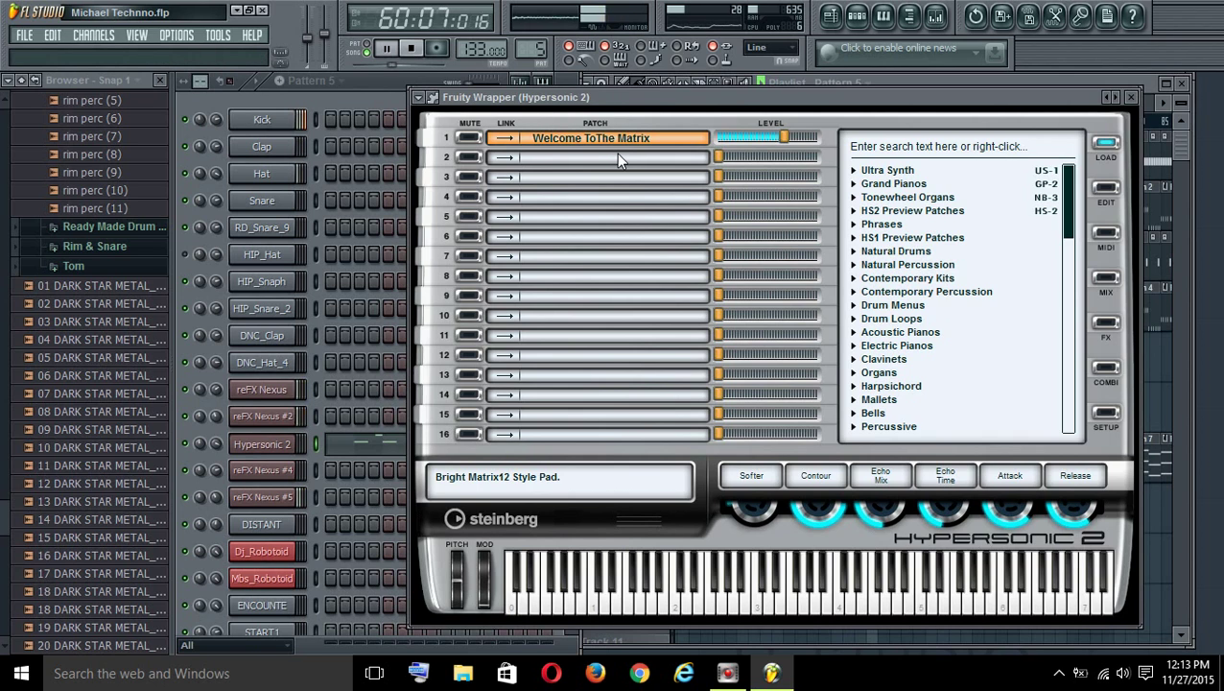
{"action": "left_click", "coordinate": [1130, 100]}
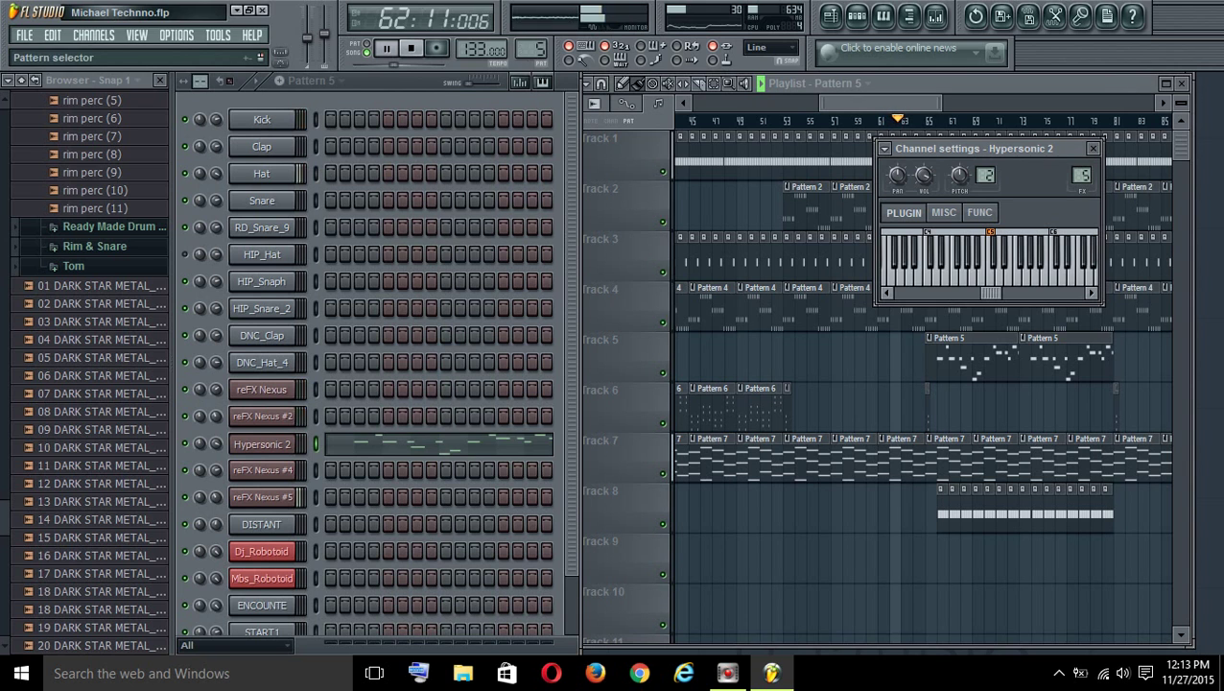
Examine the bass preset loaded in reFX Nexus #2 for Pattern 4 and close the plugin window
{"action": "left_click", "coordinate": [277, 417]}
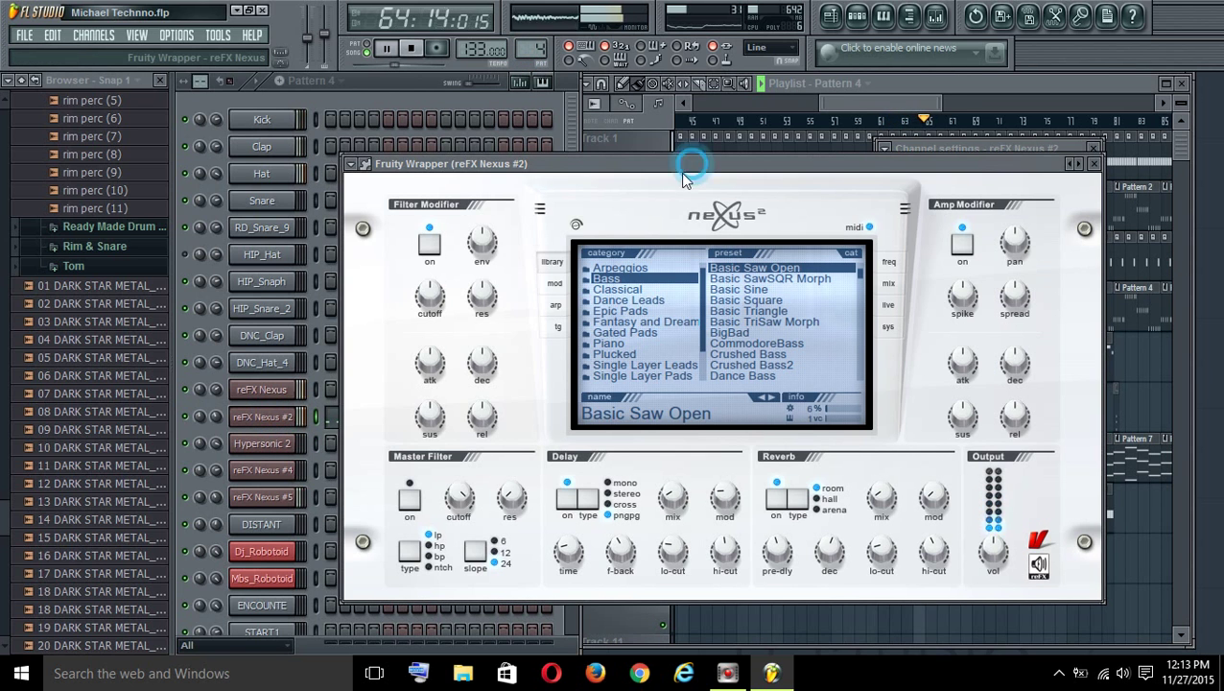
{"action": "left_click_drag", "start_coordinate": [684, 174], "coordinate": [740, 161]}
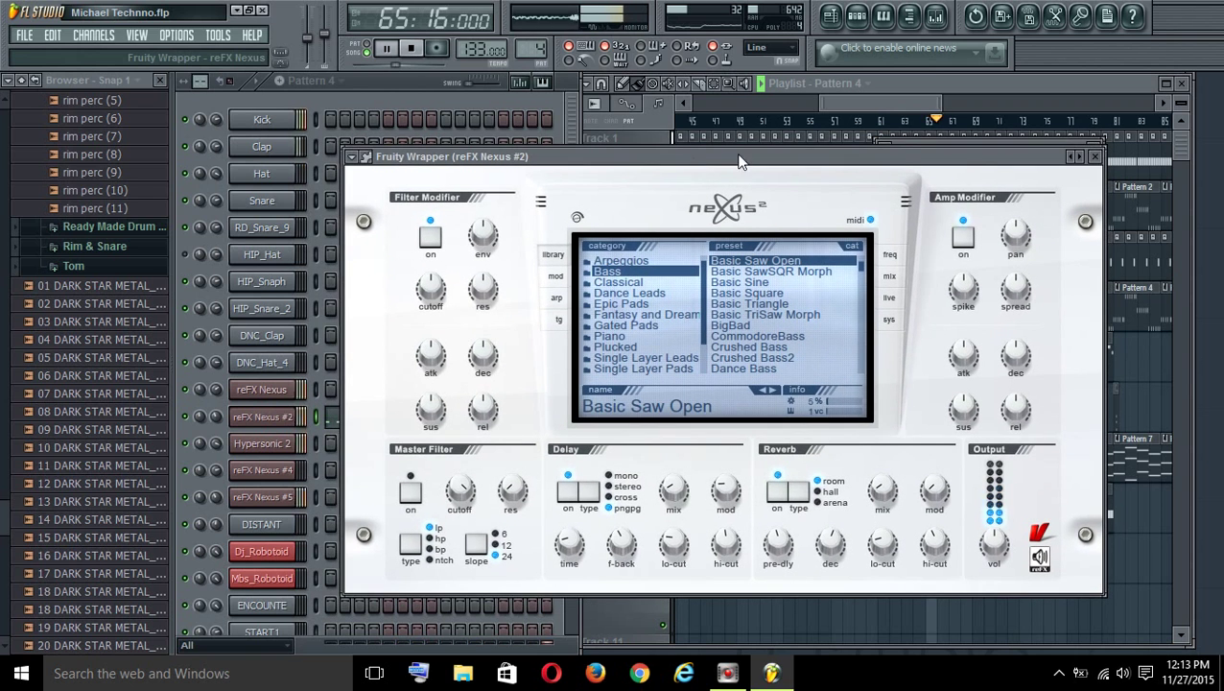
{"action": "left_click", "coordinate": [1095, 156]}
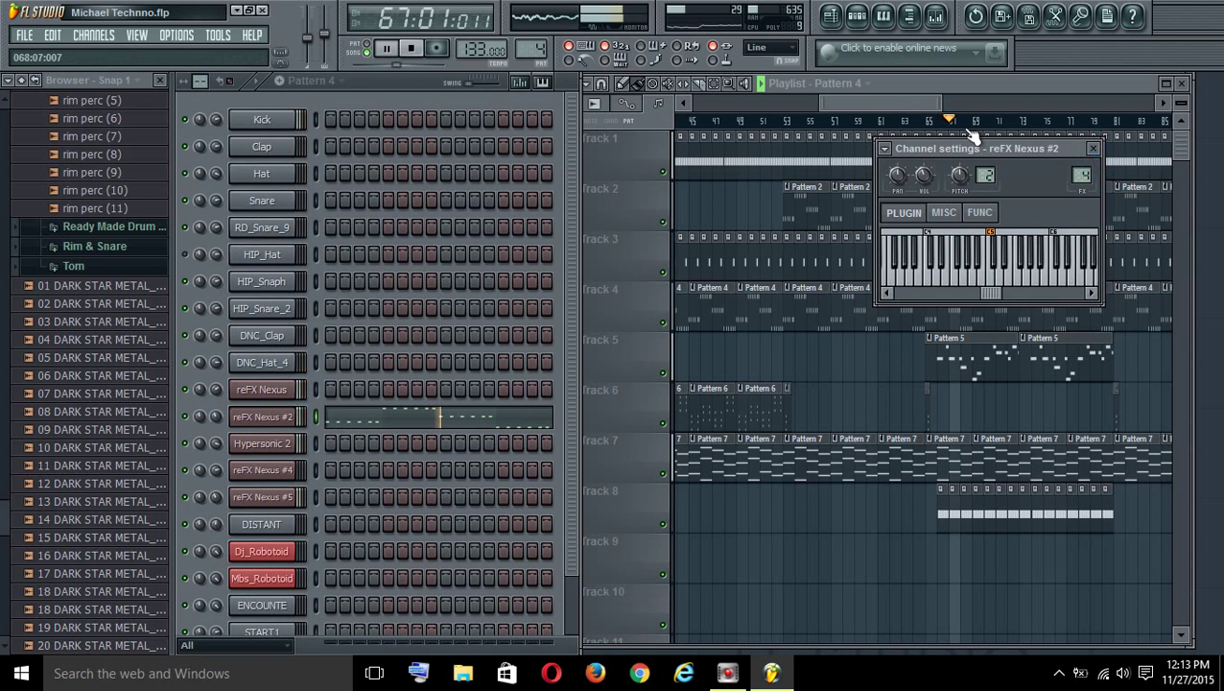
{"action": "left_click", "coordinate": [1093, 148]}
{"action": "left_click_drag", "start_coordinate": [856, 103], "coordinate": [775, 100]}
{"action": "left_click", "coordinate": [264, 414]}
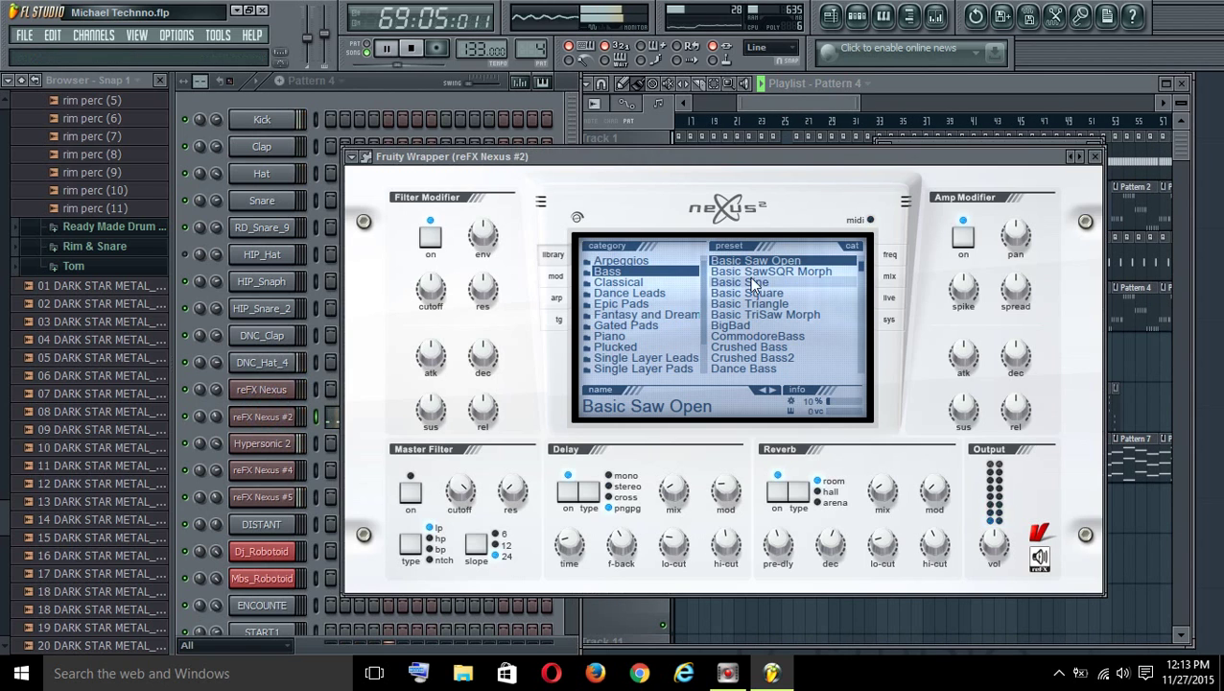
{"action": "left_click", "coordinate": [1094, 157]}
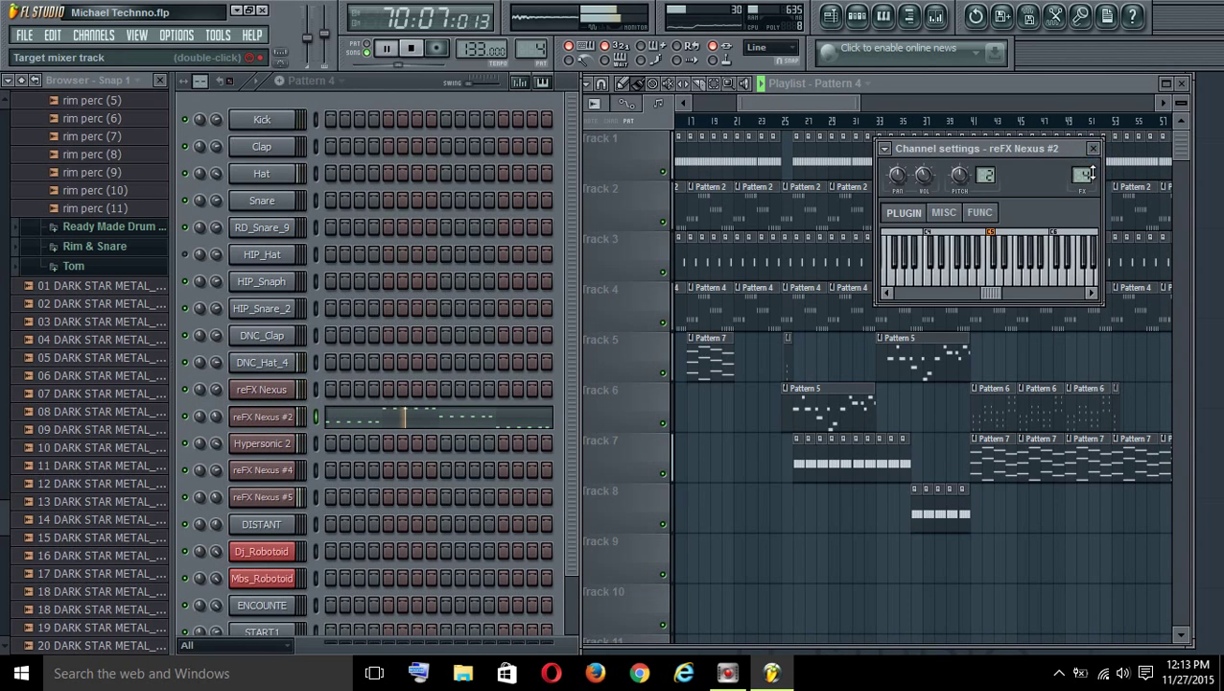
Open the mixer track assigned to reFX Nexus #2, view its Gross Beat effect, and close the effect window
{"action": "double_click", "coordinate": [1084, 173]}
{"action": "left_click_drag", "start_coordinate": [920, 174], "coordinate": [733, 119]}
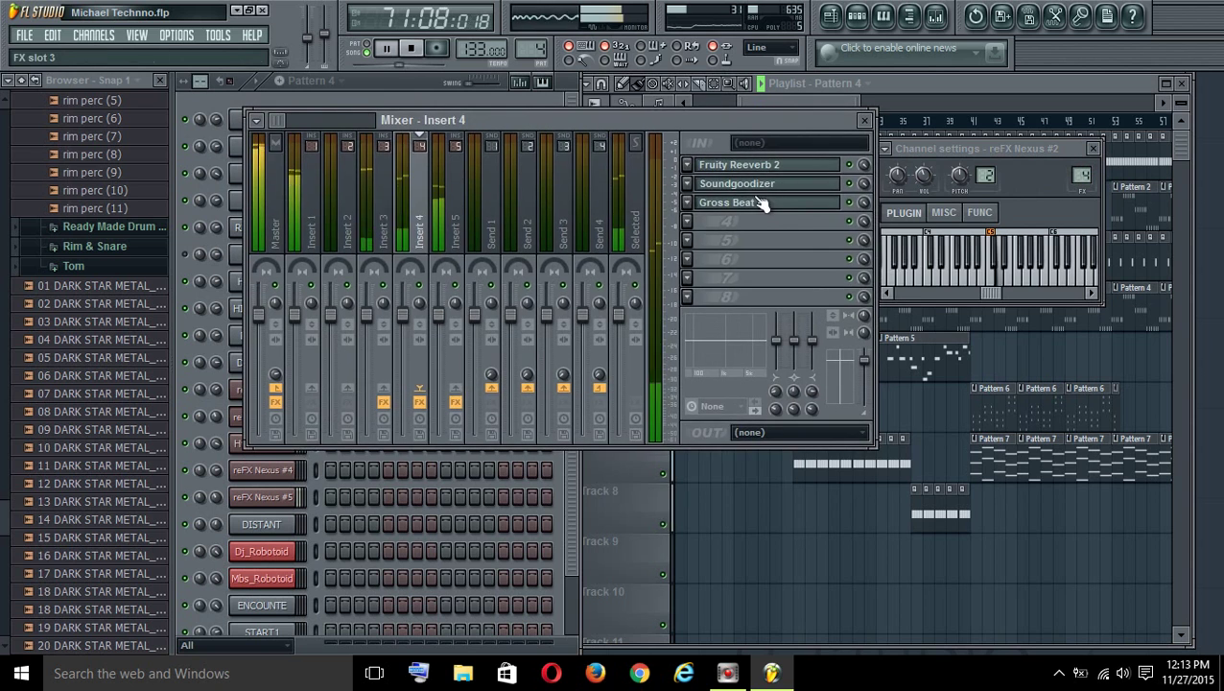
{"action": "left_click", "coordinate": [758, 202]}
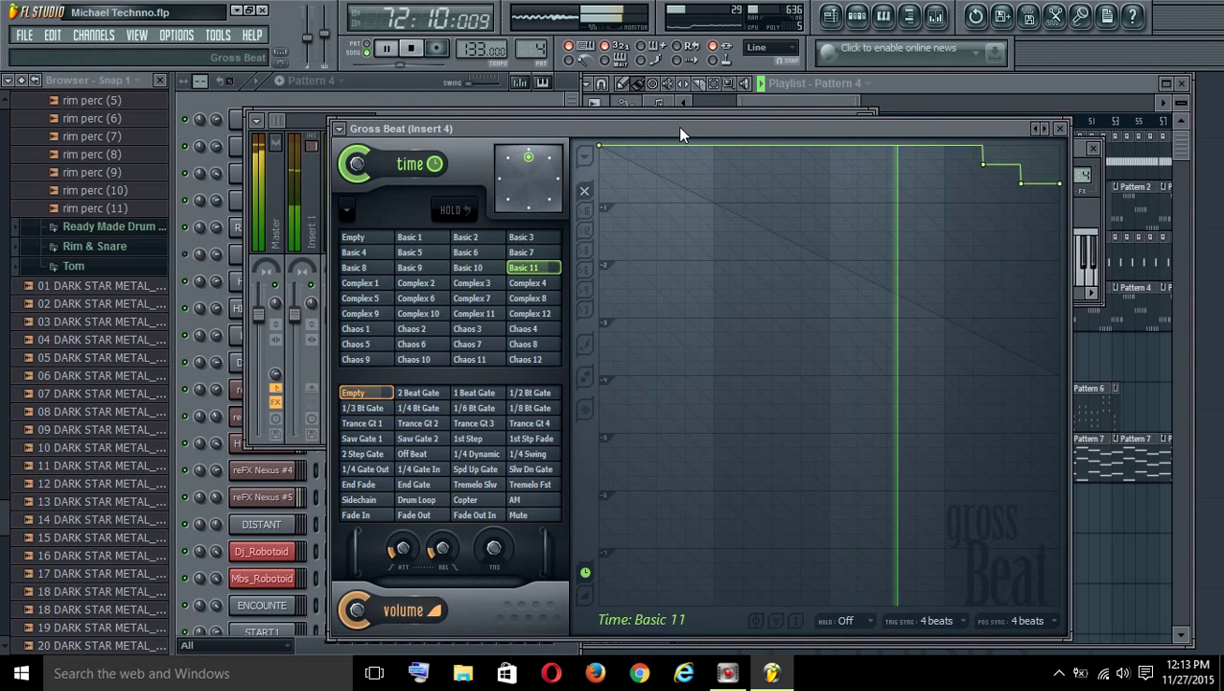
{"action": "left_click", "coordinate": [1059, 128]}
Open Soundgoodizer on mixer Insert 4, nudge its amount slightly, and close the effect window
{"action": "left_click", "coordinate": [788, 192]}
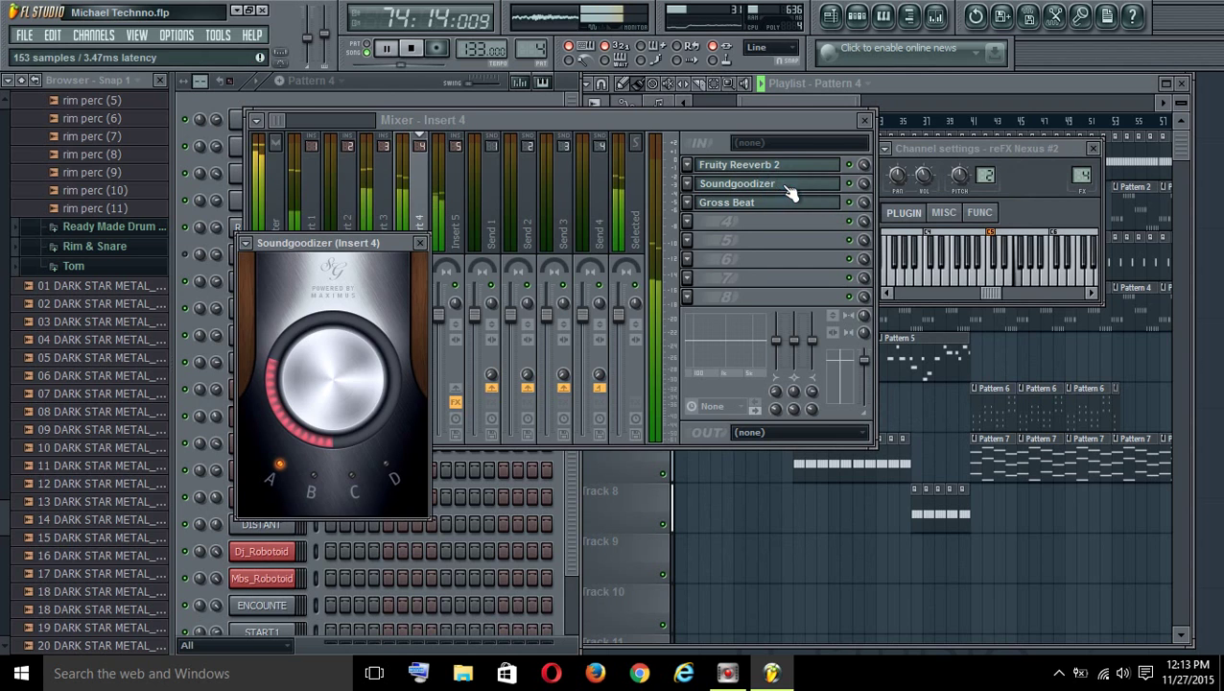
{"action": "left_click_drag", "start_coordinate": [344, 443], "coordinate": [344, 403]}
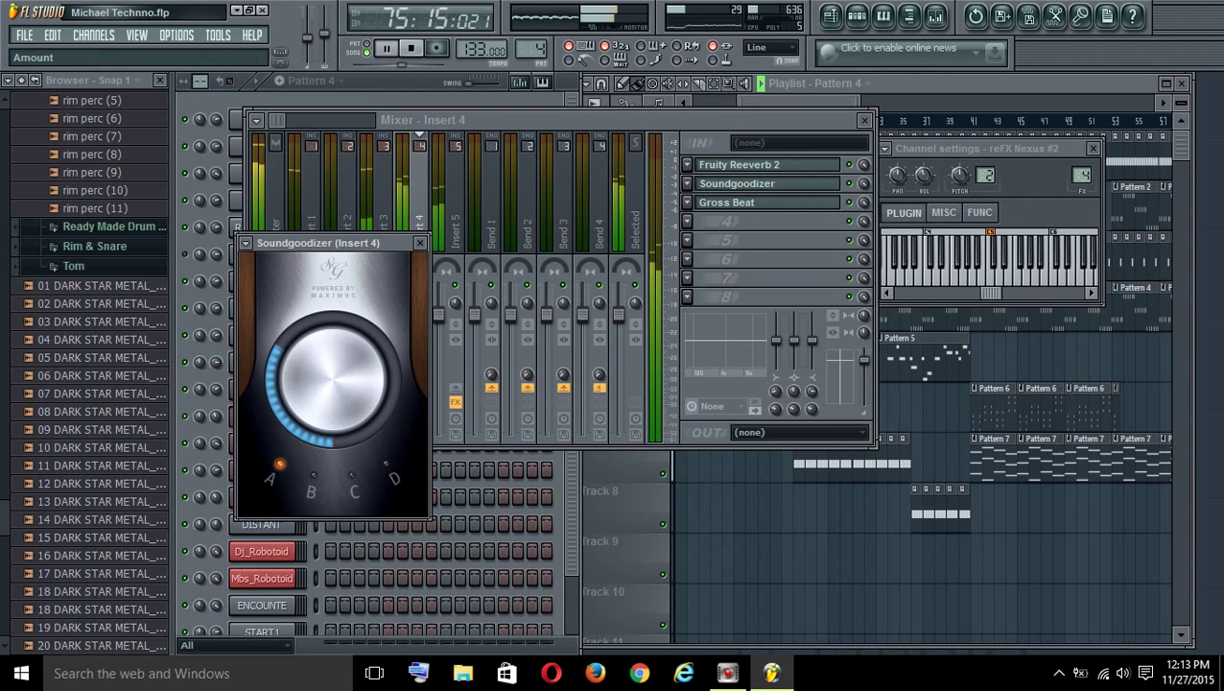
{"action": "left_click_drag", "start_coordinate": [348, 350], "coordinate": [350, 341]}
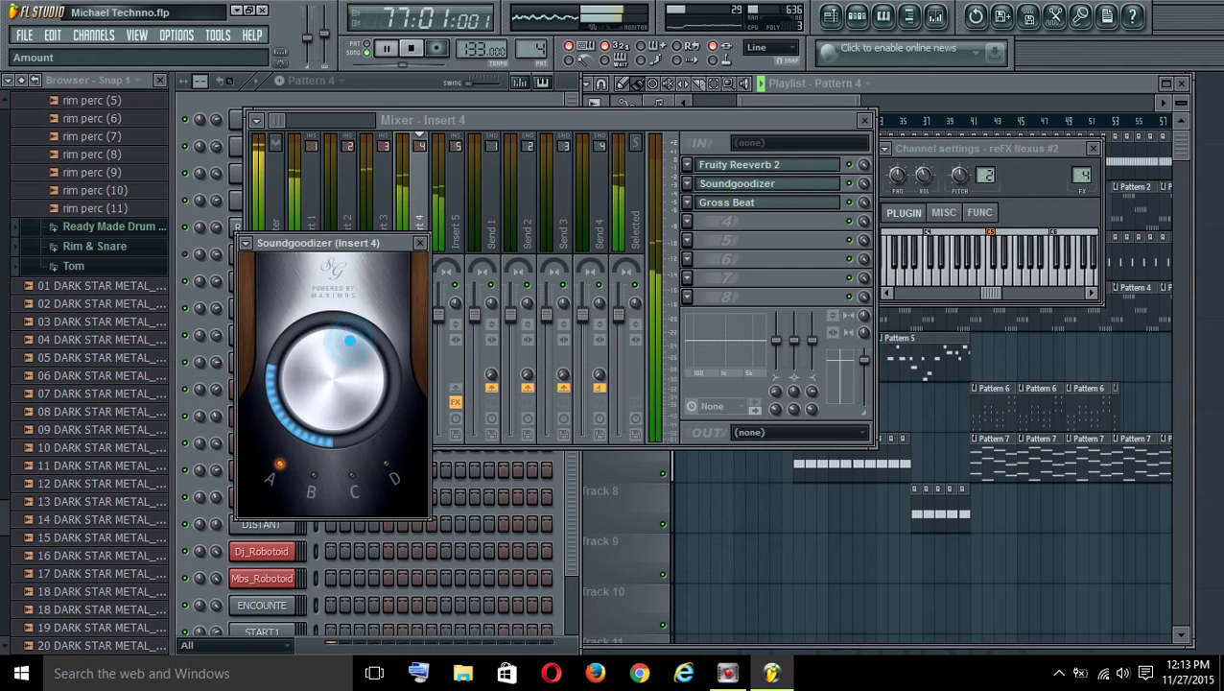
{"action": "left_click", "coordinate": [420, 243]}
View the Fruity Reeverb 2 settings on Insert 4, then close the effect and the mixer
{"action": "left_click", "coordinate": [760, 166]}
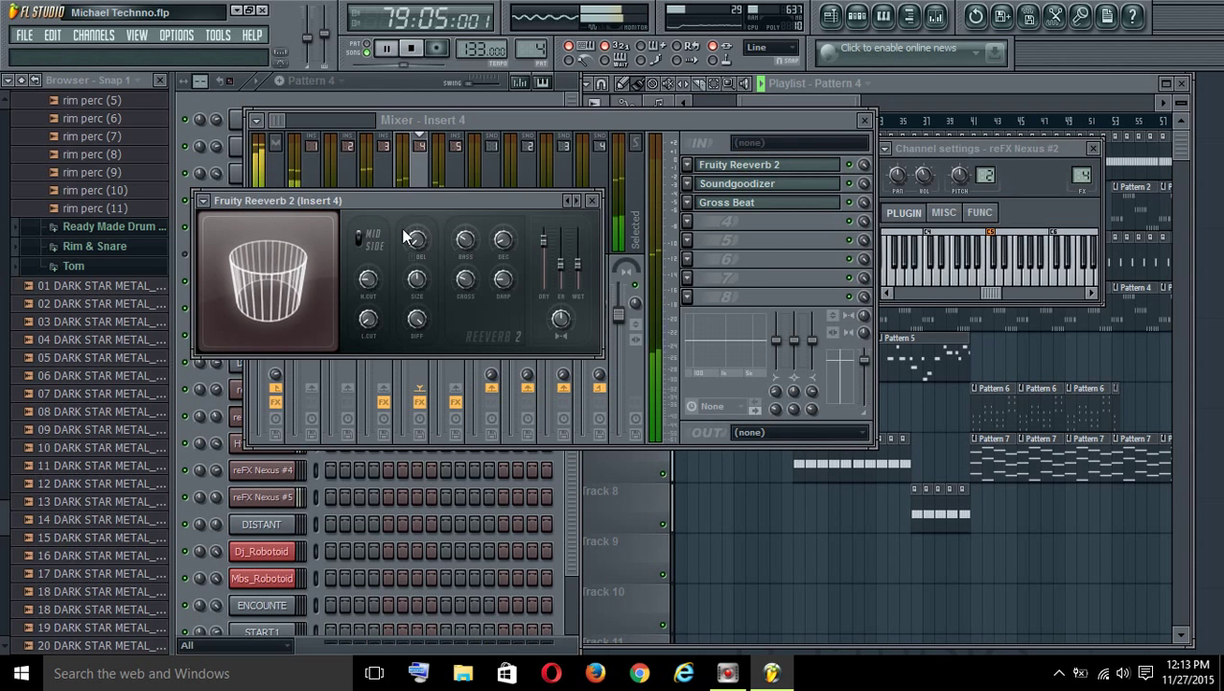
{"action": "left_click", "coordinate": [595, 202]}
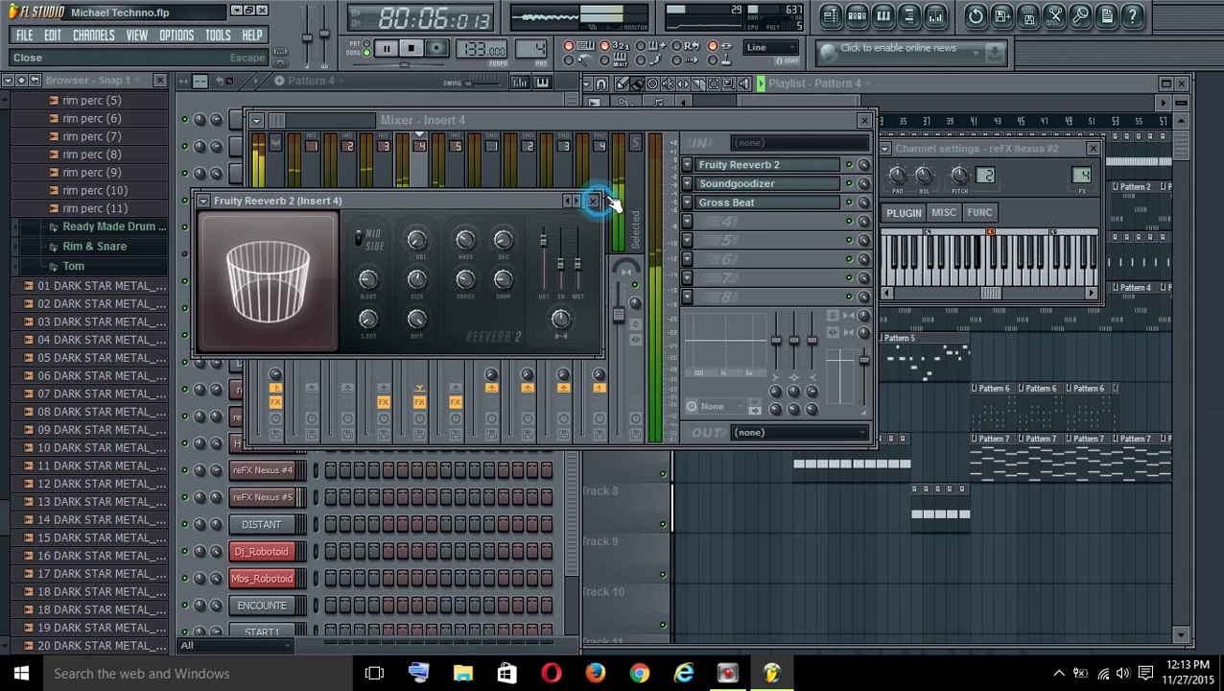
{"action": "left_click", "coordinate": [863, 119]}
Maximize the playlist to view the song's second half during playback, then stop and return the view to the first bar
{"action": "left_click_drag", "start_coordinate": [822, 97], "coordinate": [960, 100]}
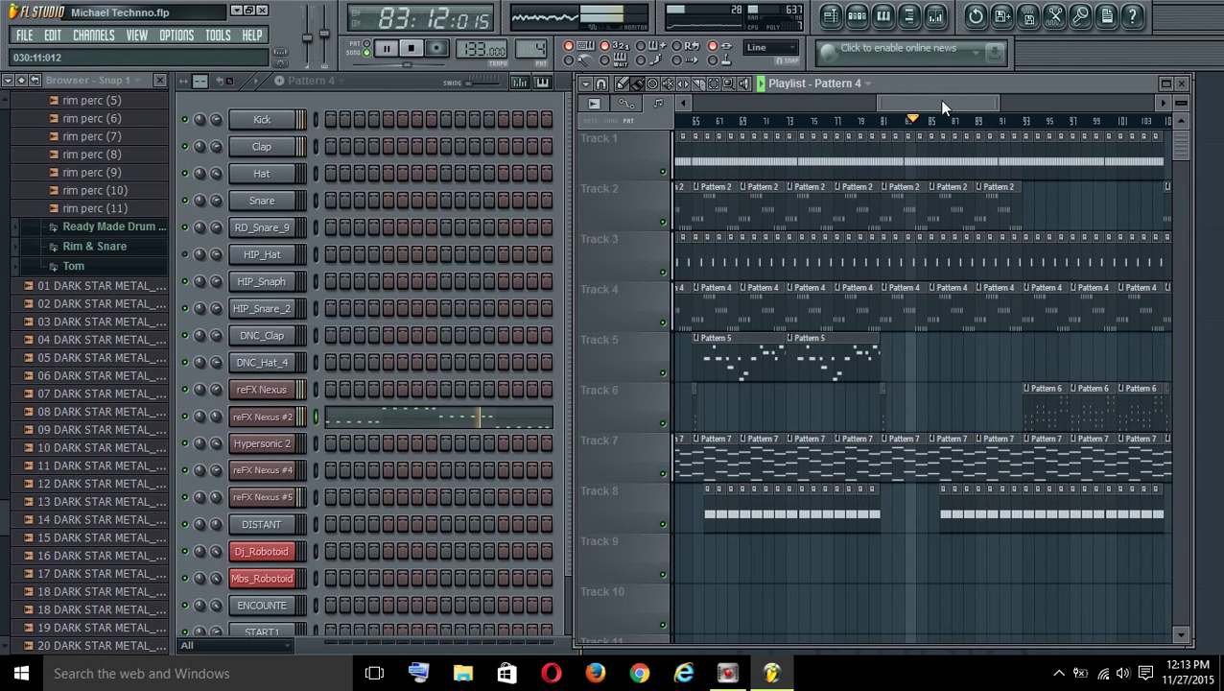
{"action": "left_click_drag", "start_coordinate": [943, 105], "coordinate": [959, 109]}
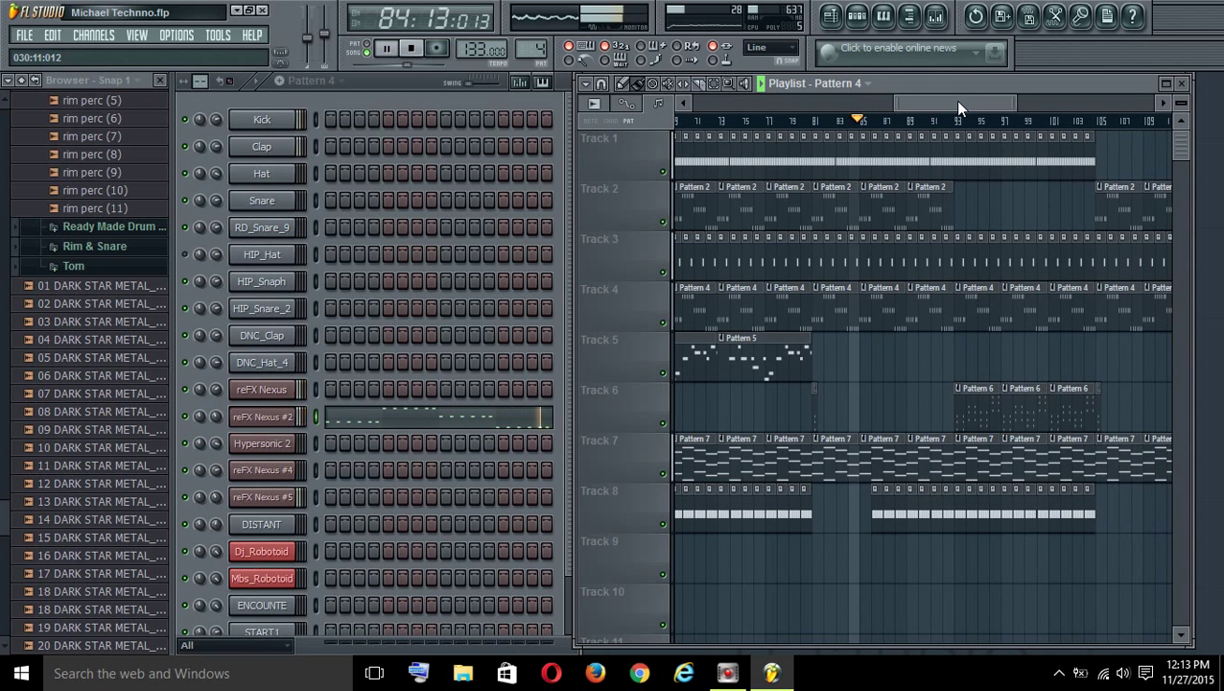
{"action": "left_click", "coordinate": [1166, 85]}
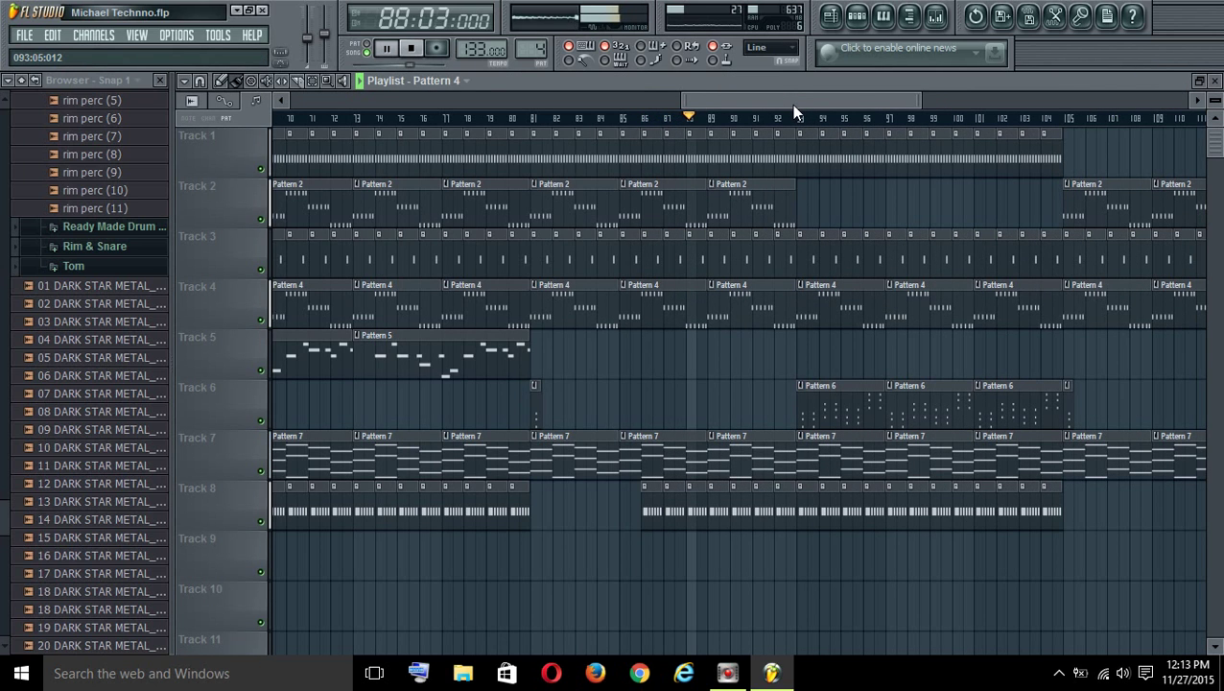
{"action": "left_click", "coordinate": [413, 49]}
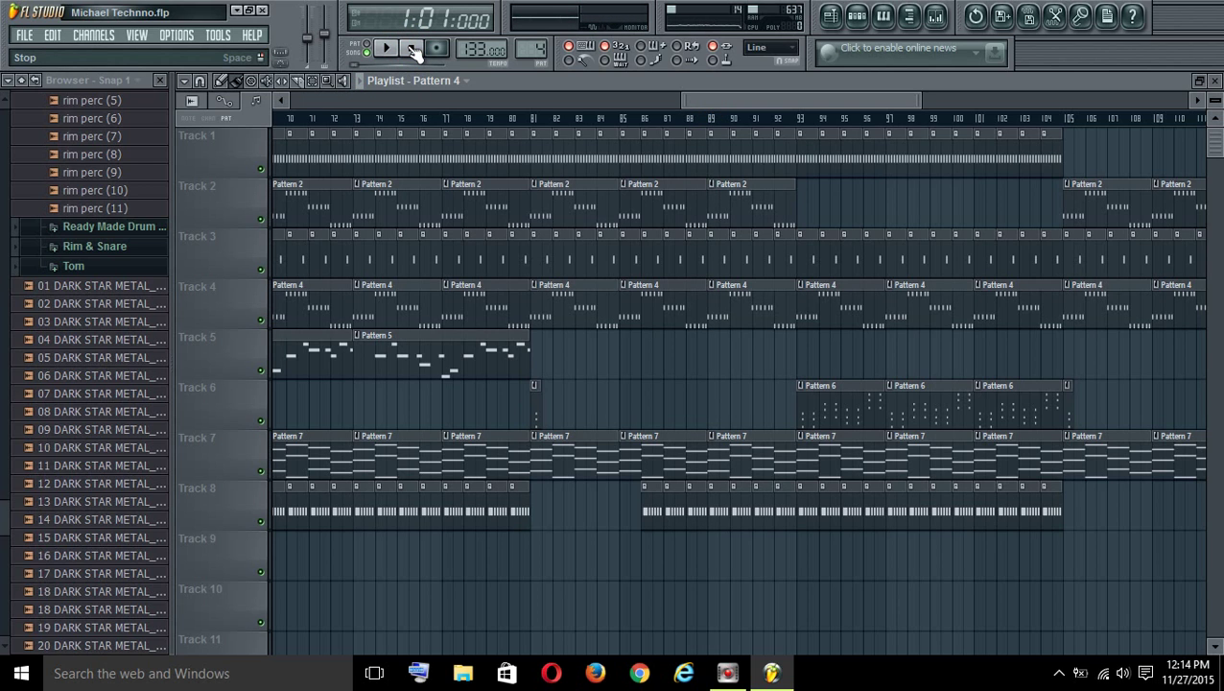
{"action": "left_click_drag", "start_coordinate": [697, 99], "coordinate": [281, 109]}
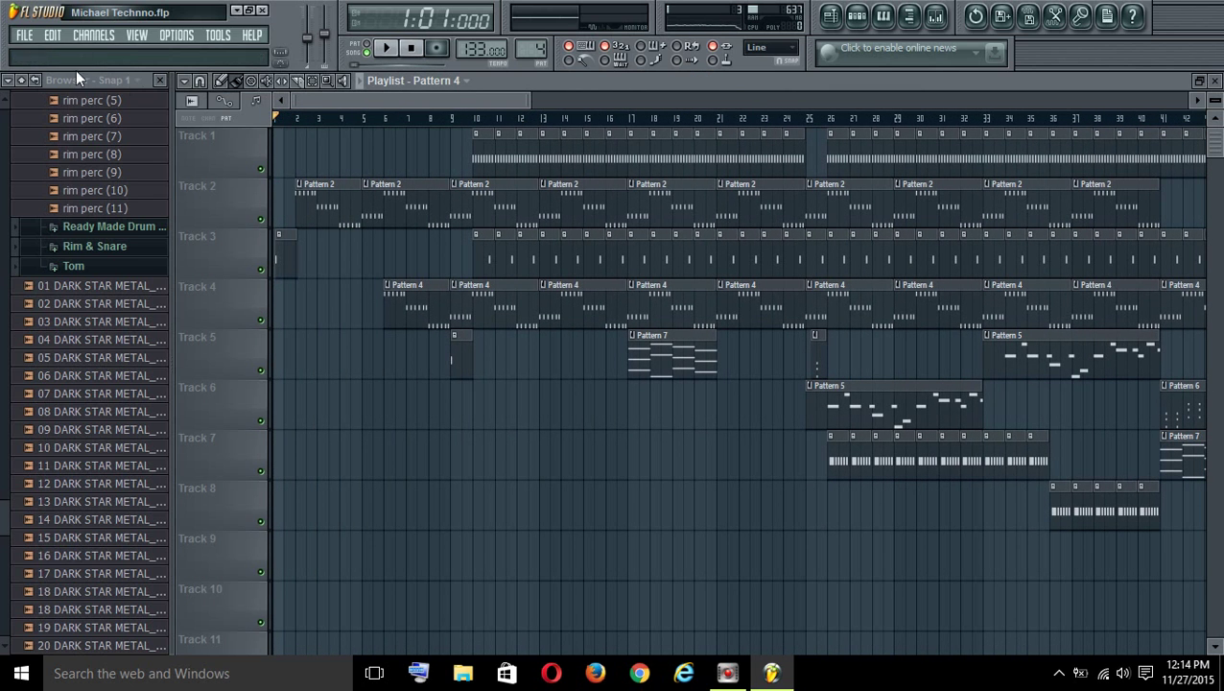
Open the recent project xxx.flp, saving changes to the current one, dismiss the Hypersonic 2 error, and close the Nexus window
{"action": "left_click", "coordinate": [21, 36]}
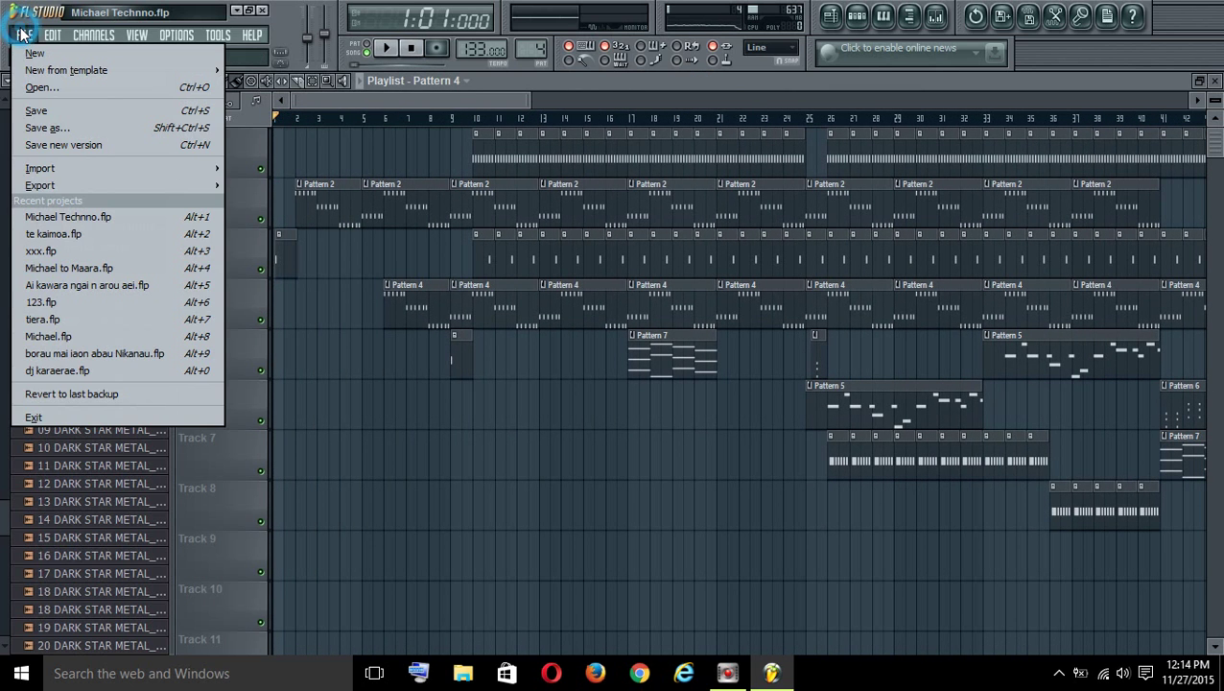
{"action": "left_click", "coordinate": [65, 234]}
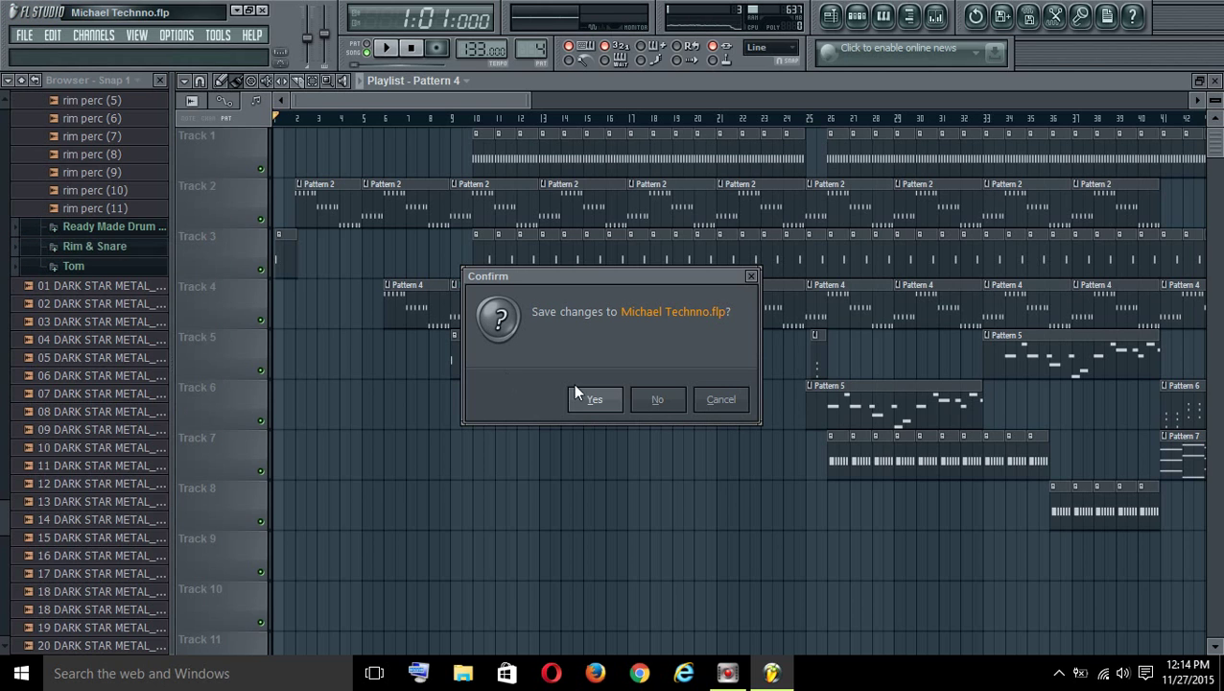
{"action": "left_click", "coordinate": [605, 407]}
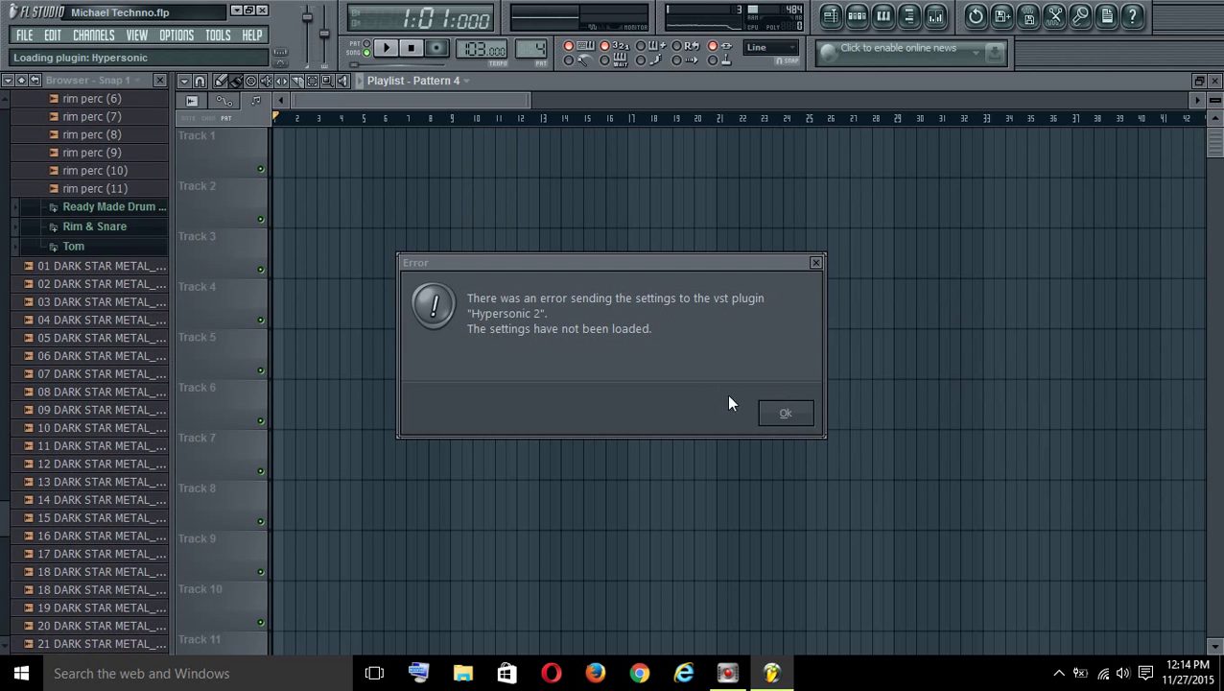
{"action": "left_click", "coordinate": [783, 414]}
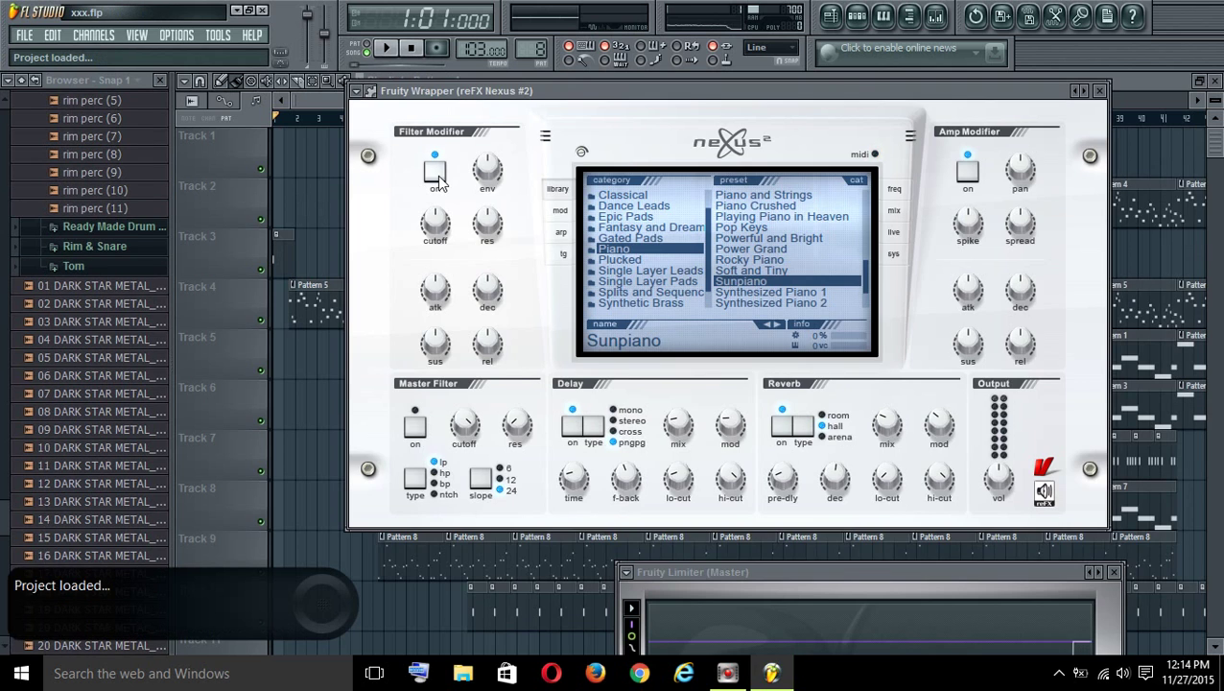
{"action": "left_click", "coordinate": [1099, 90]}
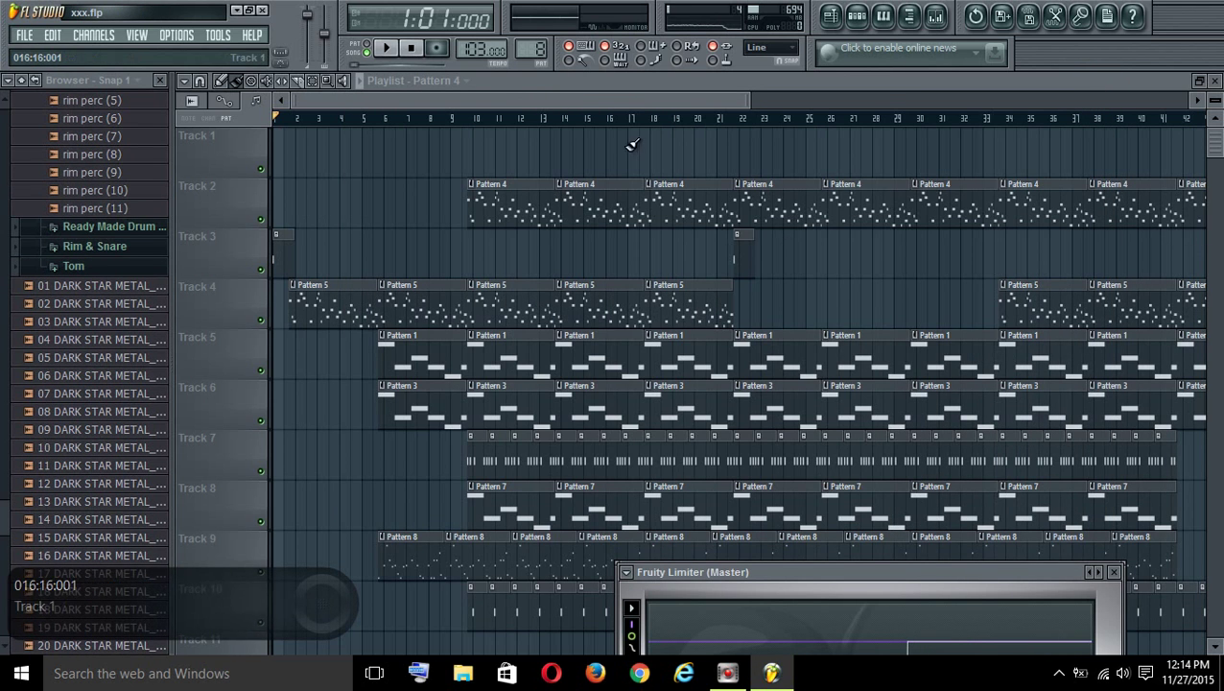
Restore the playlist to its smaller size and show the second Addictive Drums 2 plugin used in Pattern 8
{"action": "left_click", "coordinate": [1200, 83]}
{"action": "left_click", "coordinate": [1203, 85]}
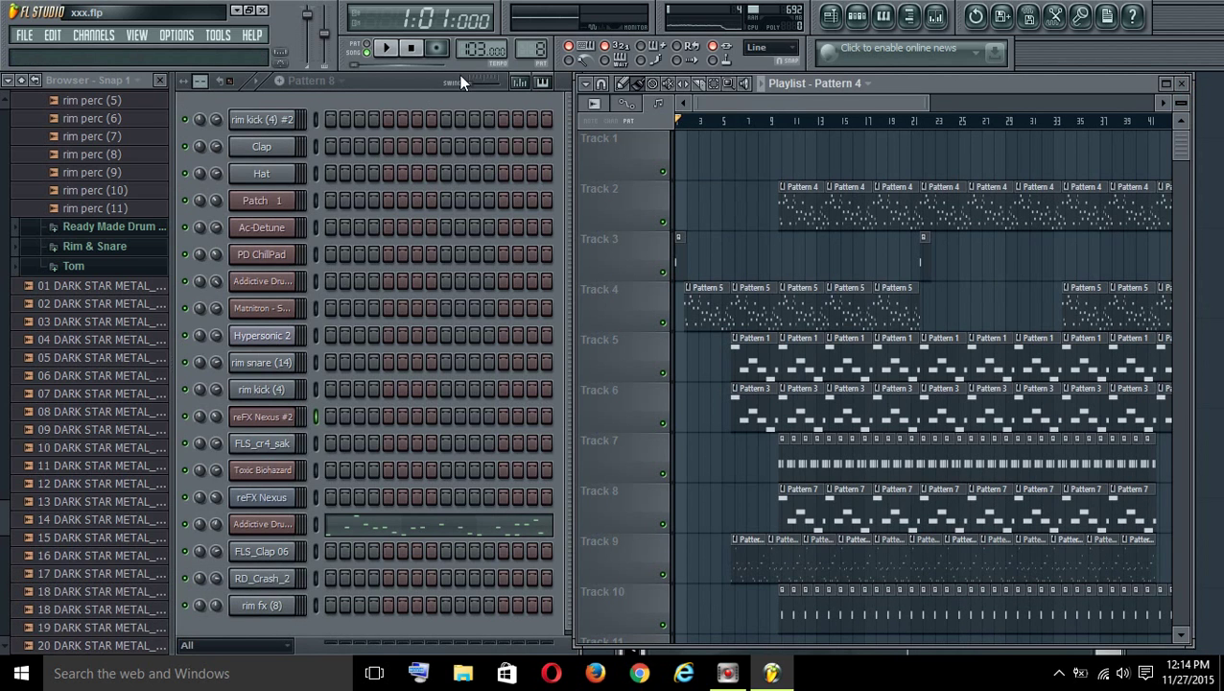
{"action": "left_click", "coordinate": [266, 526]}
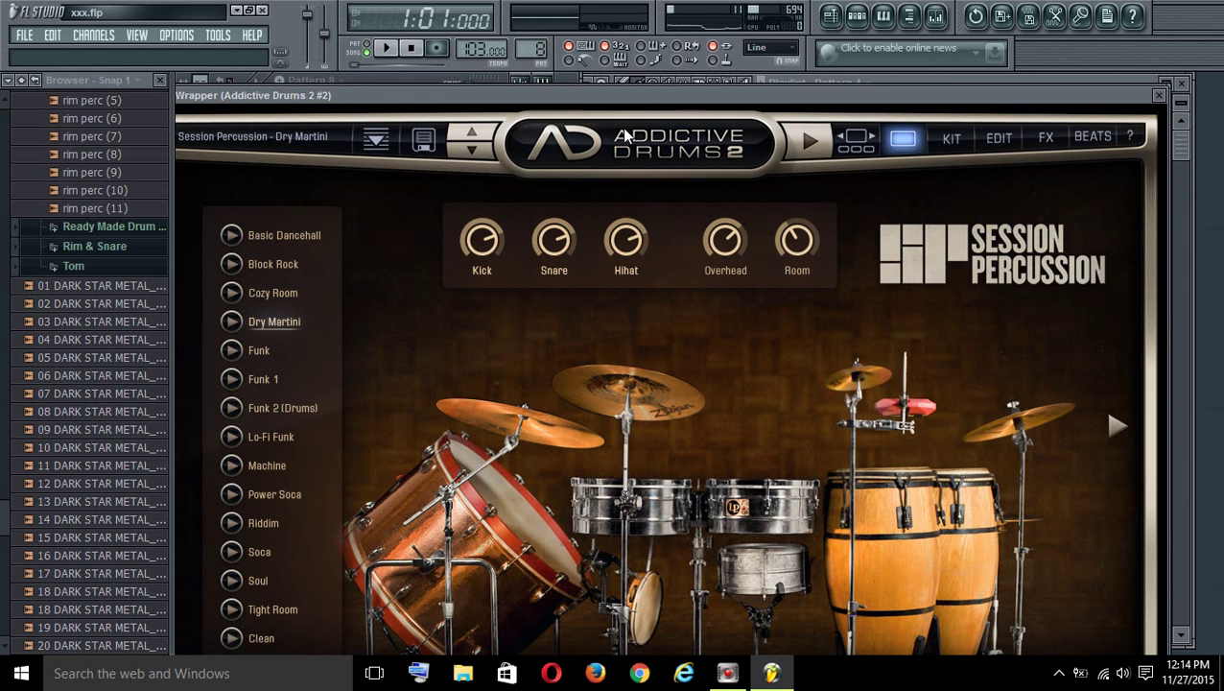
{"action": "left_click_drag", "start_coordinate": [696, 98], "coordinate": [720, 134]}
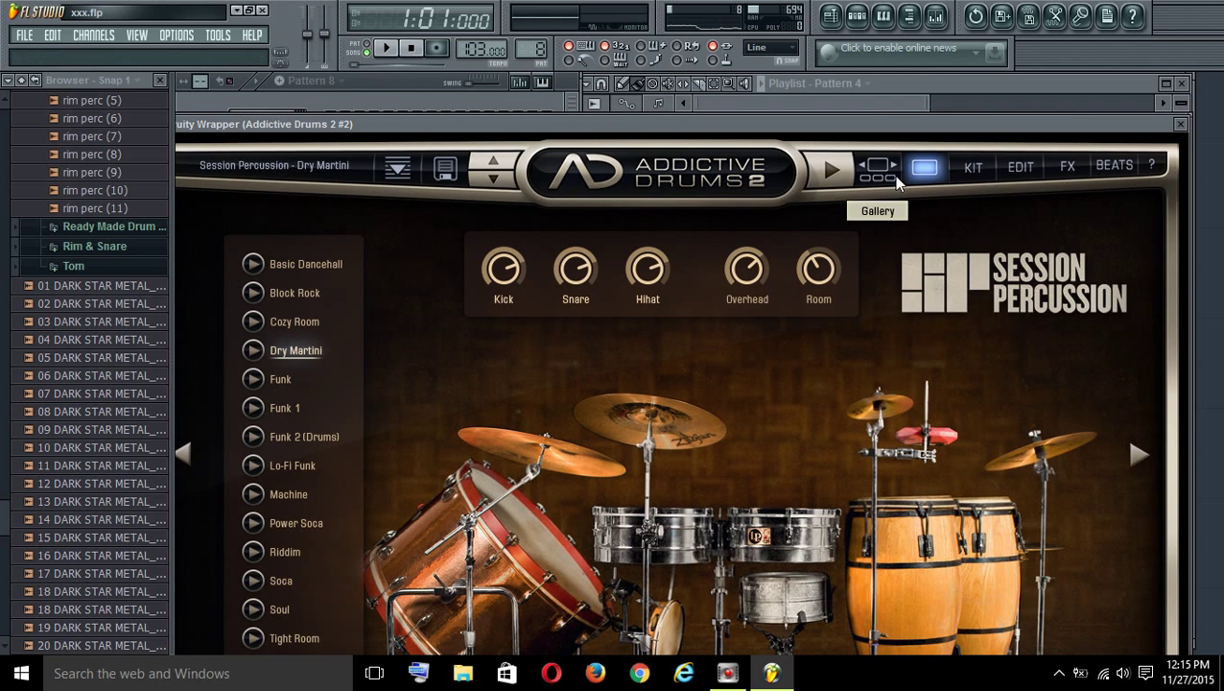
Audition Addictive Drums 2 while changing the Session Percussion preset to Cozy Room and then Block Rock, stop the preview, and close the plugin
{"action": "left_click", "coordinate": [834, 170]}
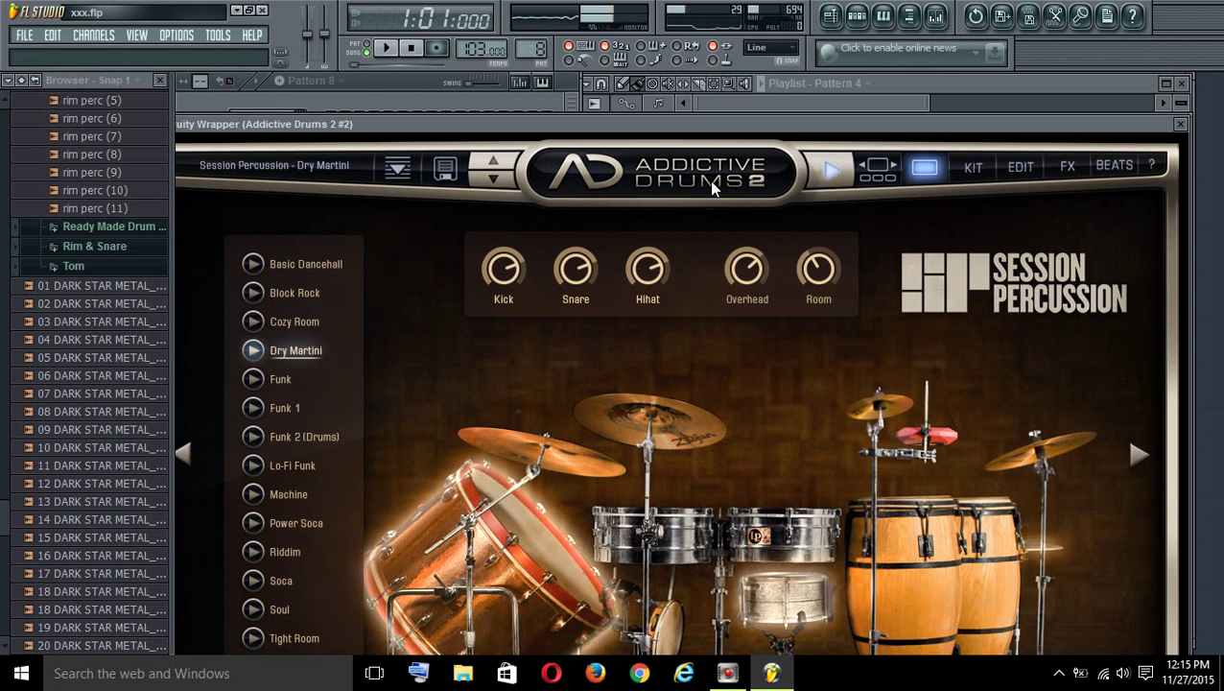
{"action": "left_click", "coordinate": [479, 166]}
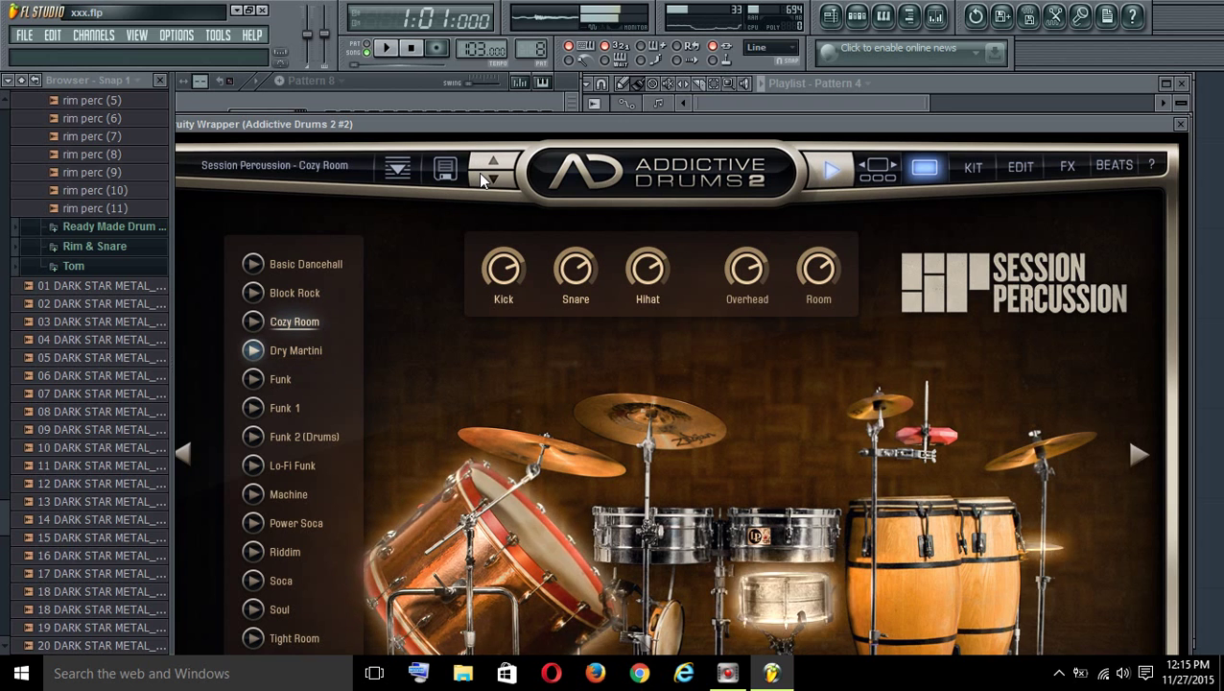
{"action": "left_click", "coordinate": [481, 176]}
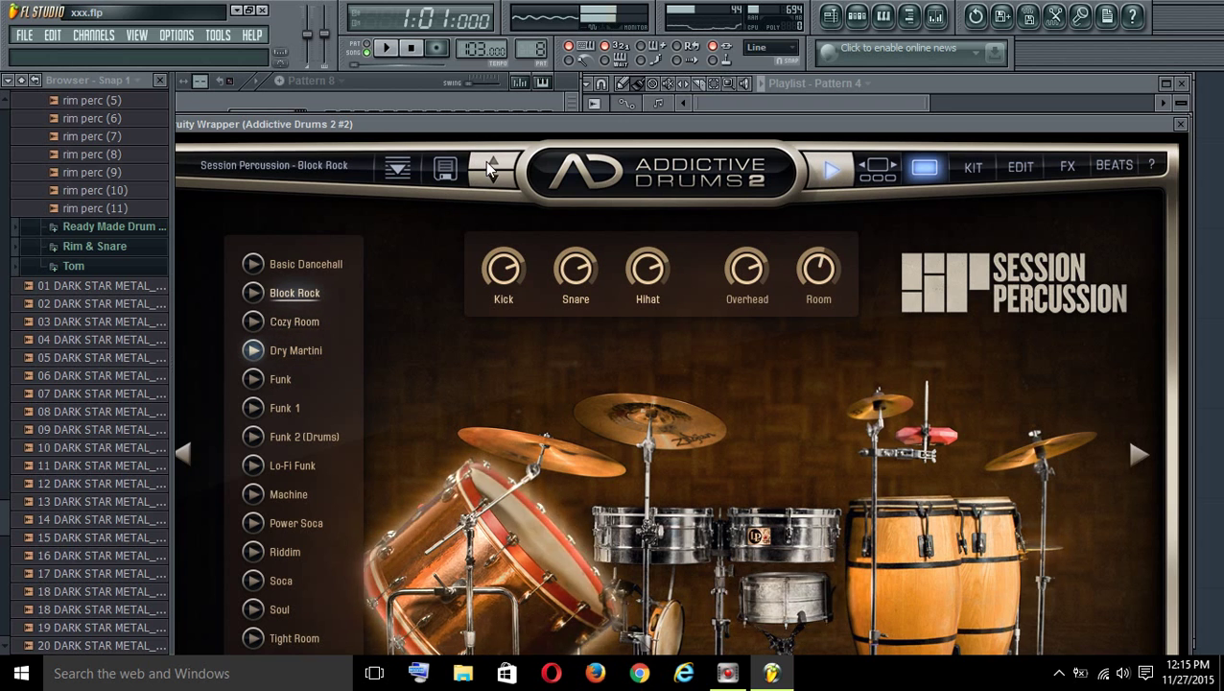
{"action": "left_click", "coordinate": [831, 169]}
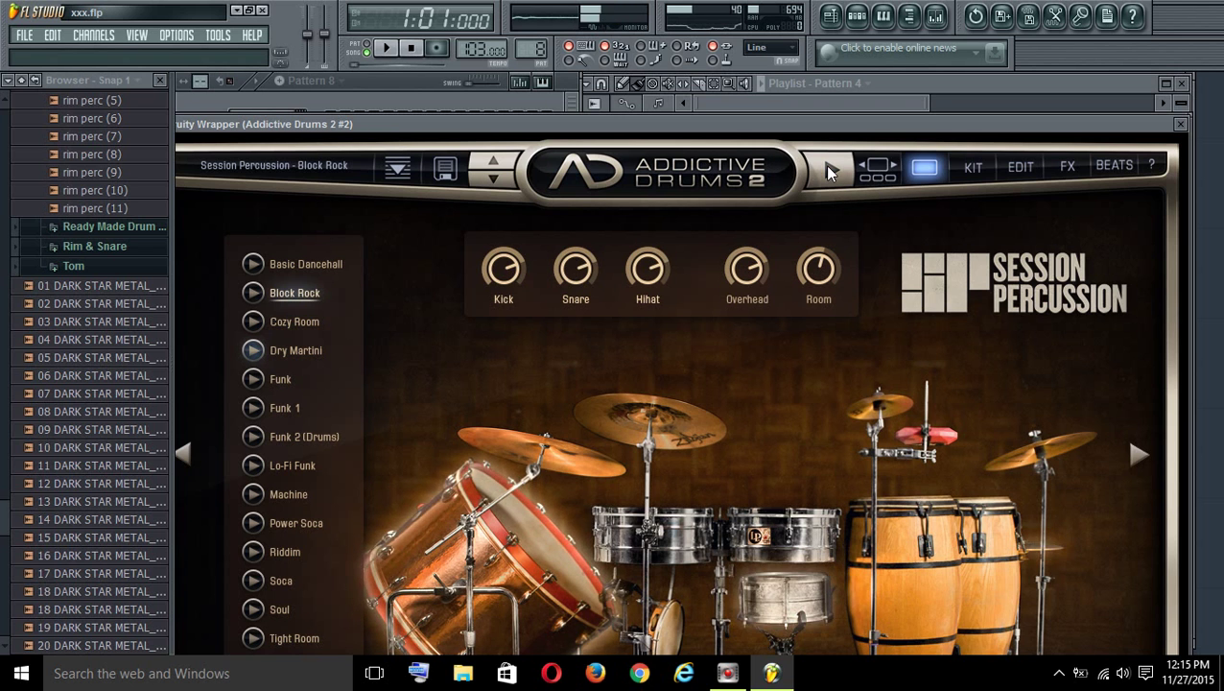
{"action": "left_click", "coordinate": [1182, 125]}
Maximize and zoom the playlist, play the song from the start, and adjust the main volume
{"action": "left_click", "coordinate": [833, 102]}
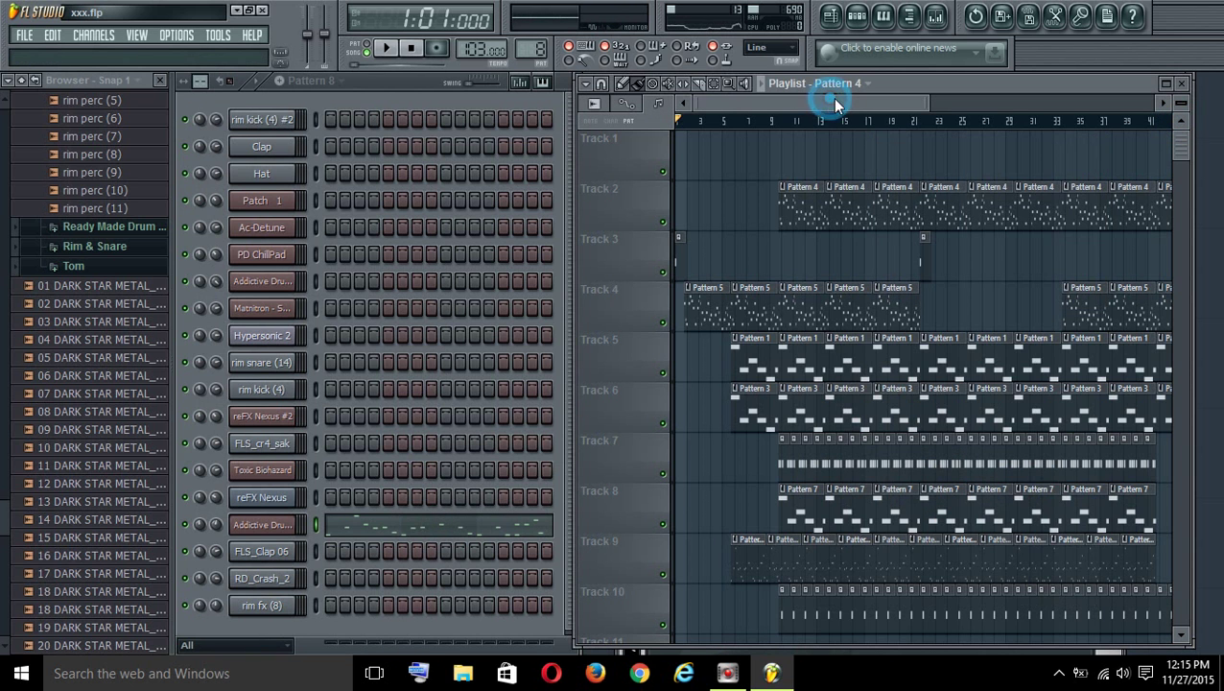
{"action": "left_click", "coordinate": [1169, 86]}
{"action": "left_click_drag", "start_coordinate": [743, 101], "coordinate": [720, 104]}
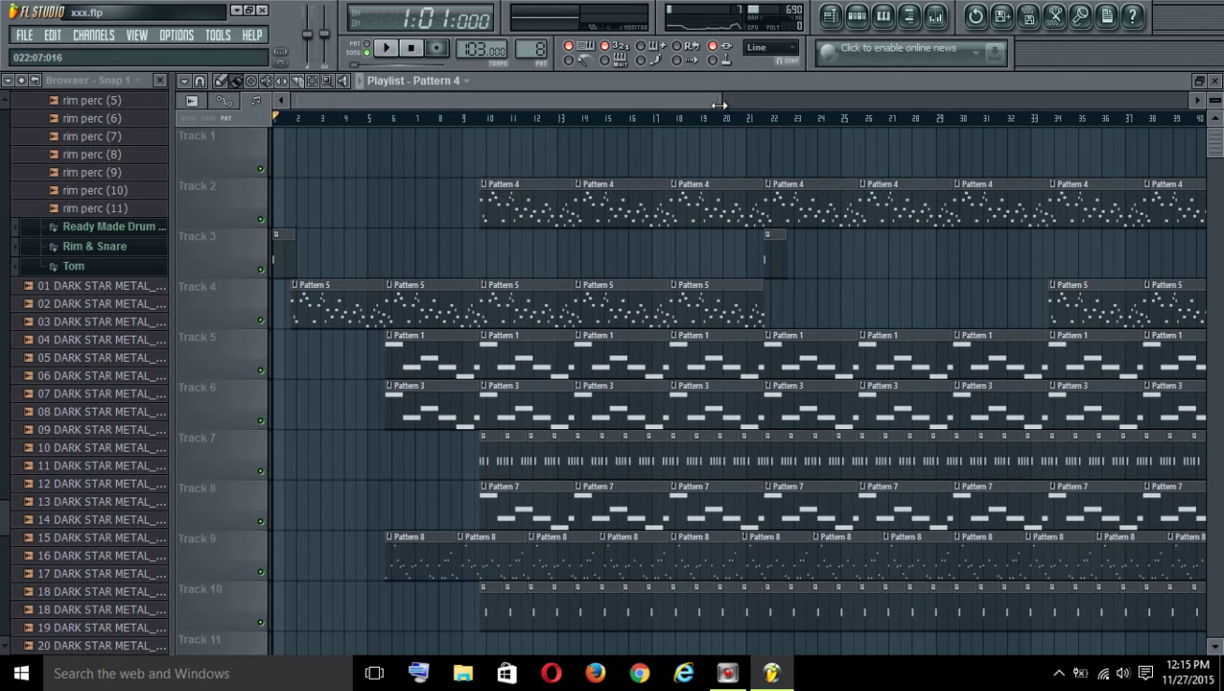
{"action": "left_click", "coordinate": [385, 48]}
{"action": "left_click_drag", "start_coordinate": [316, 45], "coordinate": [307, 20]}
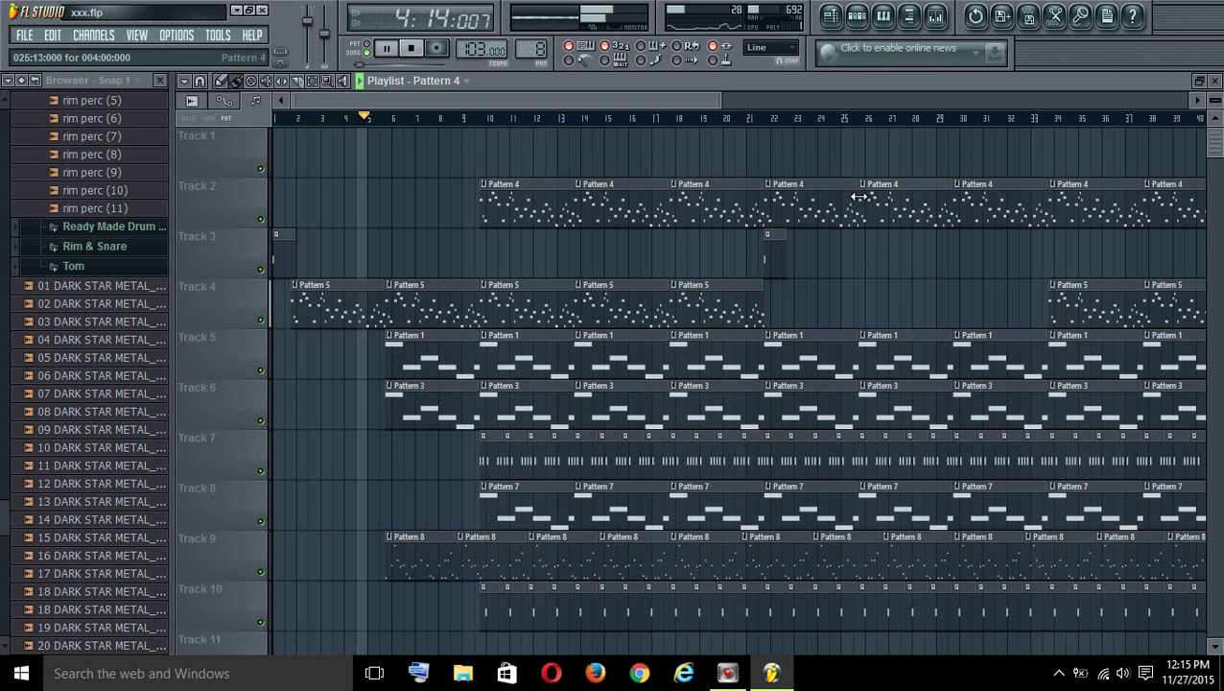
{"action": "left_click_drag", "start_coordinate": [722, 100], "coordinate": [662, 98]}
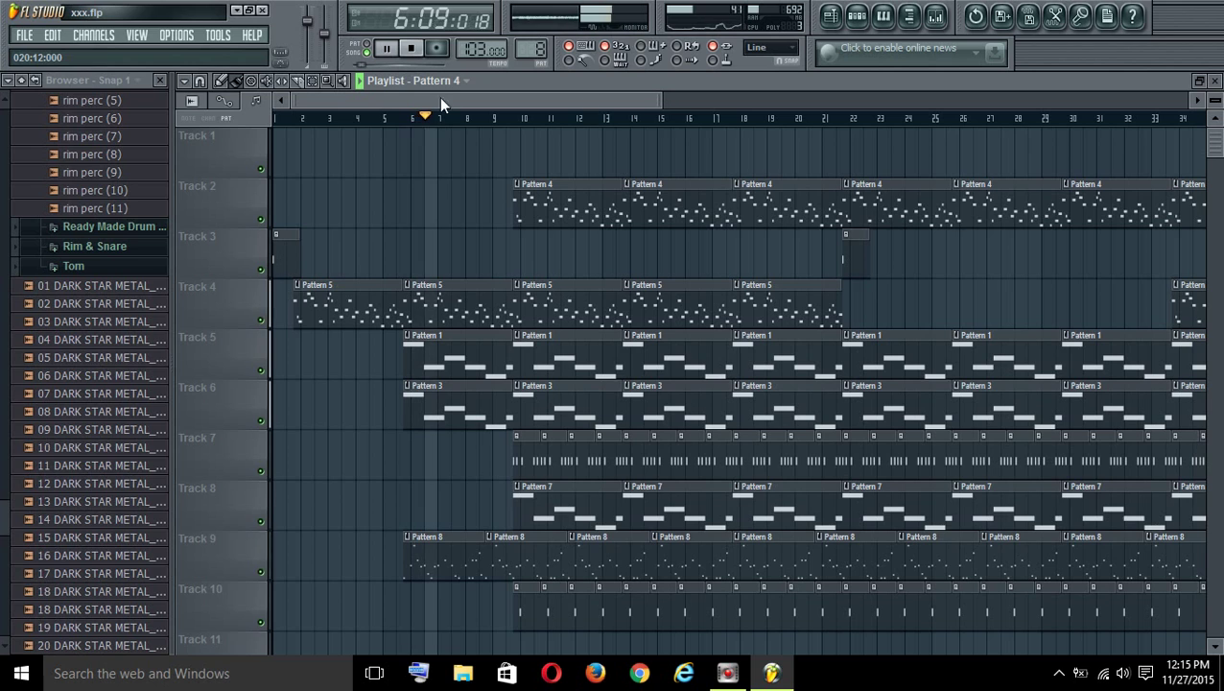
{"action": "left_click_drag", "start_coordinate": [307, 21], "coordinate": [307, 17]}
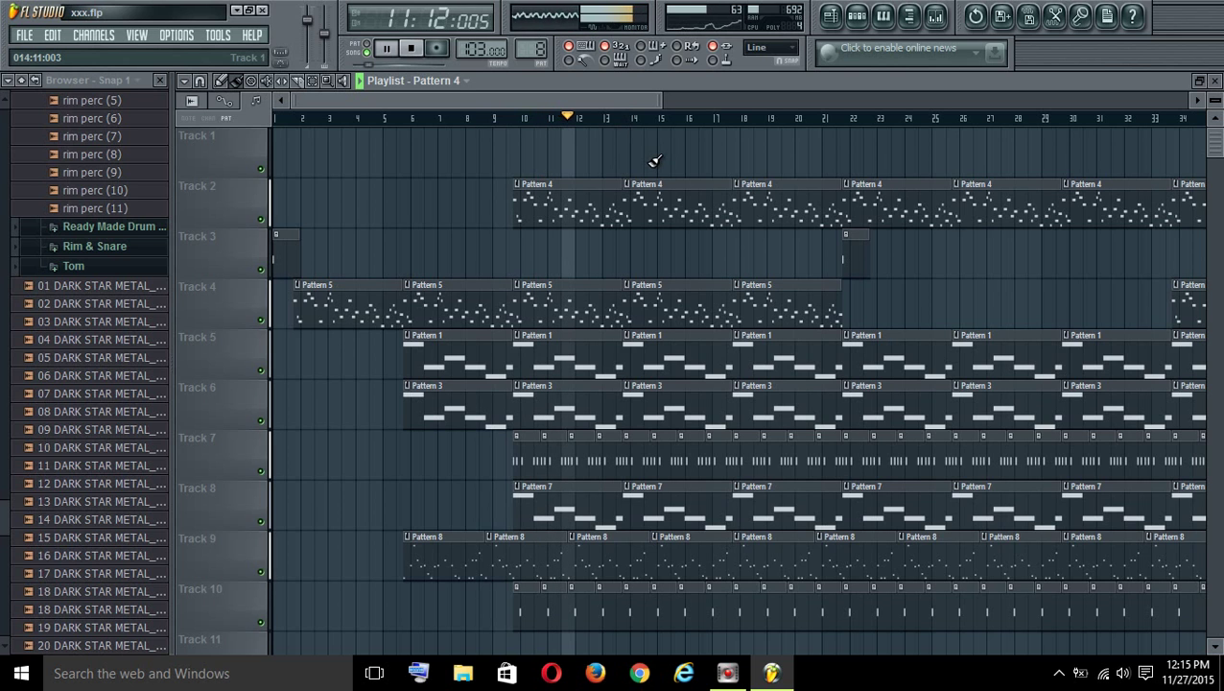
Follow the song's playback through the playlist arrangement to about bar 36
{"action": "left_click_drag", "start_coordinate": [520, 96], "coordinate": [569, 98]}
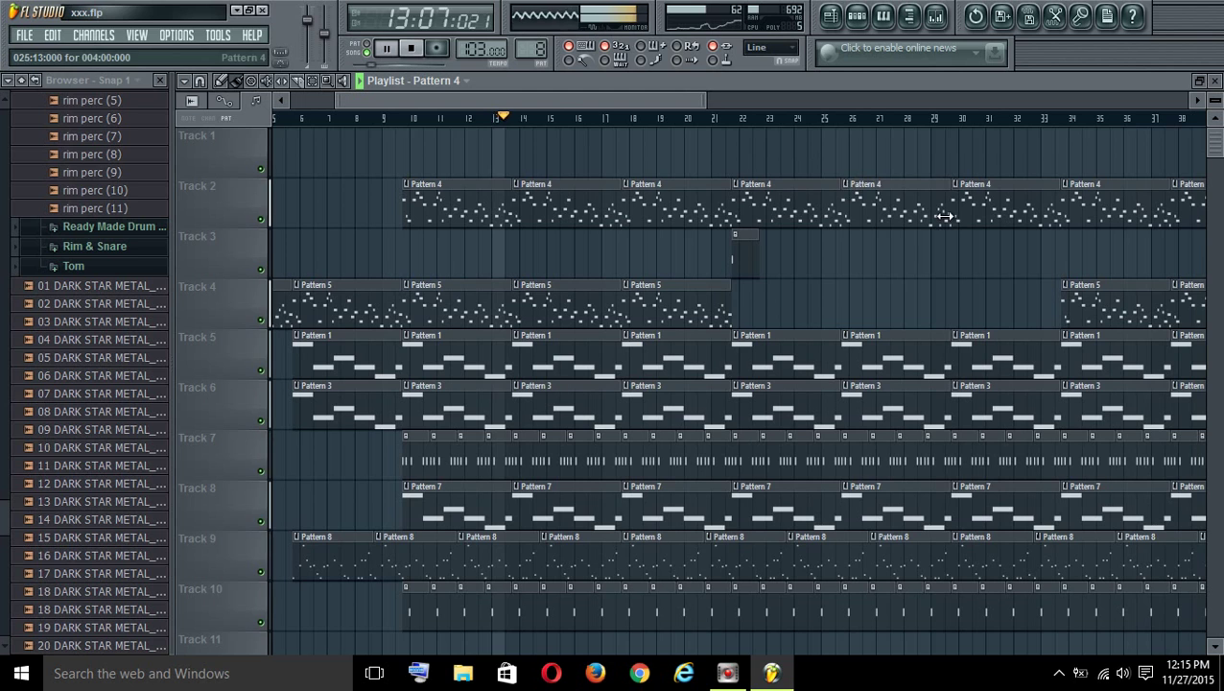
{"action": "scroll", "coordinate": [945, 217], "scroll_direction": "down", "scroll_amount": 1}
{"action": "scroll", "coordinate": [945, 217], "scroll_direction": "up", "scroll_amount": 1}
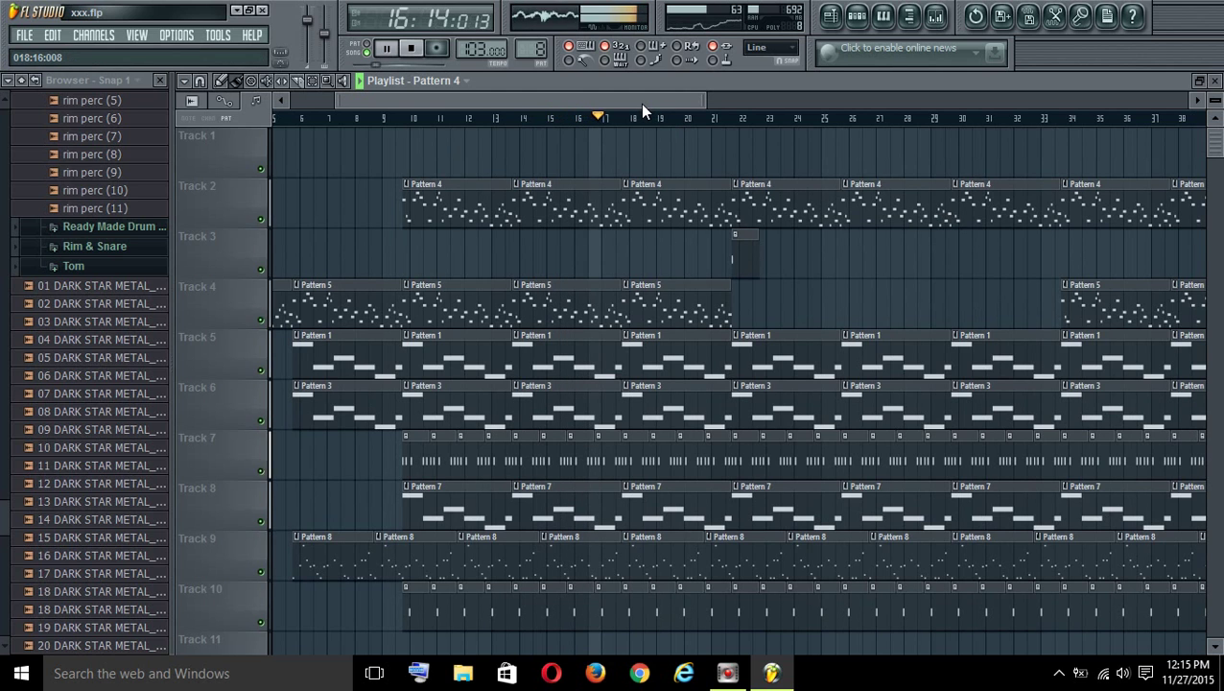
{"action": "left_click_drag", "start_coordinate": [644, 101], "coordinate": [663, 99]}
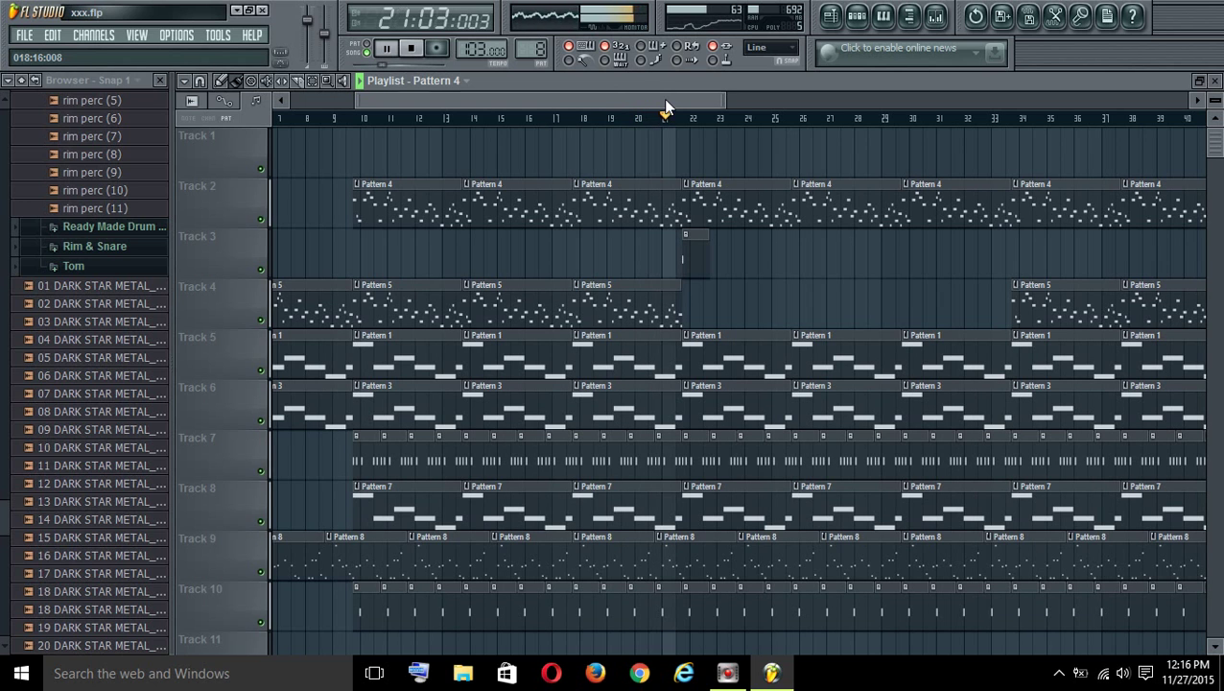
{"action": "left_click_drag", "start_coordinate": [663, 99], "coordinate": [683, 99]}
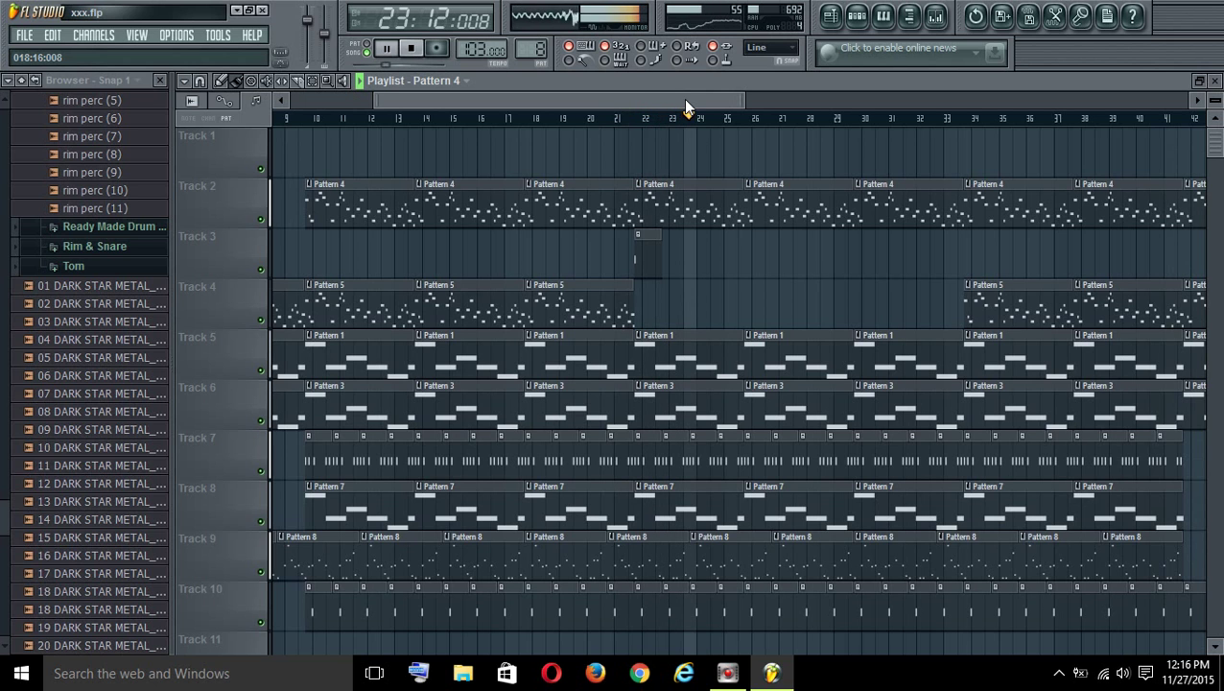
{"action": "left_click_drag", "start_coordinate": [670, 99], "coordinate": [710, 97]}
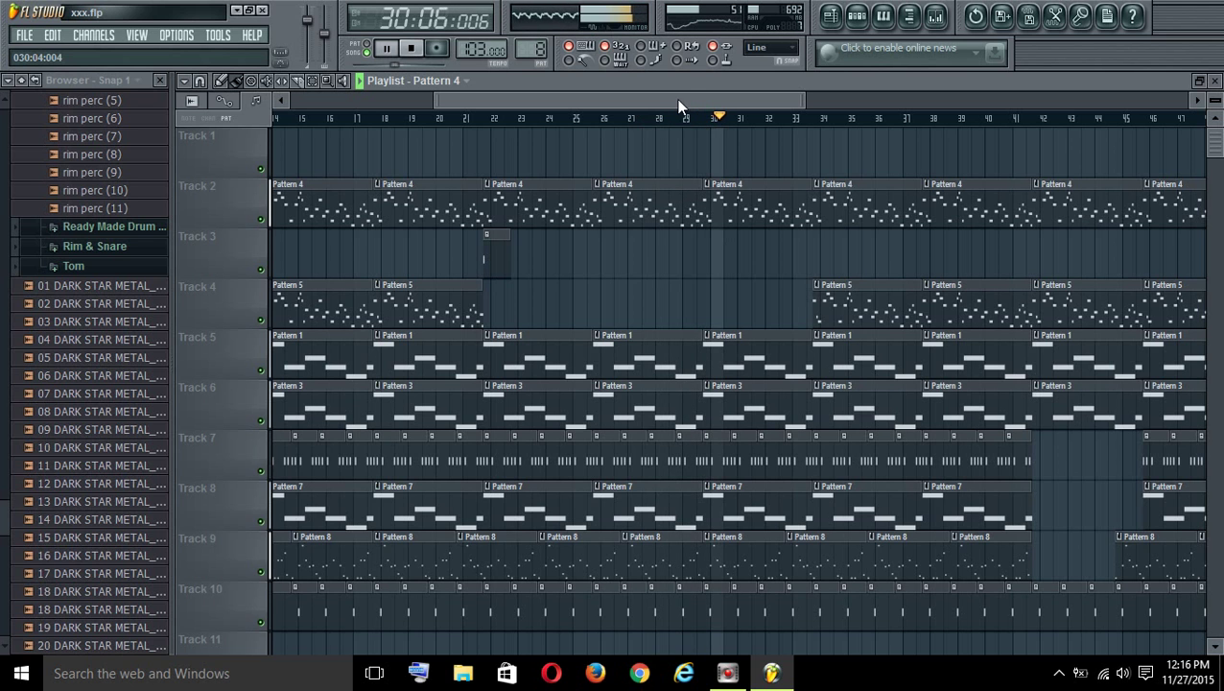
{"action": "left_click_drag", "start_coordinate": [683, 101], "coordinate": [747, 102]}
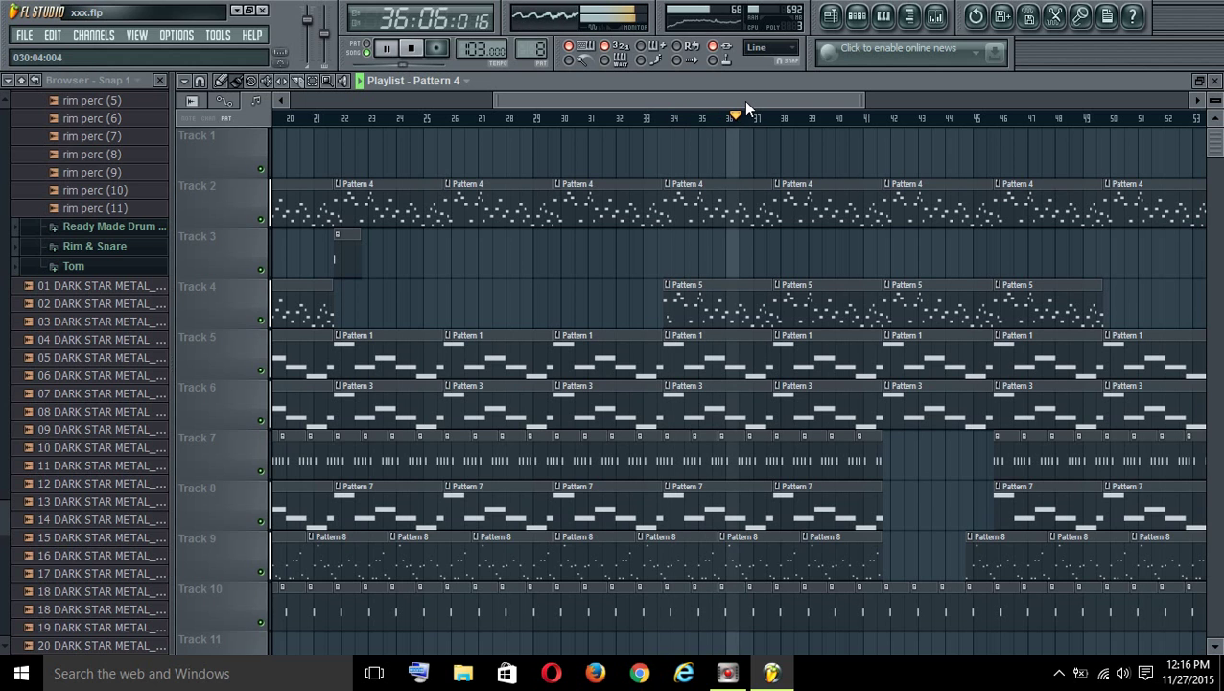
Follow the song's playback to about bar 37, stop it, and return the playlist to its beginning
{"action": "left_click", "coordinate": [745, 102]}
{"action": "left_click_drag", "start_coordinate": [746, 102], "coordinate": [794, 102]}
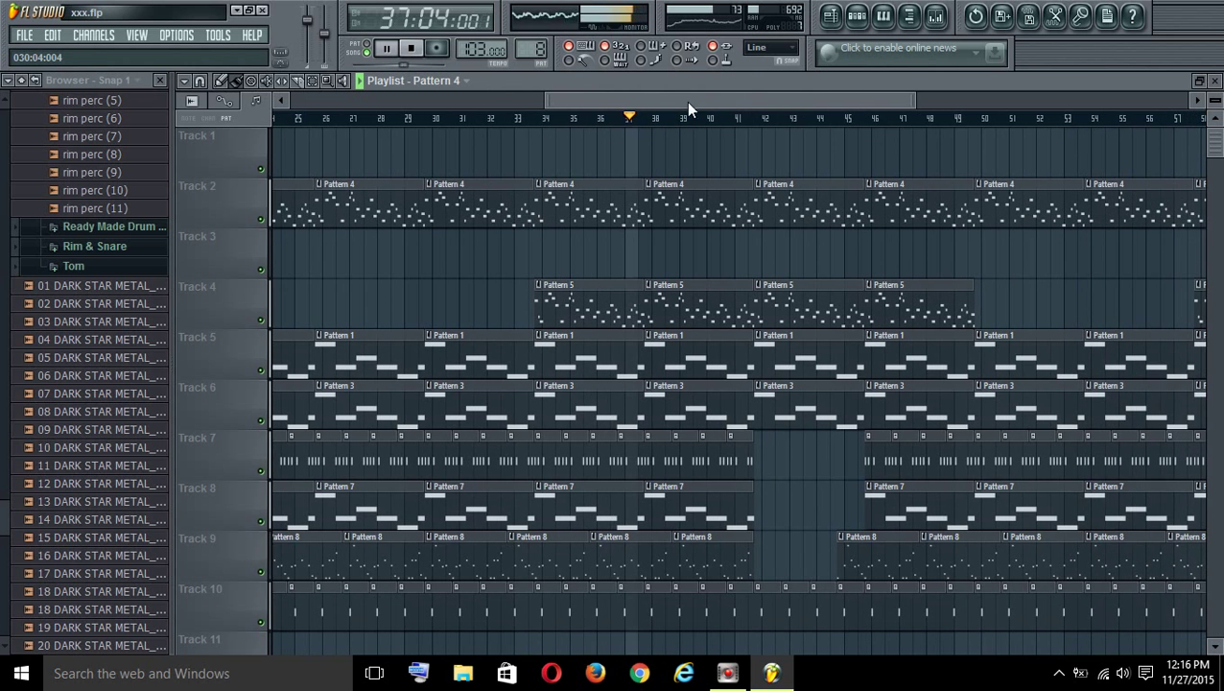
{"action": "left_click", "coordinate": [410, 50]}
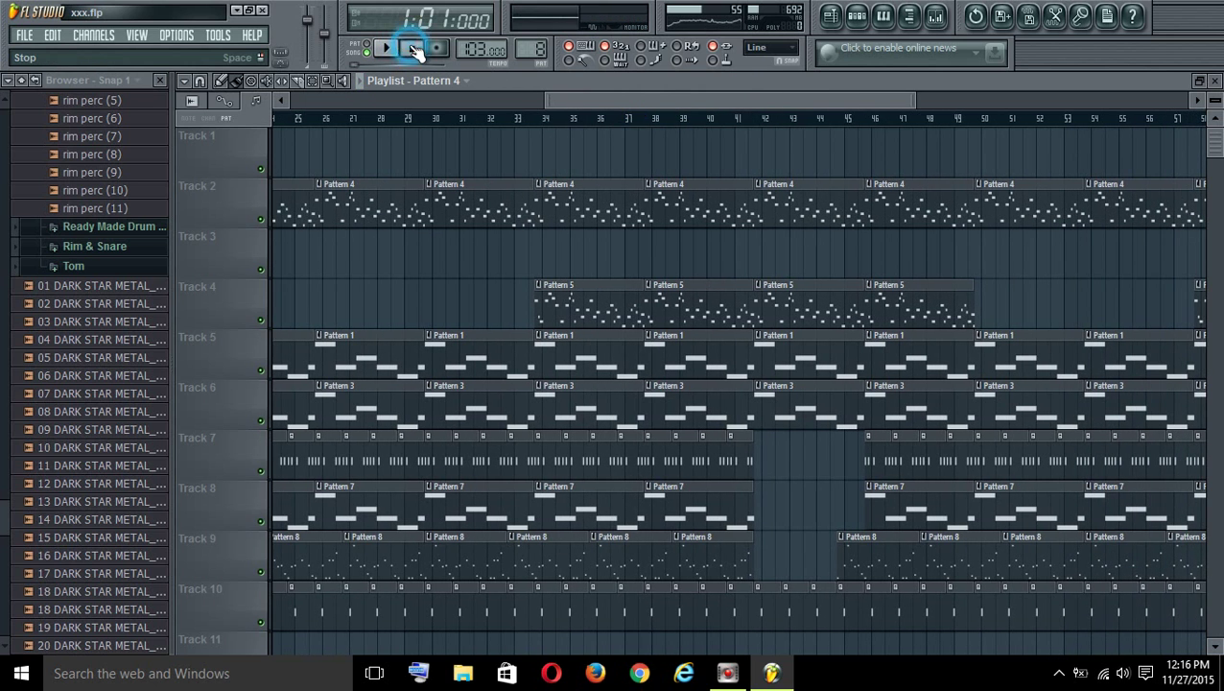
{"action": "left_click_drag", "start_coordinate": [611, 100], "coordinate": [365, 118]}
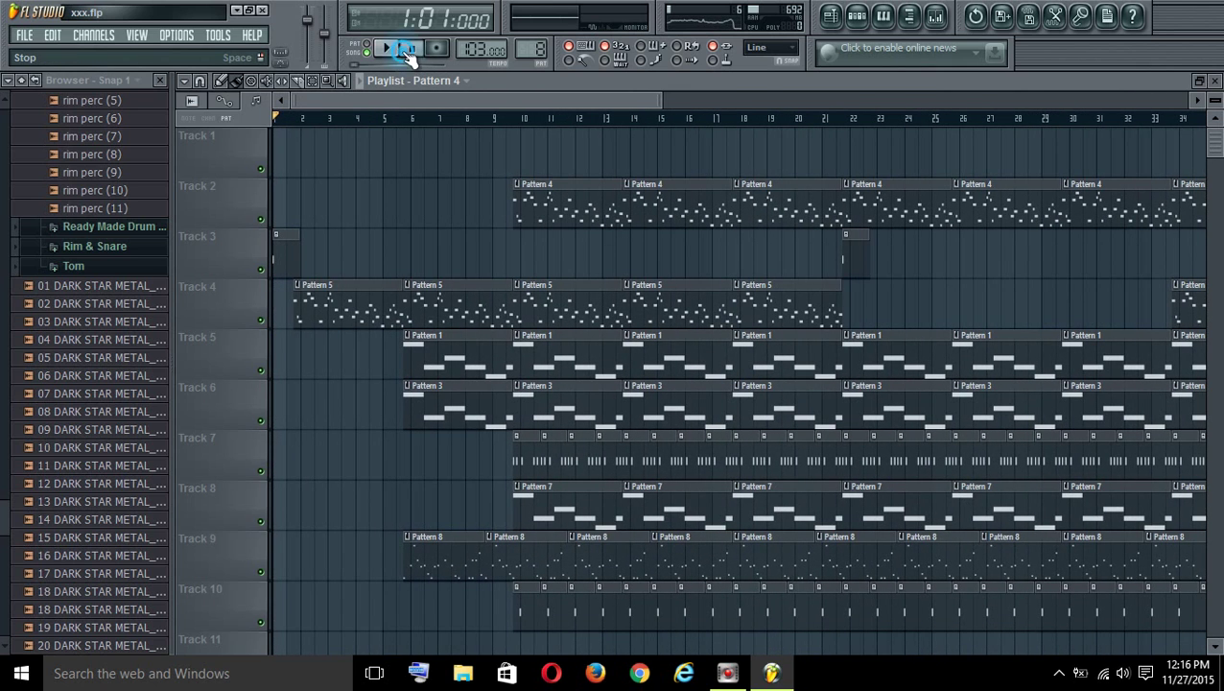
Open the recent project te kaimoa.flp, saving the current project, and dismiss the Hypersonic 2 plugin errors
{"action": "left_click", "coordinate": [26, 38]}
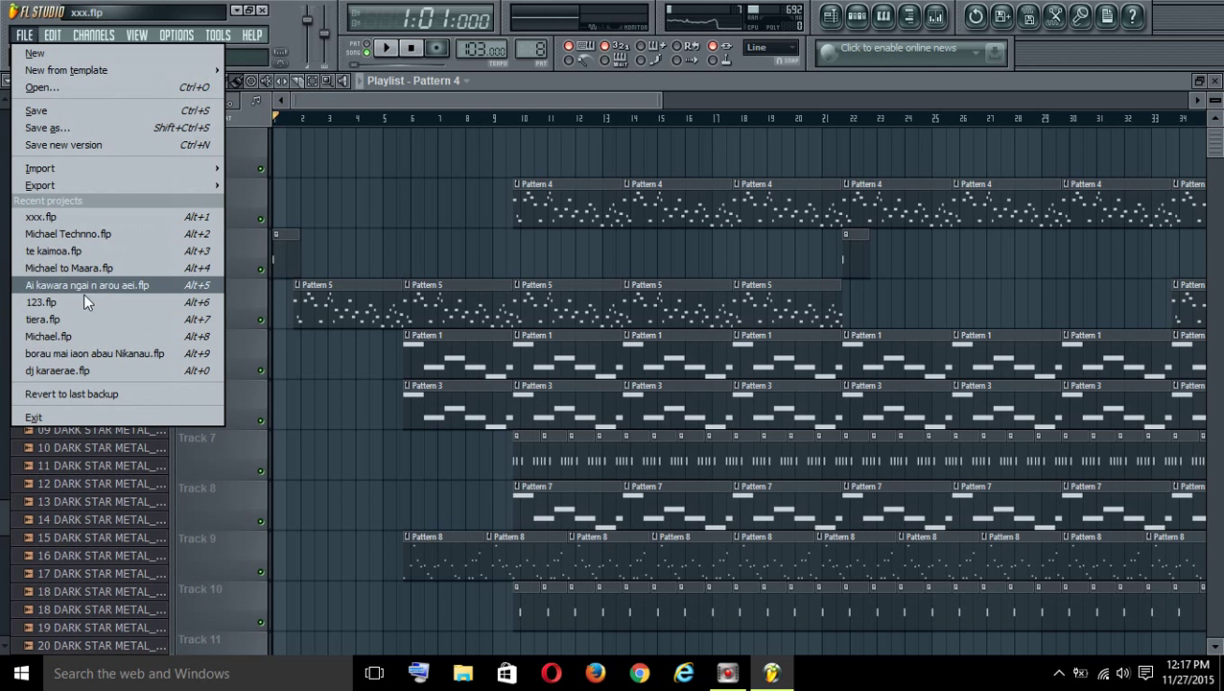
{"action": "left_click", "coordinate": [50, 249]}
{"action": "left_click", "coordinate": [564, 401]}
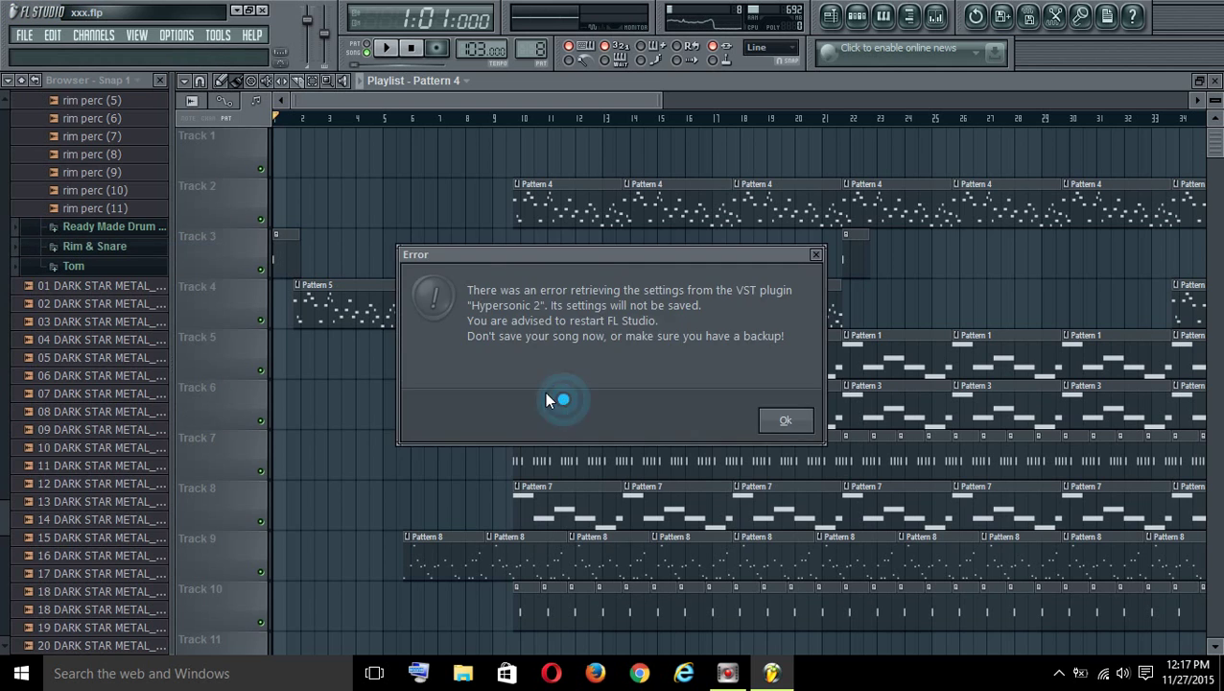
{"action": "left_click", "coordinate": [804, 426]}
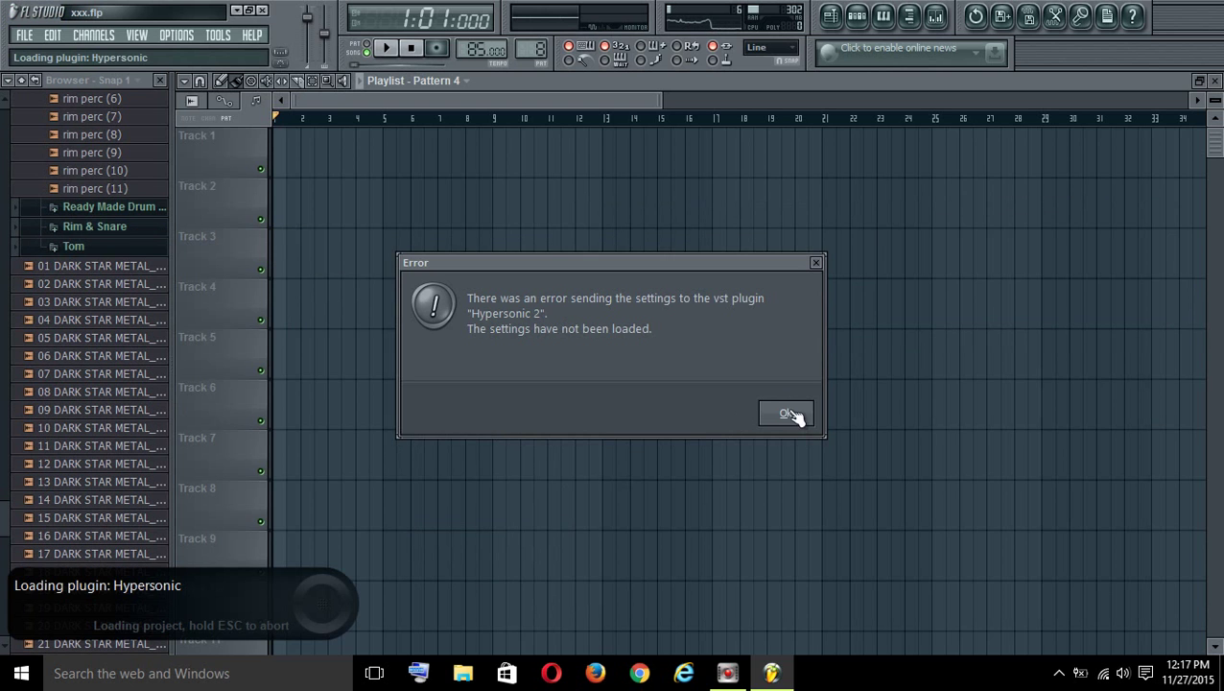
{"action": "left_click", "coordinate": [788, 414]}
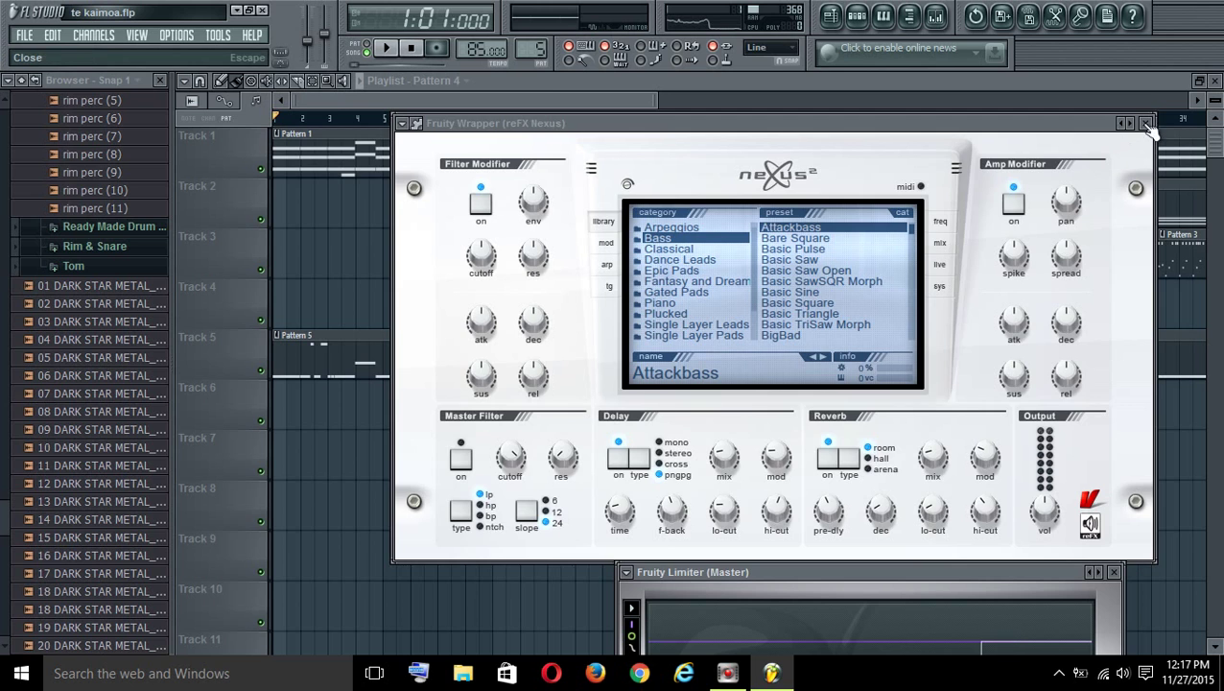
Clear away the reFX Nexus window and enlarged playlist, and show the Addictive Drums 2 plugin
{"action": "left_click", "coordinate": [1146, 122]}
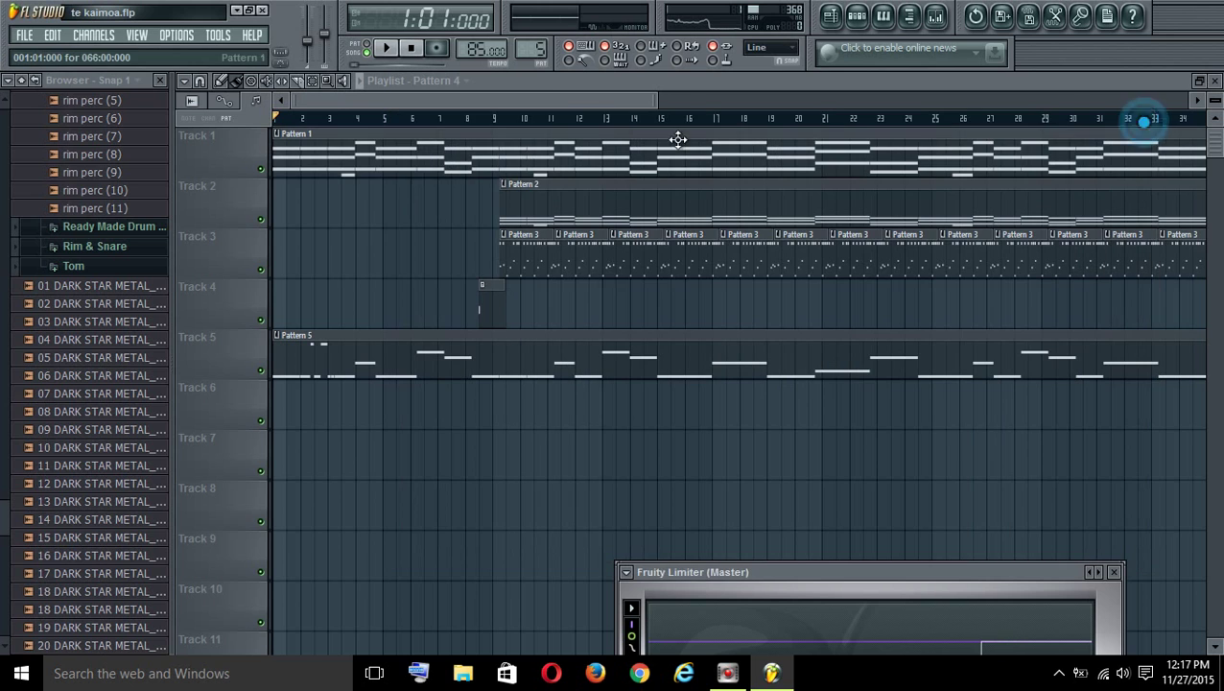
{"action": "left_click", "coordinate": [1199, 81]}
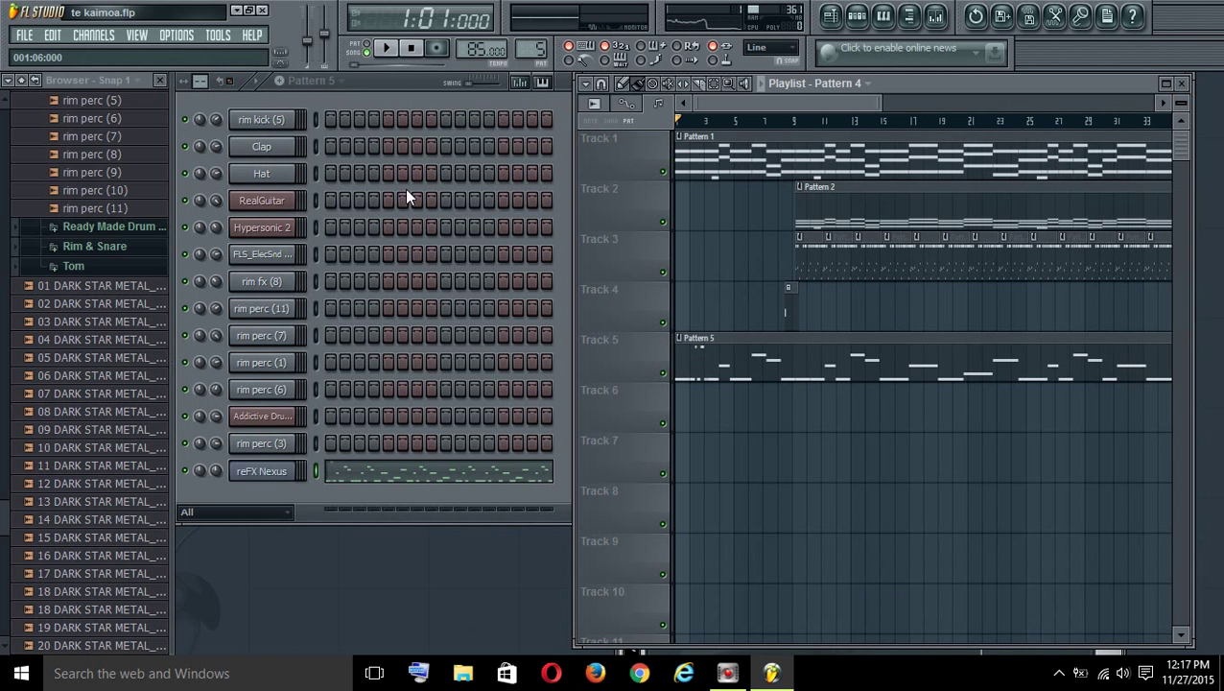
{"action": "left_click", "coordinate": [262, 415]}
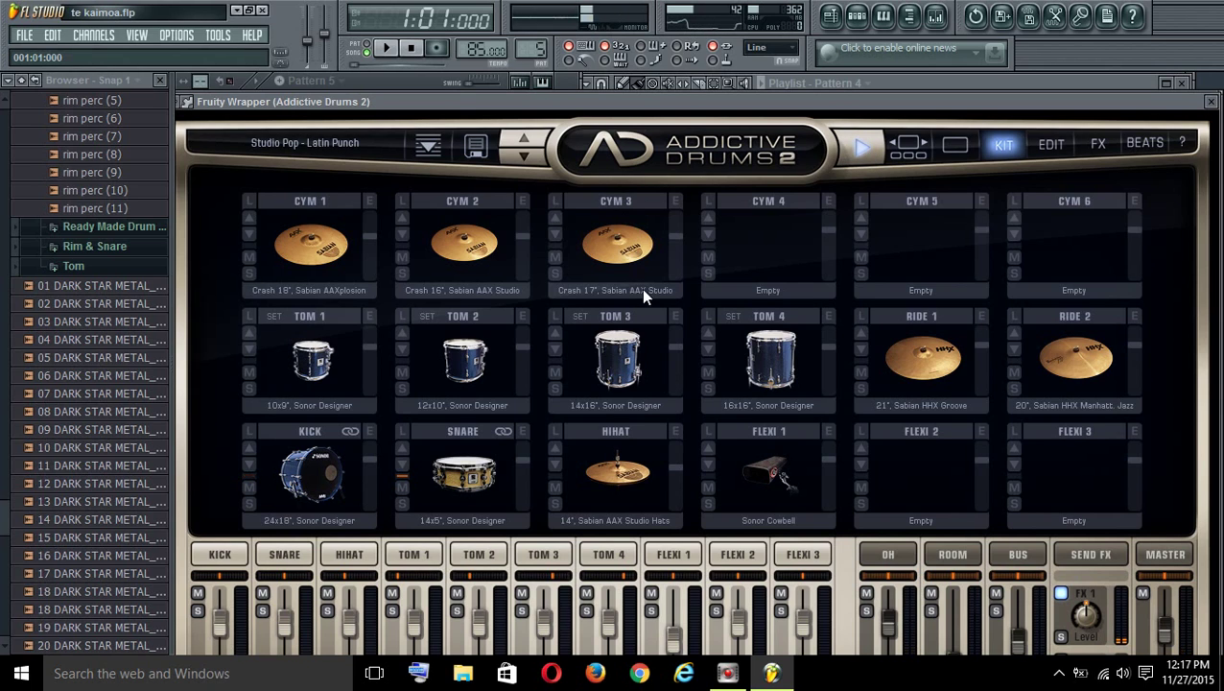
Audition the Flexi 1 cowbell and Tom 4, preview the Studio Pop Junglist preset, and return to Latin Punch
{"action": "left_click", "coordinate": [771, 474]}
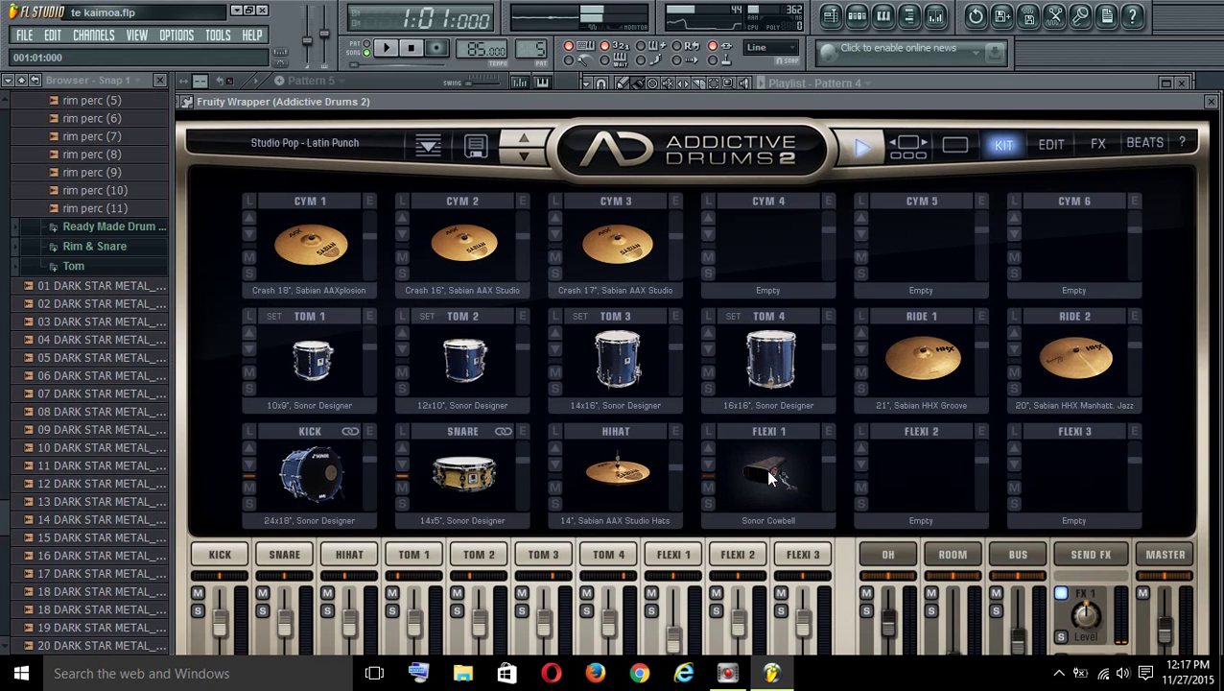
{"action": "left_click", "coordinate": [772, 472]}
{"action": "left_click", "coordinate": [773, 366]}
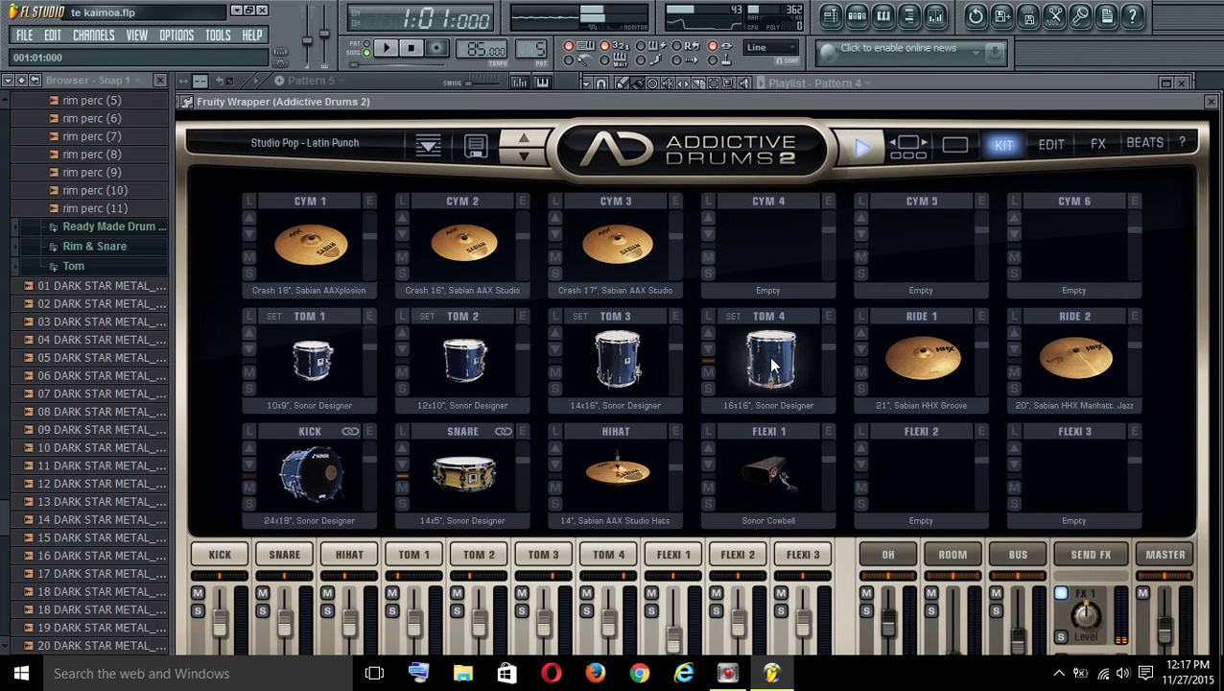
{"action": "left_click", "coordinate": [768, 359]}
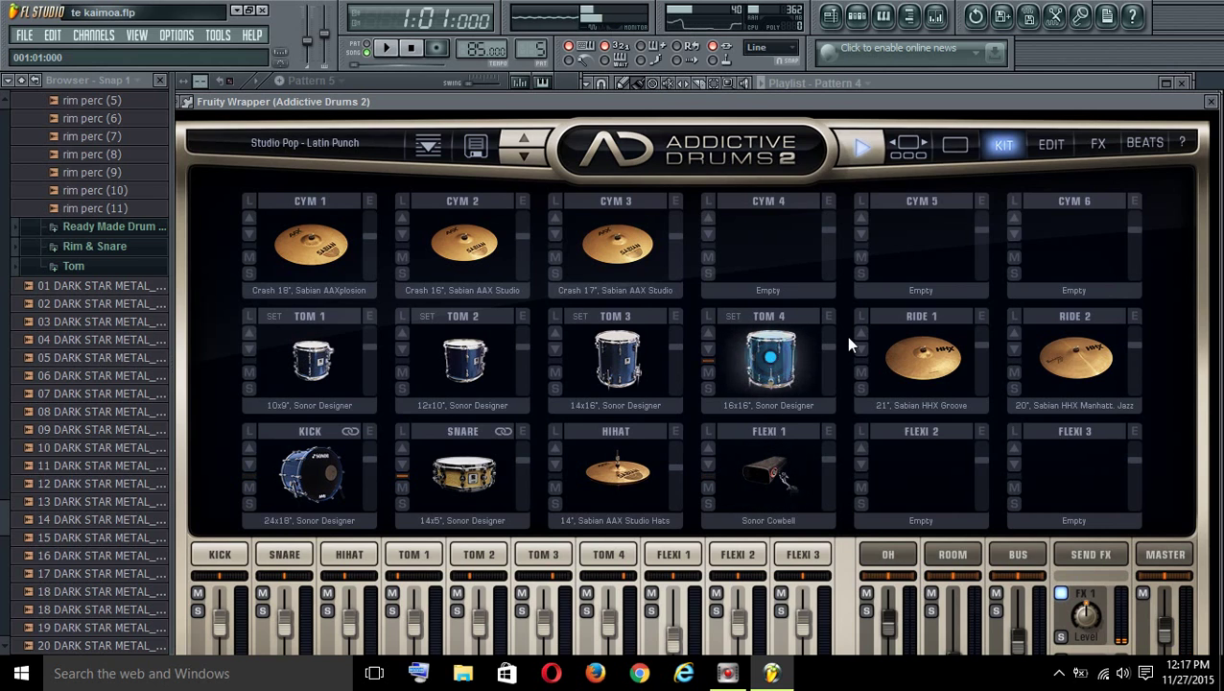
{"action": "left_click", "coordinate": [516, 137]}
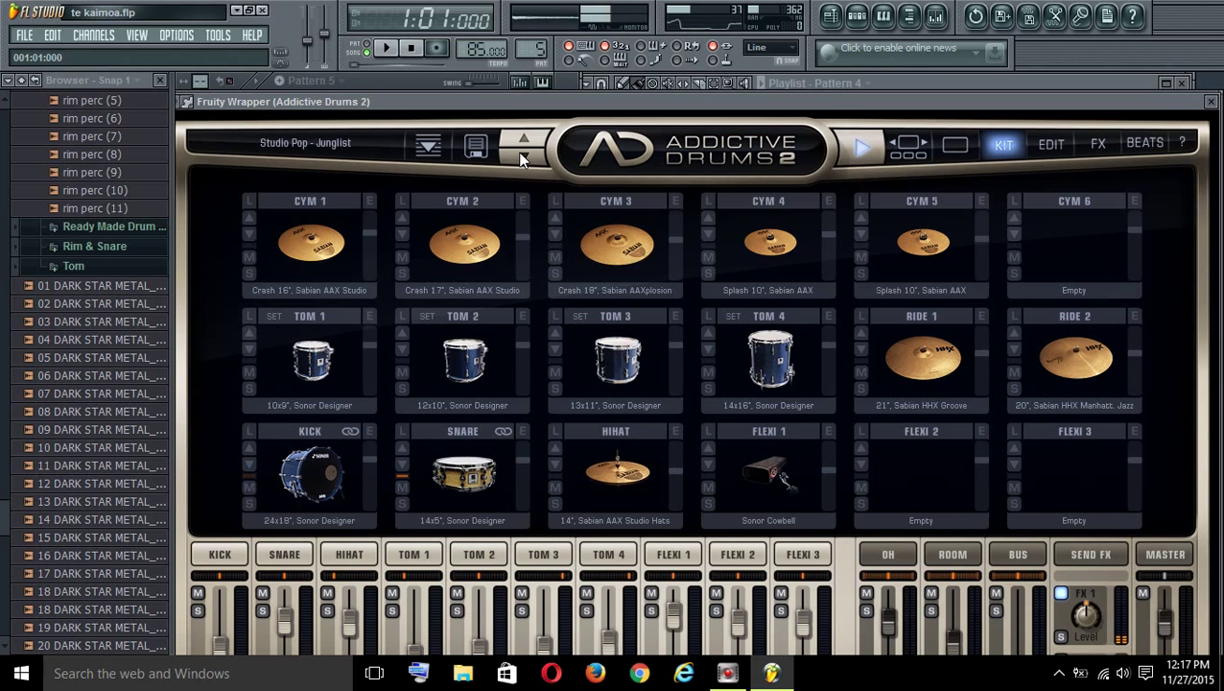
{"action": "left_click", "coordinate": [523, 156]}
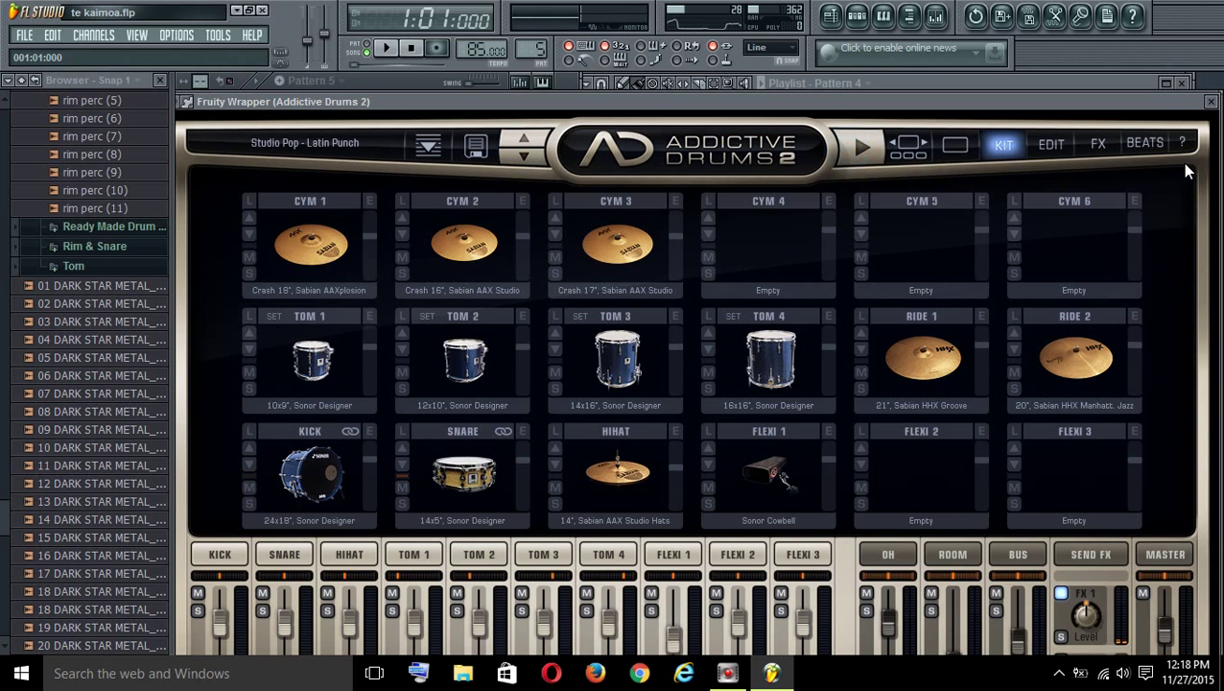
Filter the Addictive Drums 2 beats library to Reggae and preview Reggae Fill L-2
{"action": "left_click", "coordinate": [1146, 146]}
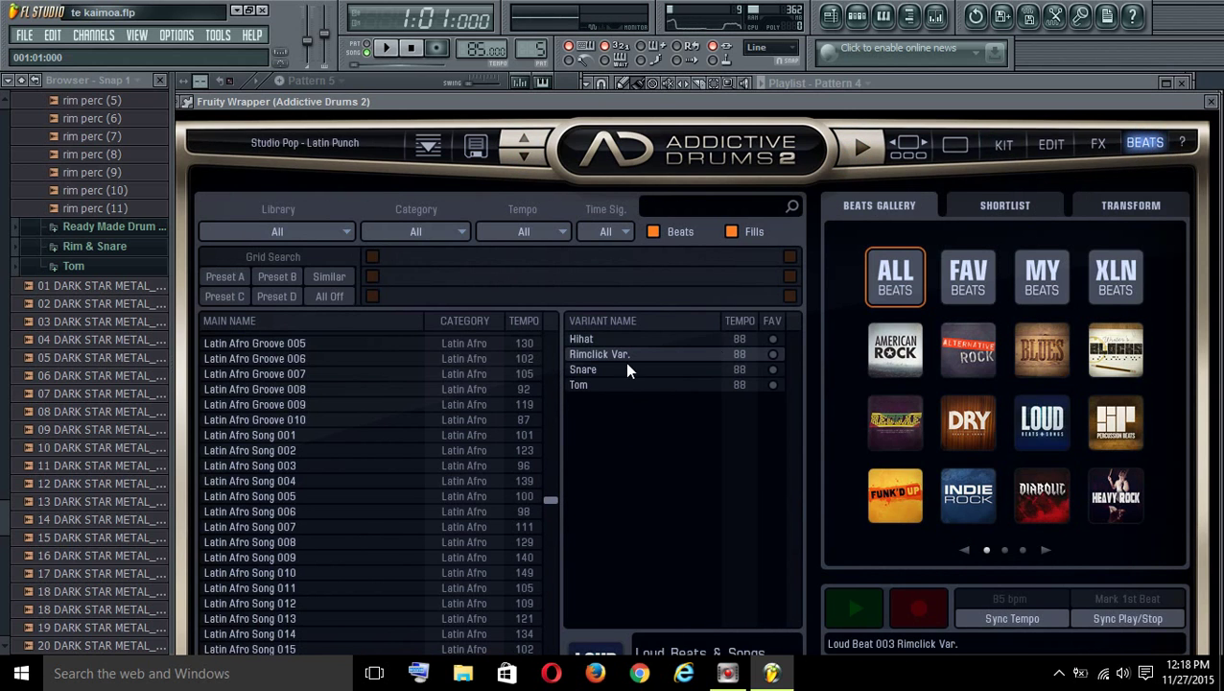
{"action": "left_click", "coordinate": [883, 433]}
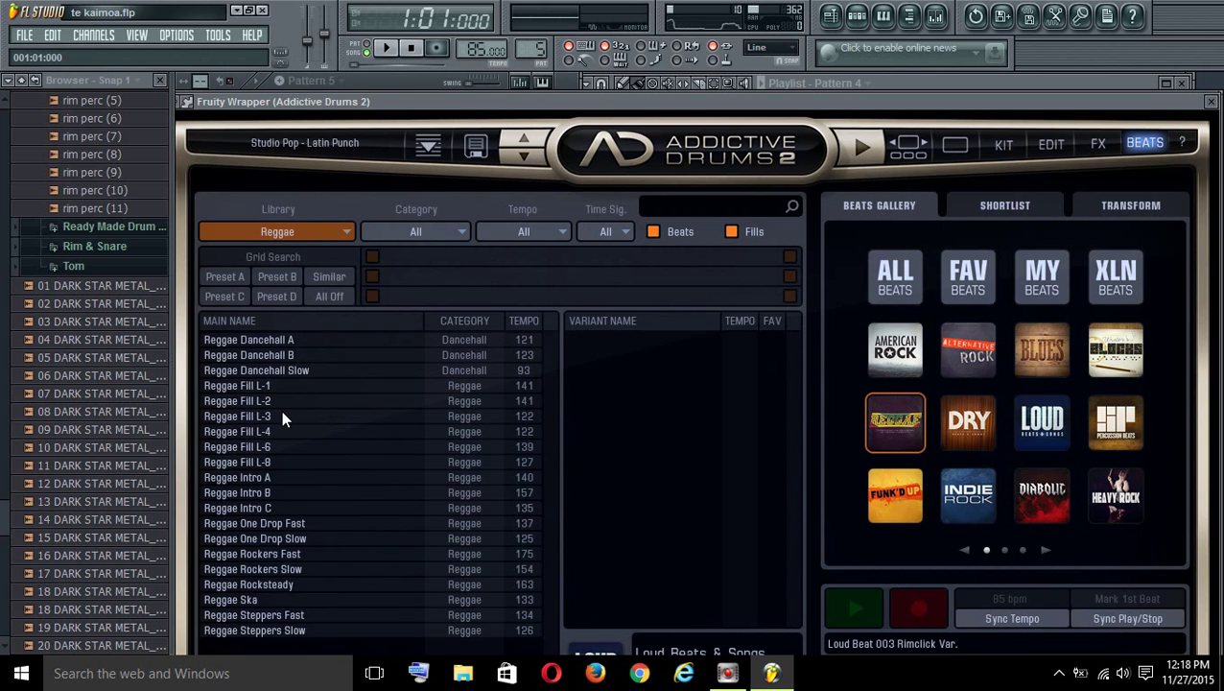
{"action": "left_click", "coordinate": [258, 404]}
{"action": "left_click", "coordinate": [863, 144]}
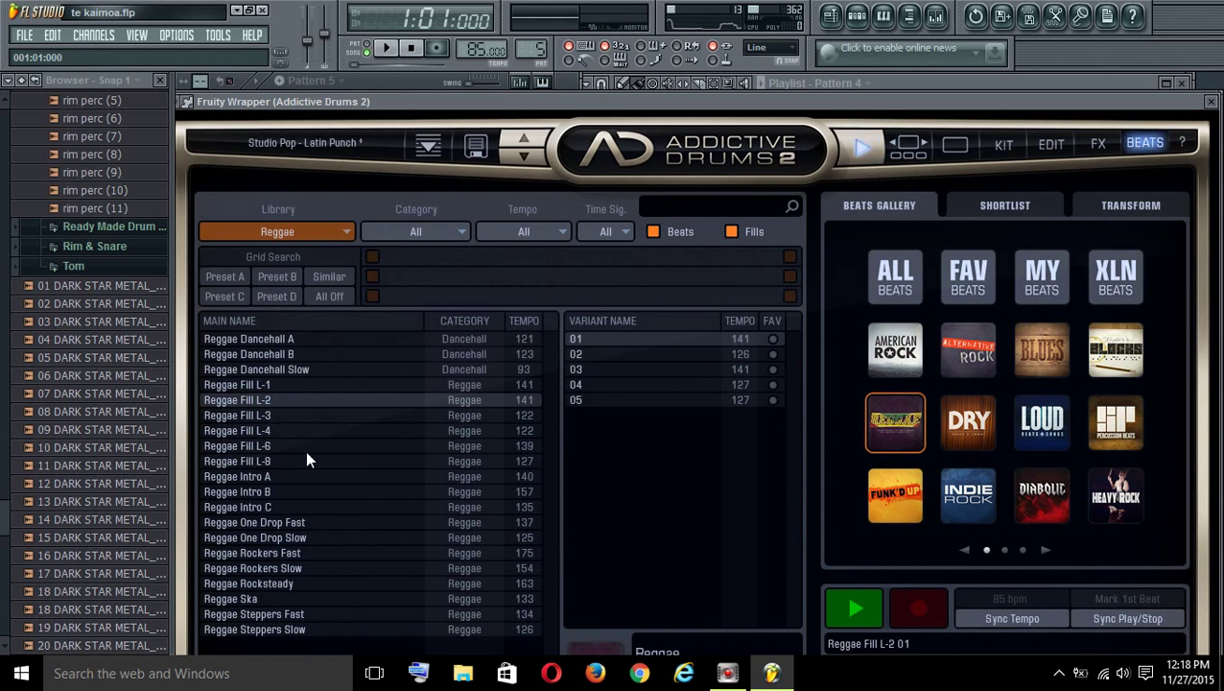
Audition Reggae Fill L-6, the Reggae One Drop Slow variants 8th HH Sidestick Var. 2 and Fill L-4 01, and Reggae Rockers Fast 8th HH Sidestick
{"action": "left_click", "coordinate": [265, 446]}
{"action": "left_click", "coordinate": [244, 537]}
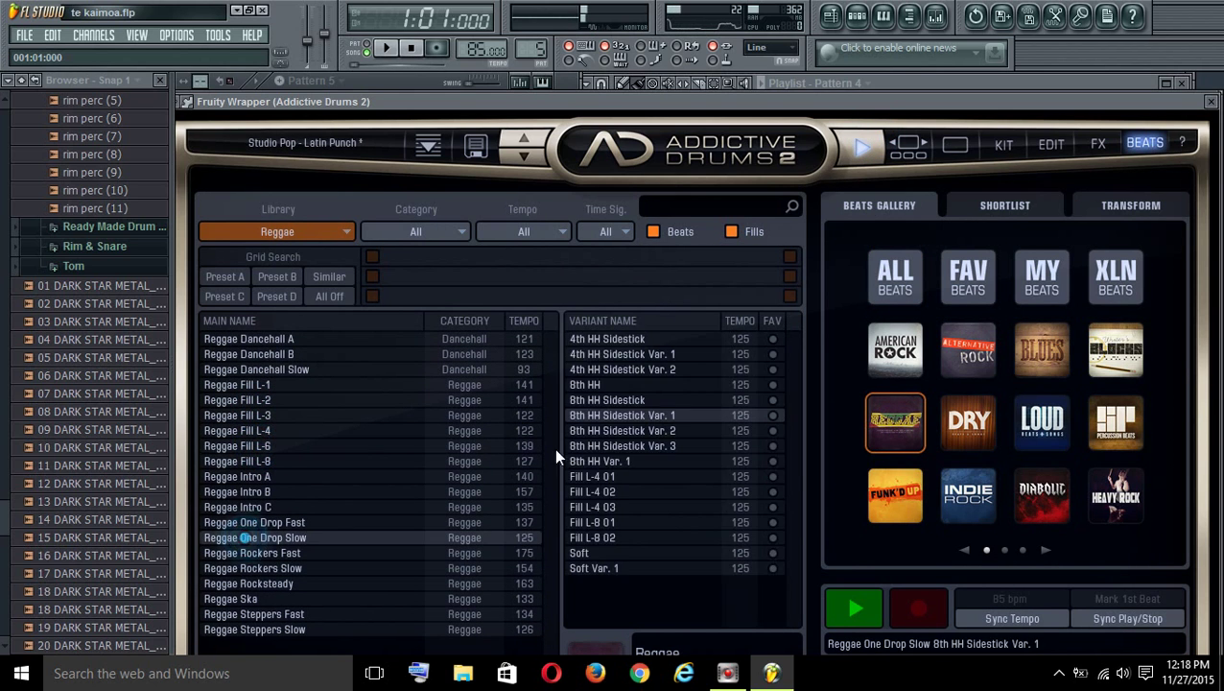
{"action": "left_click", "coordinate": [590, 431]}
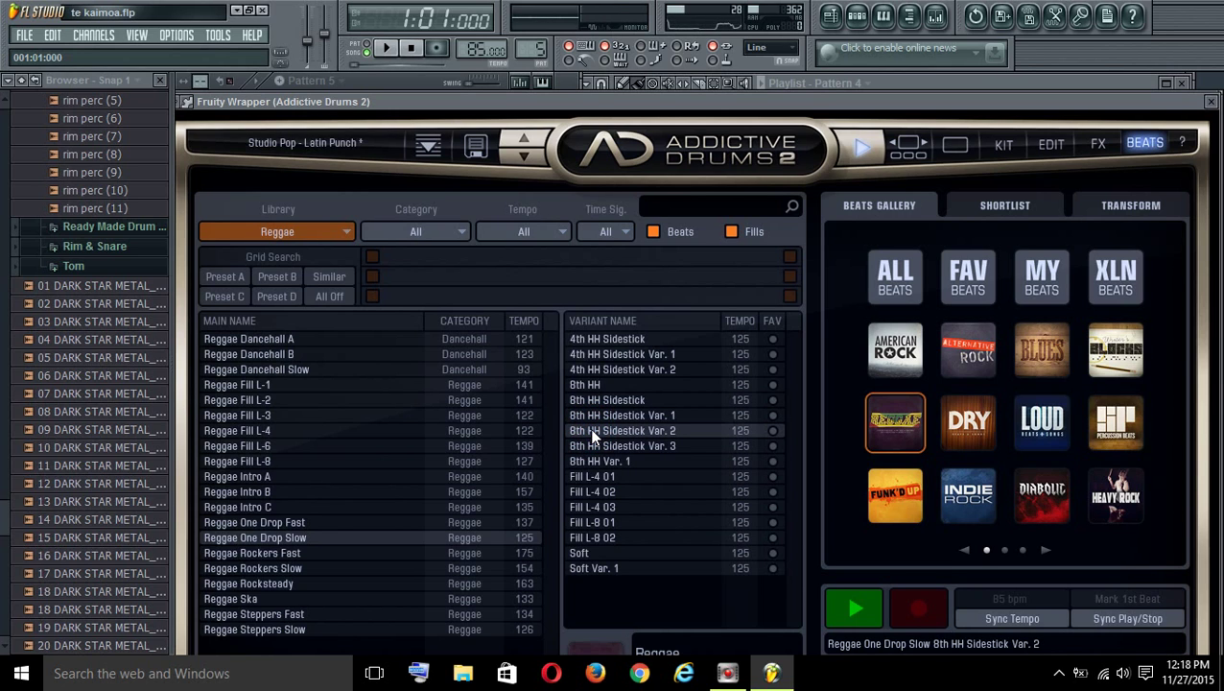
{"action": "left_click", "coordinate": [607, 477]}
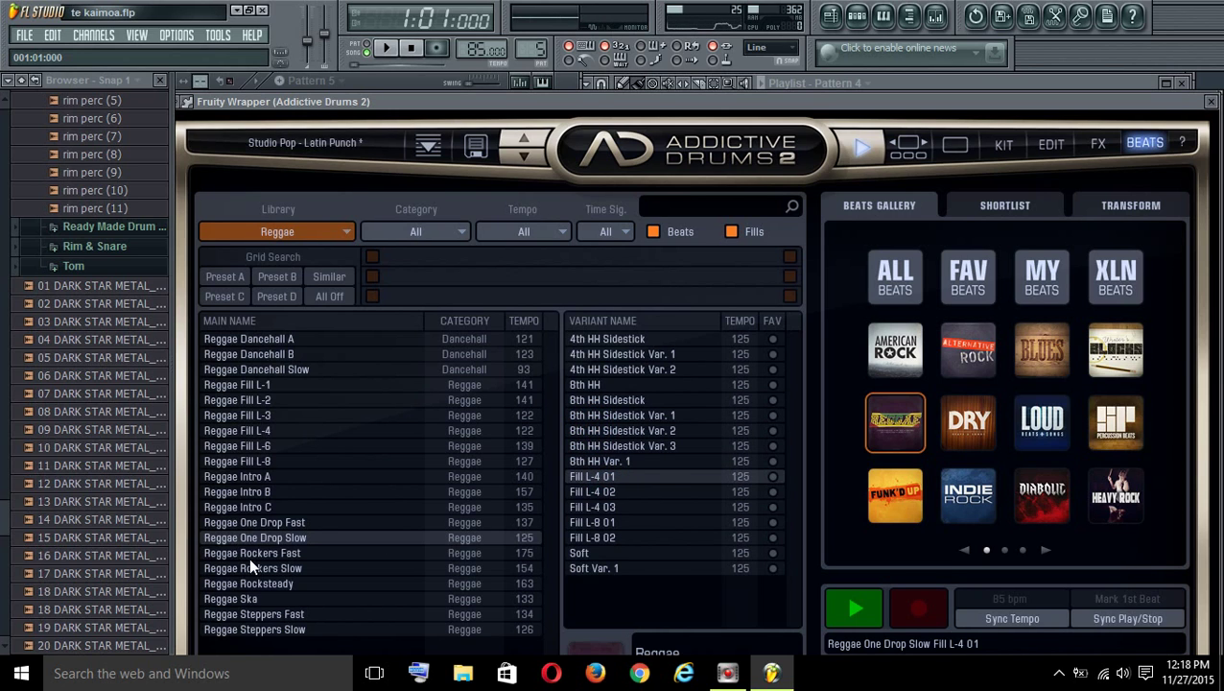
{"action": "left_click", "coordinate": [248, 554]}
{"action": "left_click", "coordinate": [606, 461]}
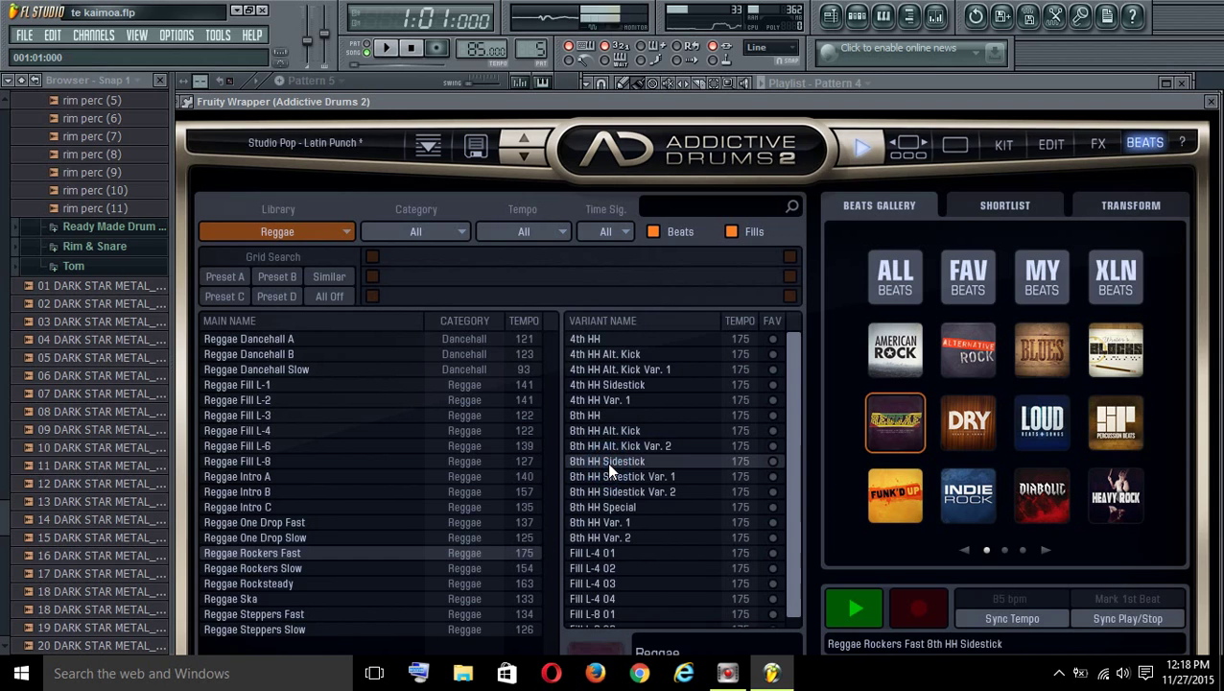
Show all beats, audition the Speed Punk (Chorus2) variant of Punk Rock Song 005, and close the plugin
{"action": "left_click", "coordinate": [903, 306]}
{"action": "left_click", "coordinate": [280, 390]}
{"action": "left_click", "coordinate": [639, 384]}
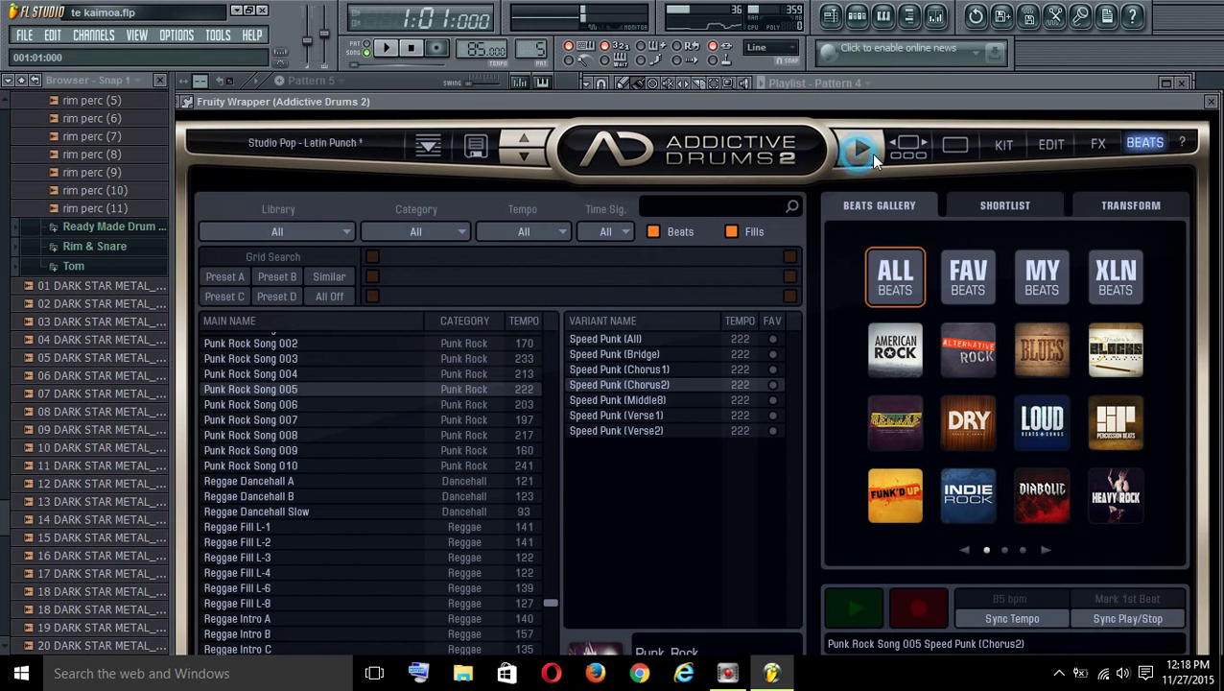
{"action": "left_click", "coordinate": [1211, 101]}
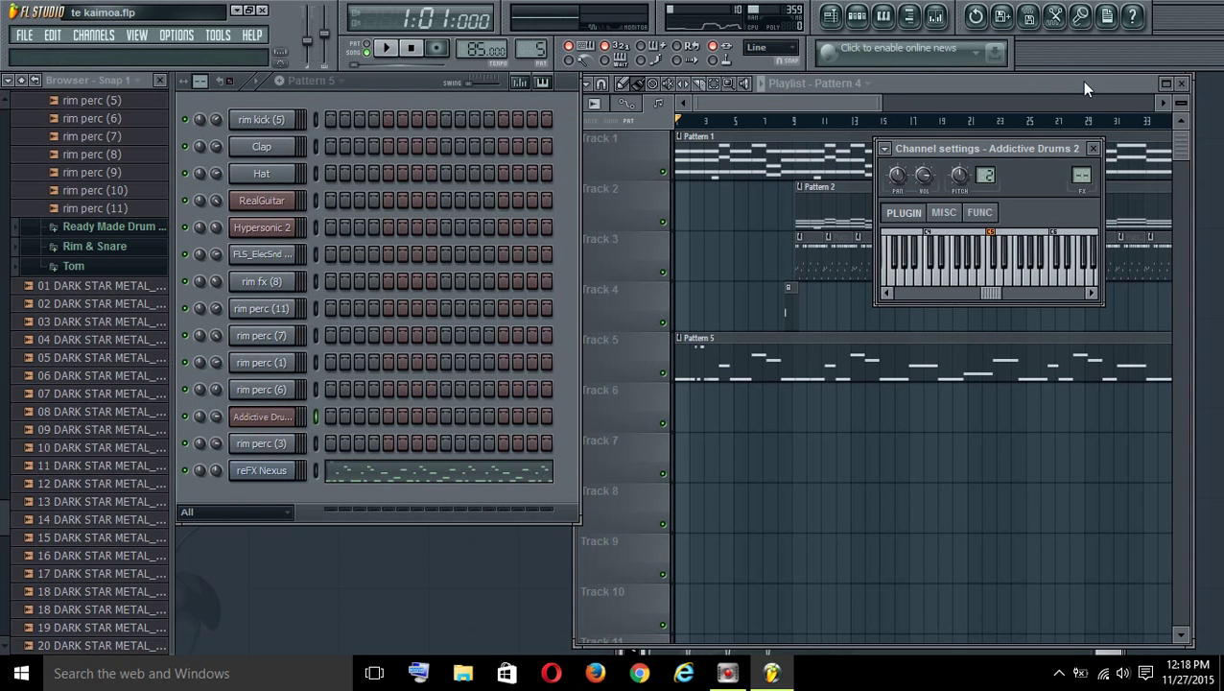
Play the song from the start in the maximized playlist to about bar 10, lowering the main volume to 62% before stopping
{"action": "left_click", "coordinate": [1165, 83]}
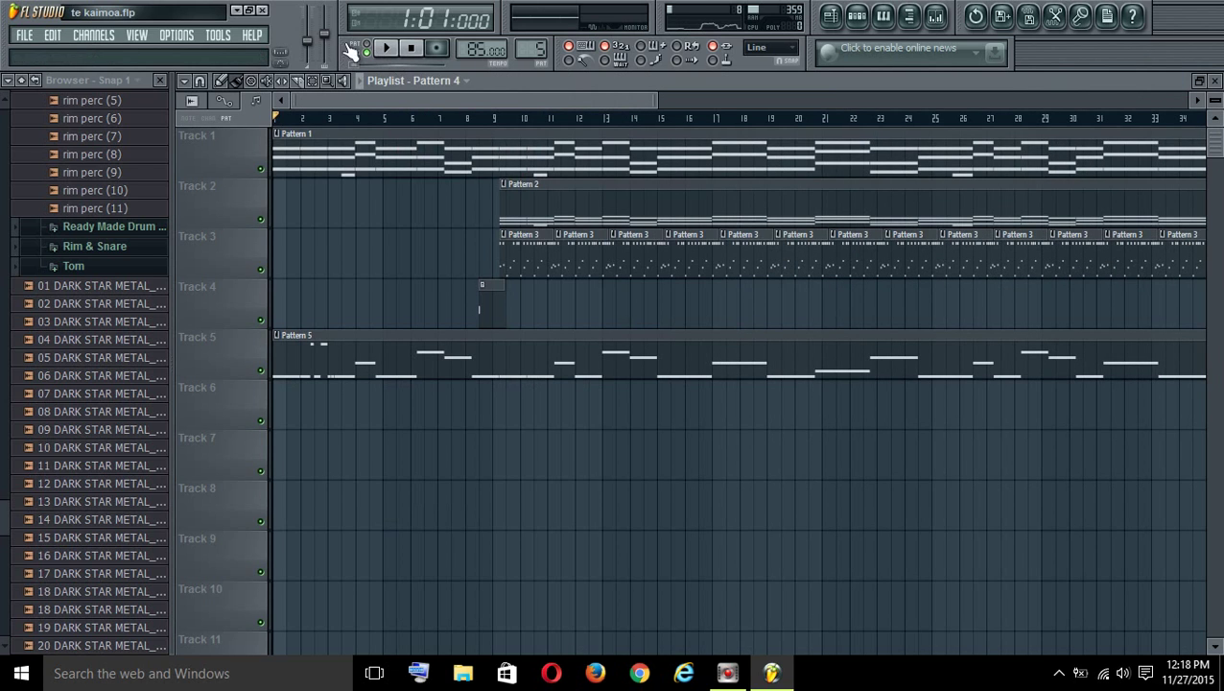
{"action": "left_click", "coordinate": [393, 48]}
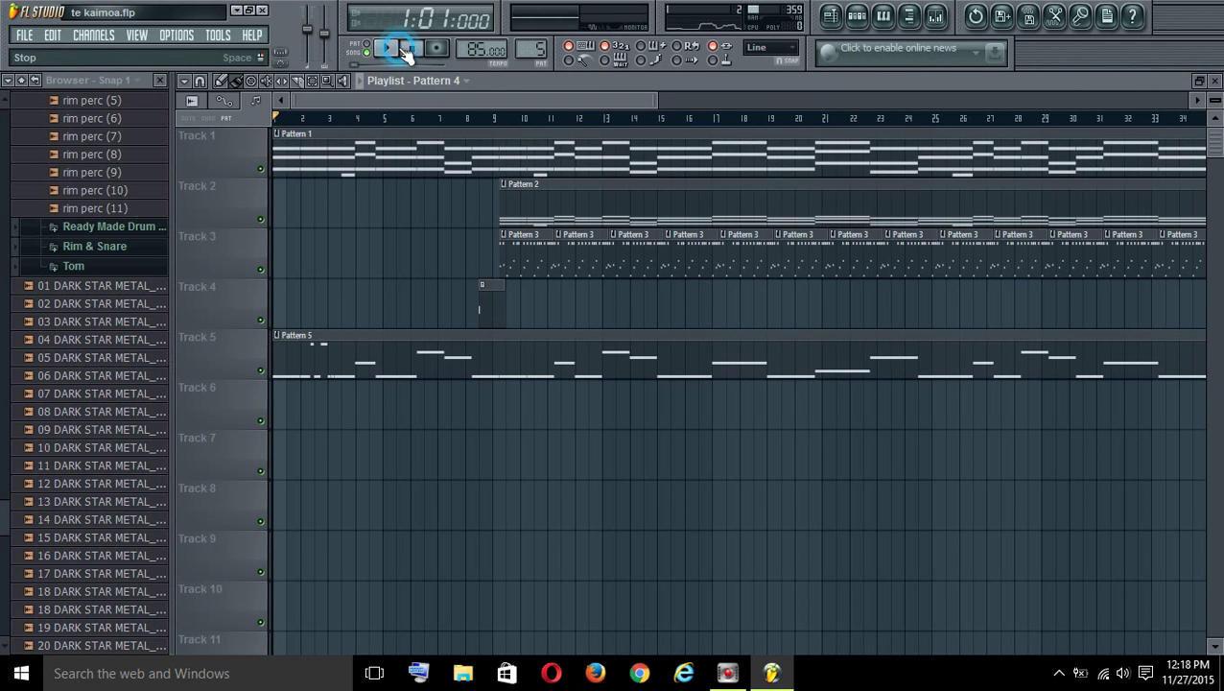
{"action": "left_click", "coordinate": [390, 49]}
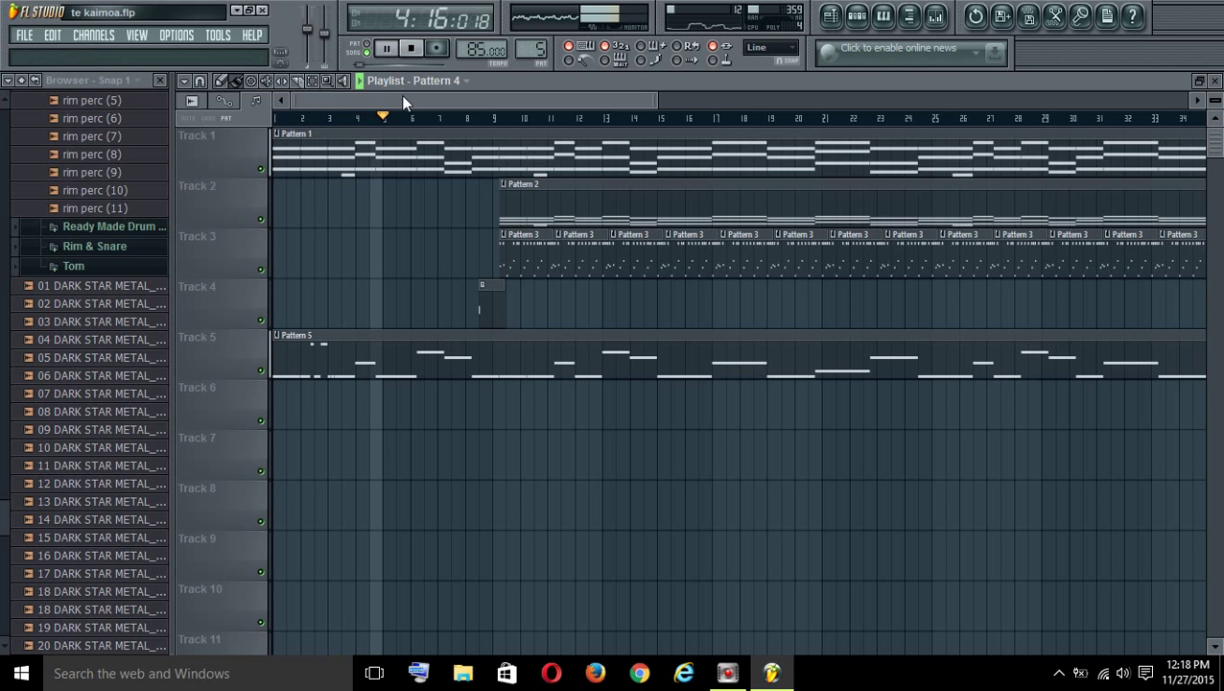
{"action": "left_click", "coordinate": [411, 100]}
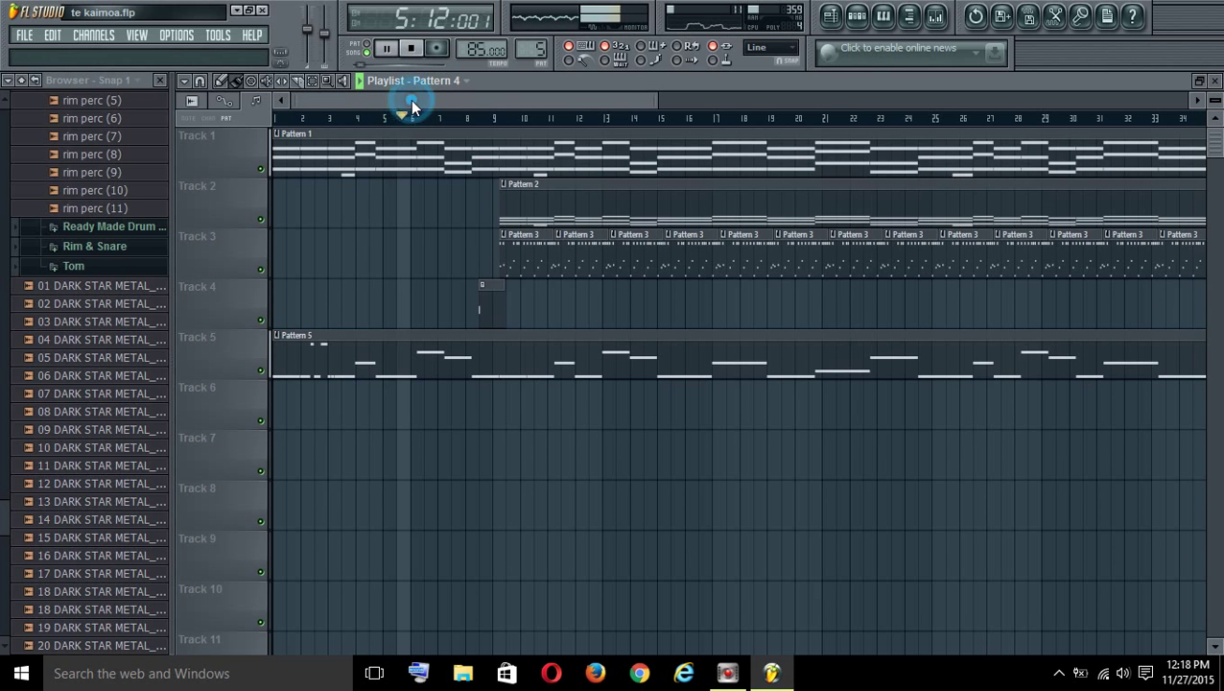
{"action": "left_click_drag", "start_coordinate": [411, 100], "coordinate": [415, 99]}
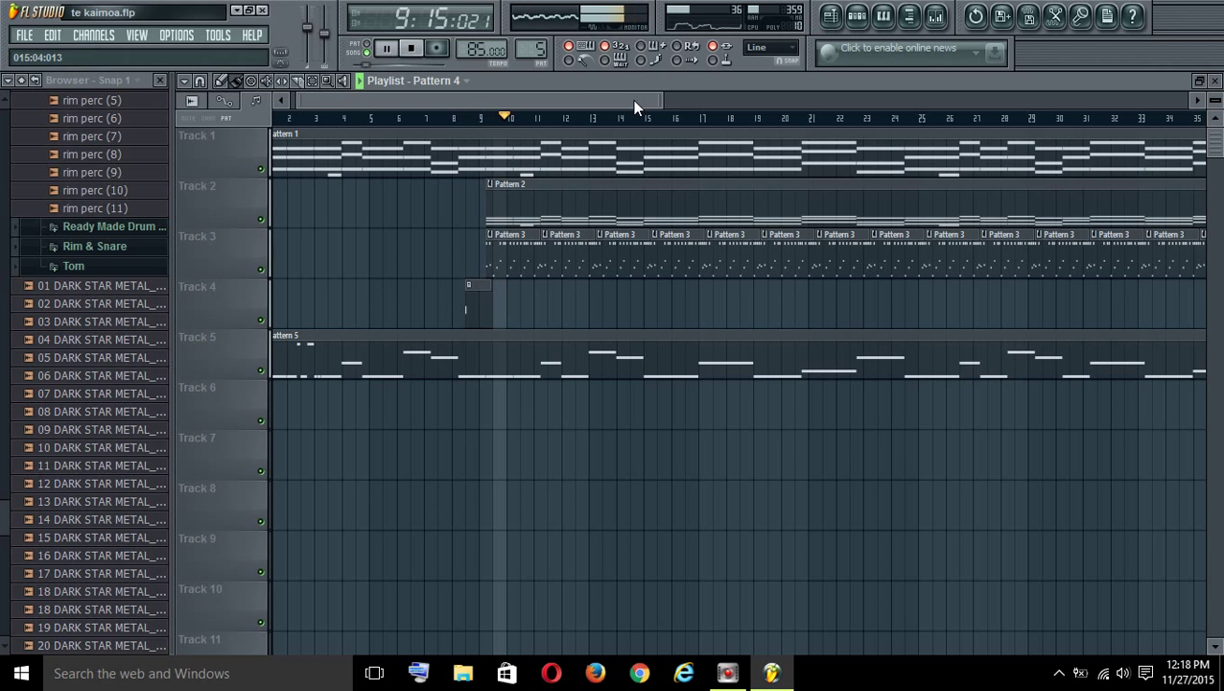
{"action": "left_click_drag", "start_coordinate": [307, 27], "coordinate": [307, 35]}
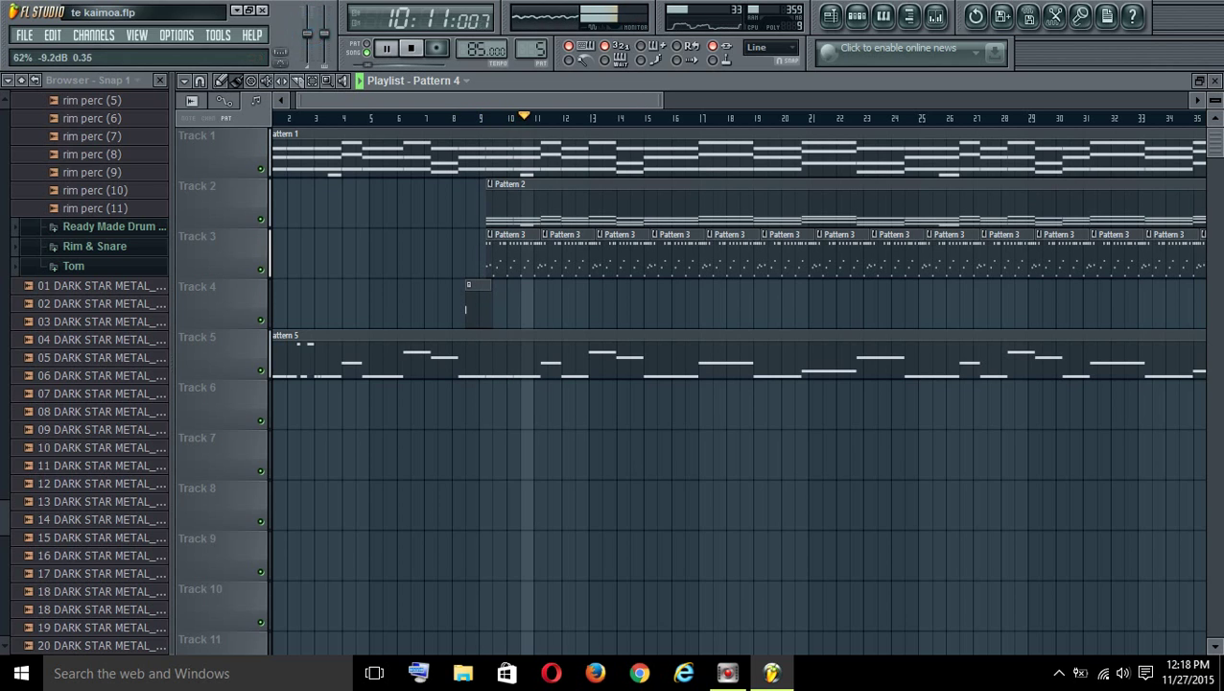
{"action": "left_click", "coordinate": [412, 50]}
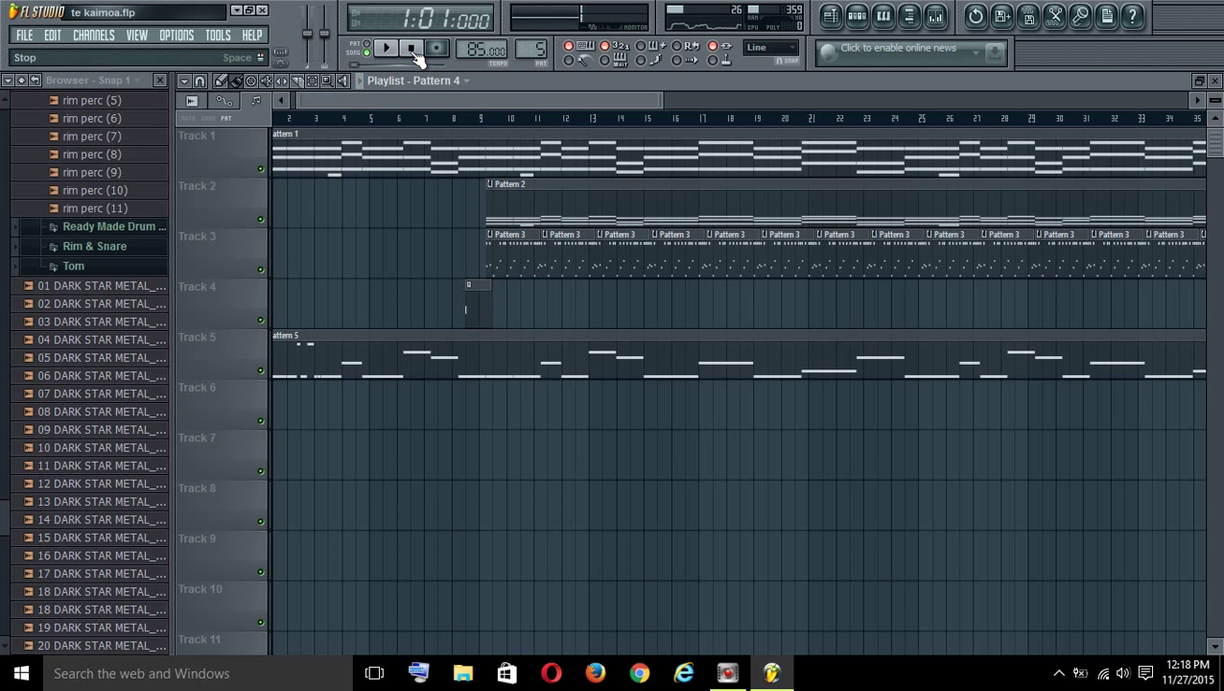
Exit FL Studio without saving the changes to te kaimoa.flp
{"action": "left_click", "coordinate": [262, 10]}
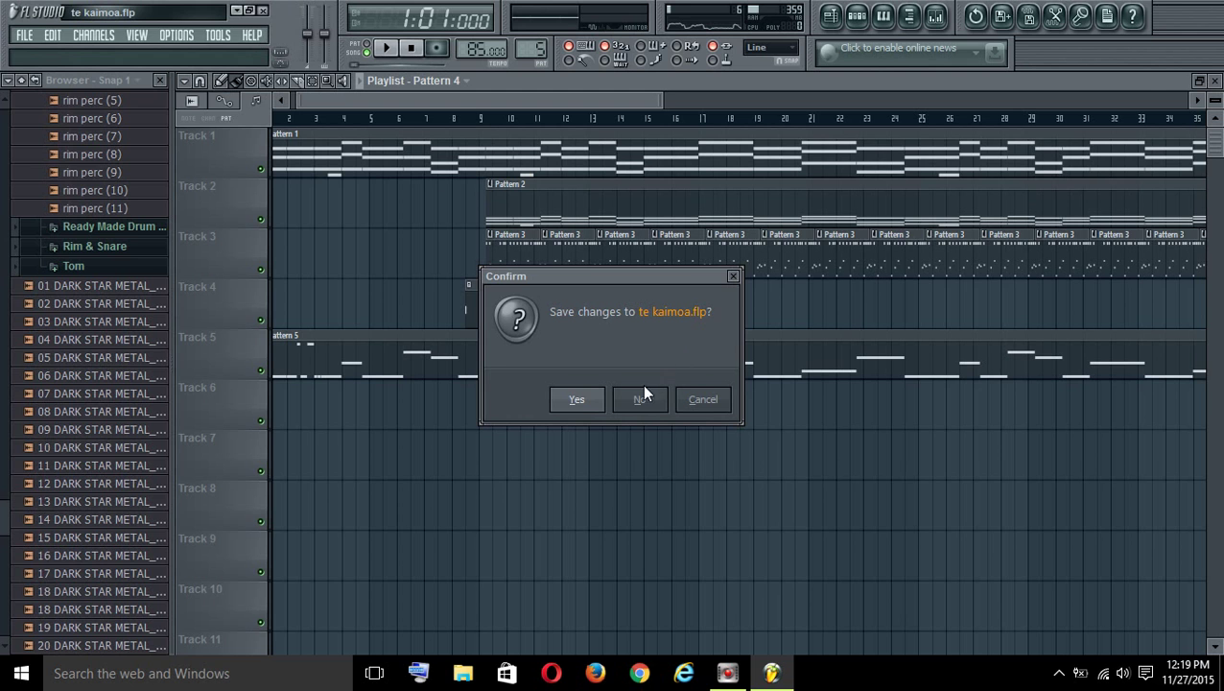
{"action": "left_click", "coordinate": [641, 401]}
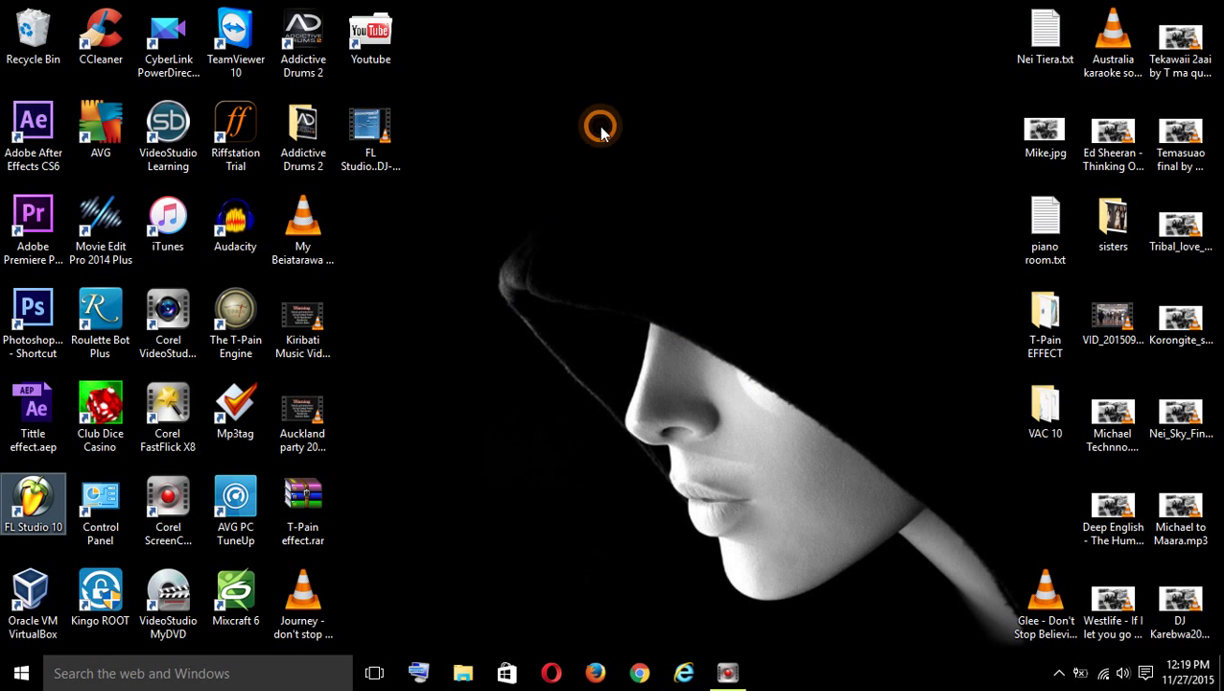
{"action": "right_click", "coordinate": [601, 124]}
{"action": "mouse_move", "coordinate": [698, 171]}
{"action": "left_click", "coordinate": [644, 180]}
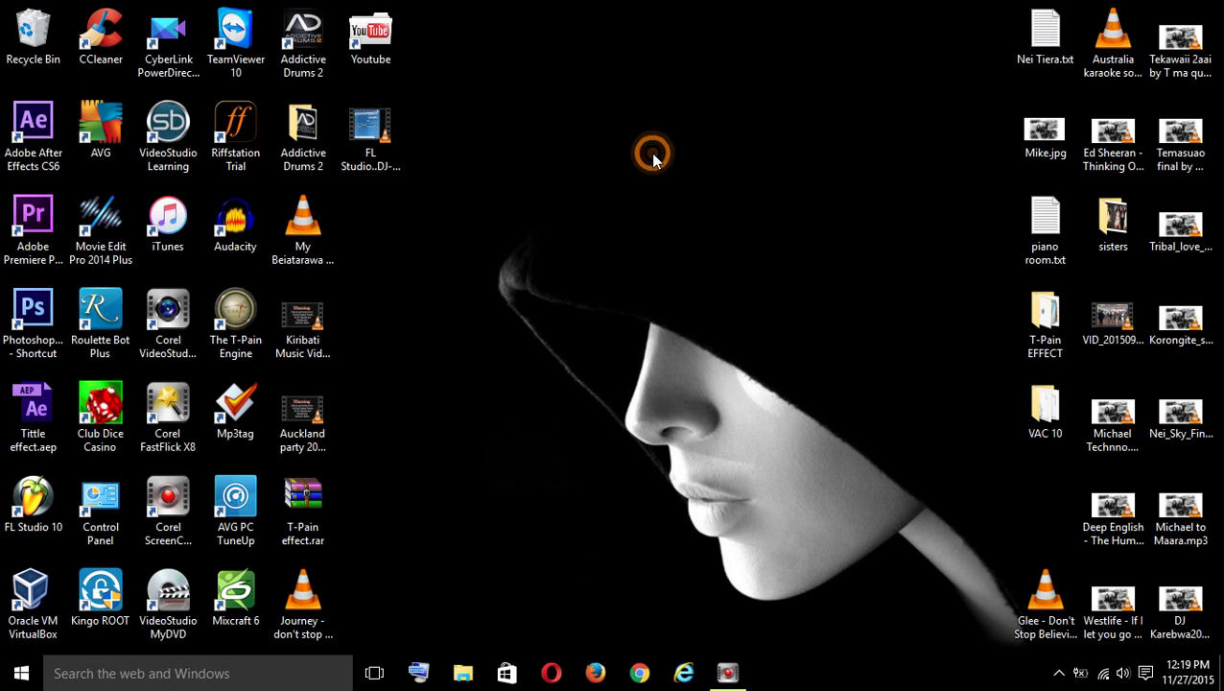
{"action": "right_click", "coordinate": [652, 158]}
{"action": "left_click", "coordinate": [713, 205]}
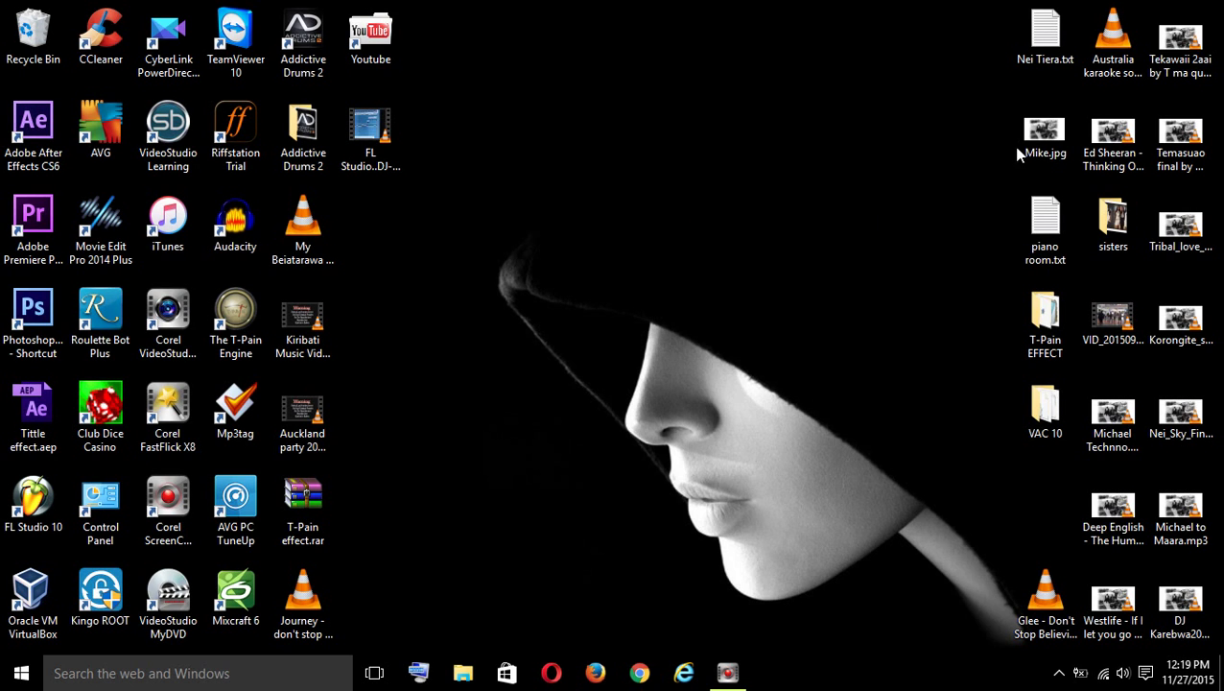
View the JPG photo stored on the desktop in Photos and close the viewer
{"action": "right_click", "coordinate": [1044, 130]}
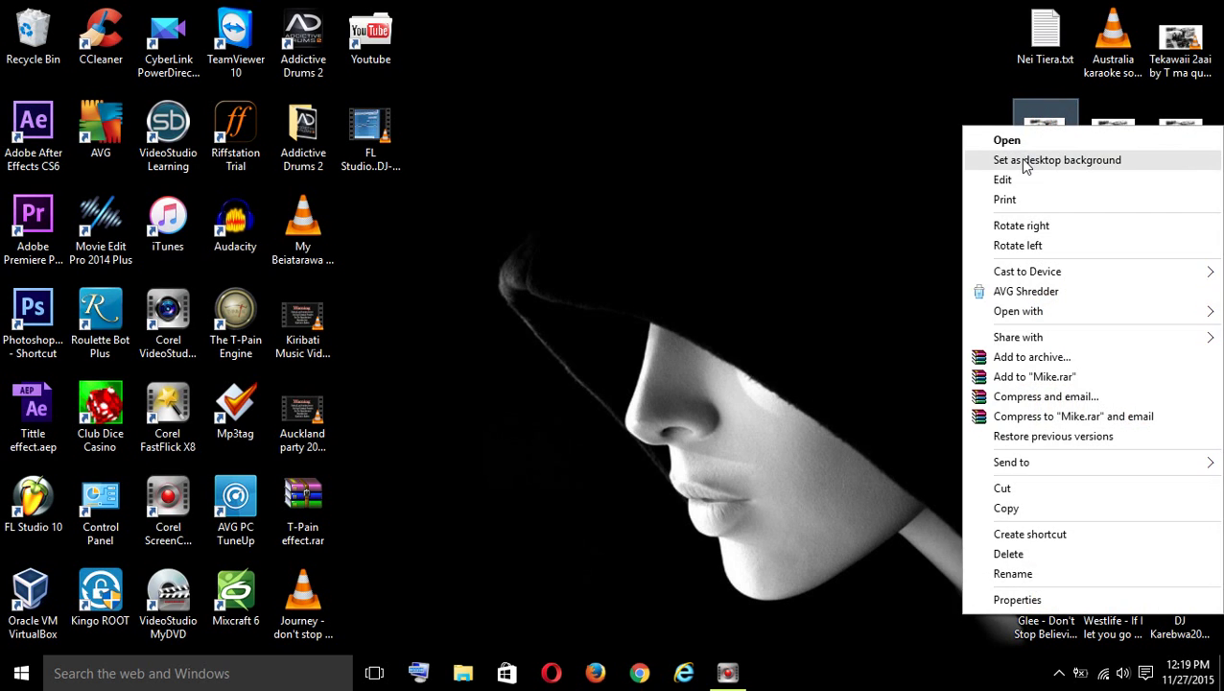
{"action": "left_click", "coordinate": [1007, 140]}
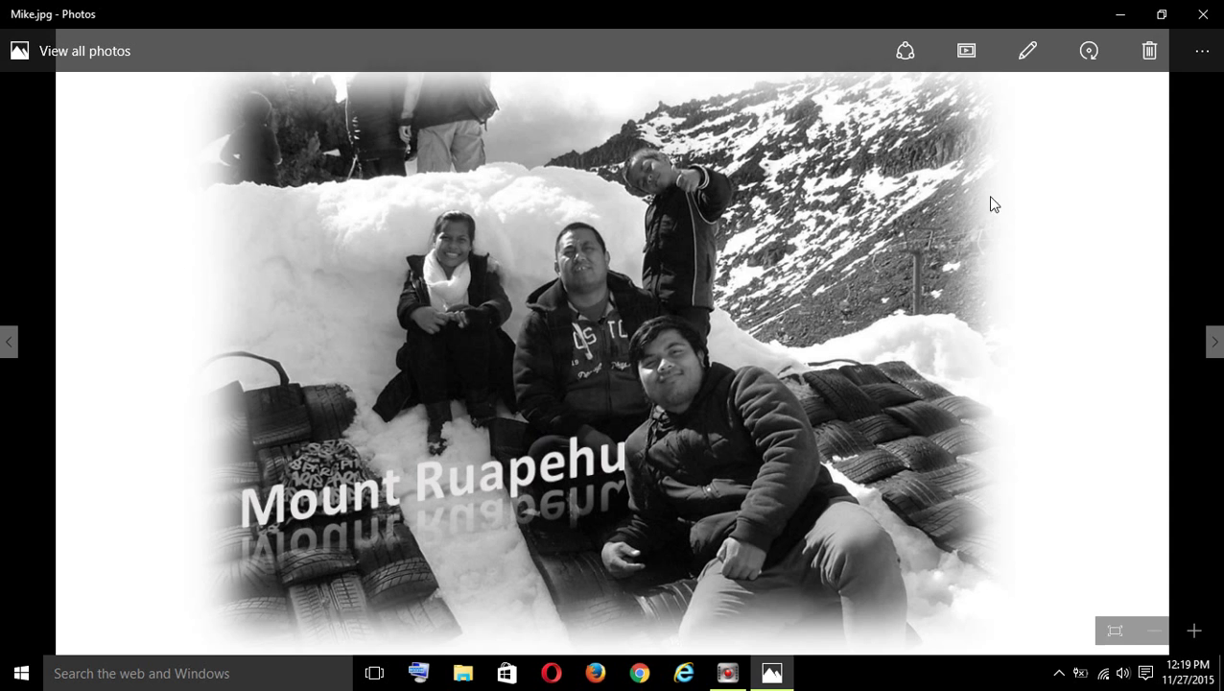
{"action": "left_click", "coordinate": [1204, 15]}
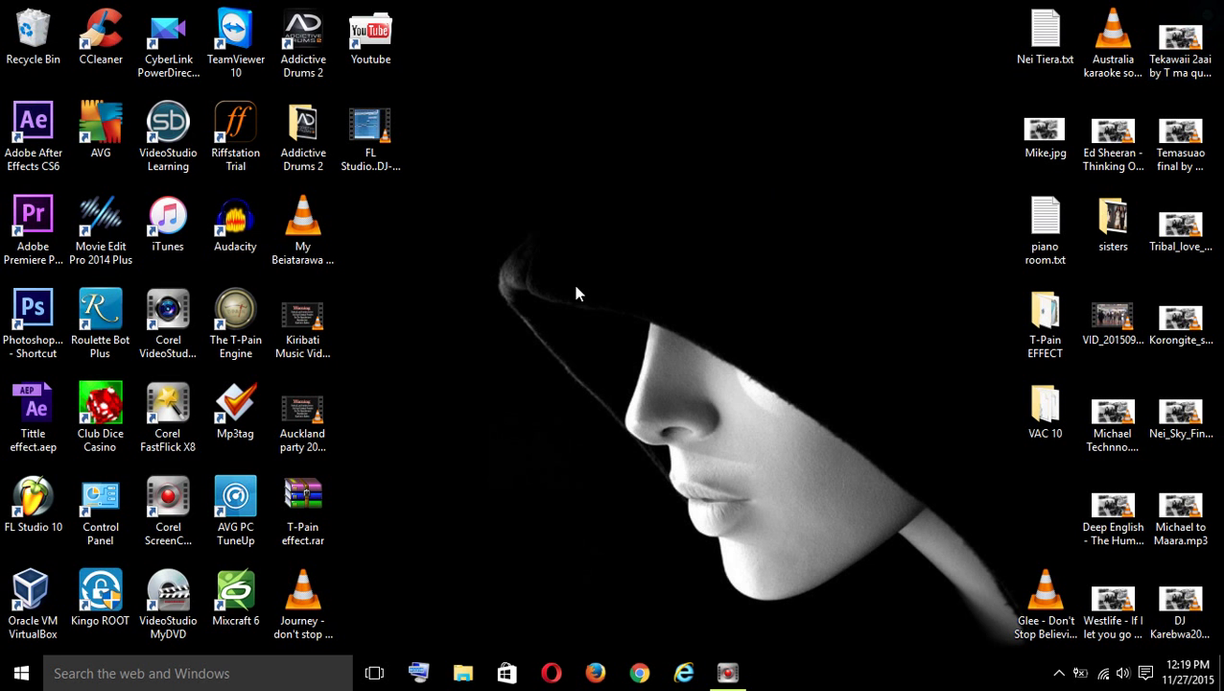
{"action": "right_click", "coordinate": [506, 279]}
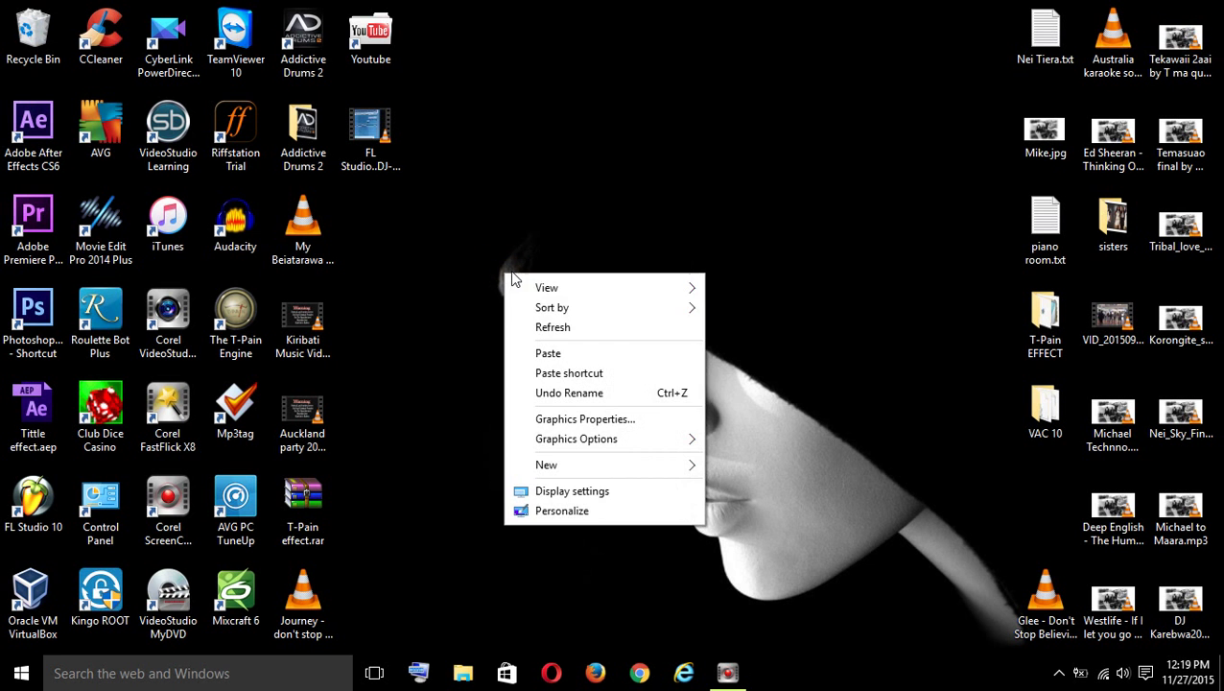
{"action": "left_click", "coordinate": [539, 325]}
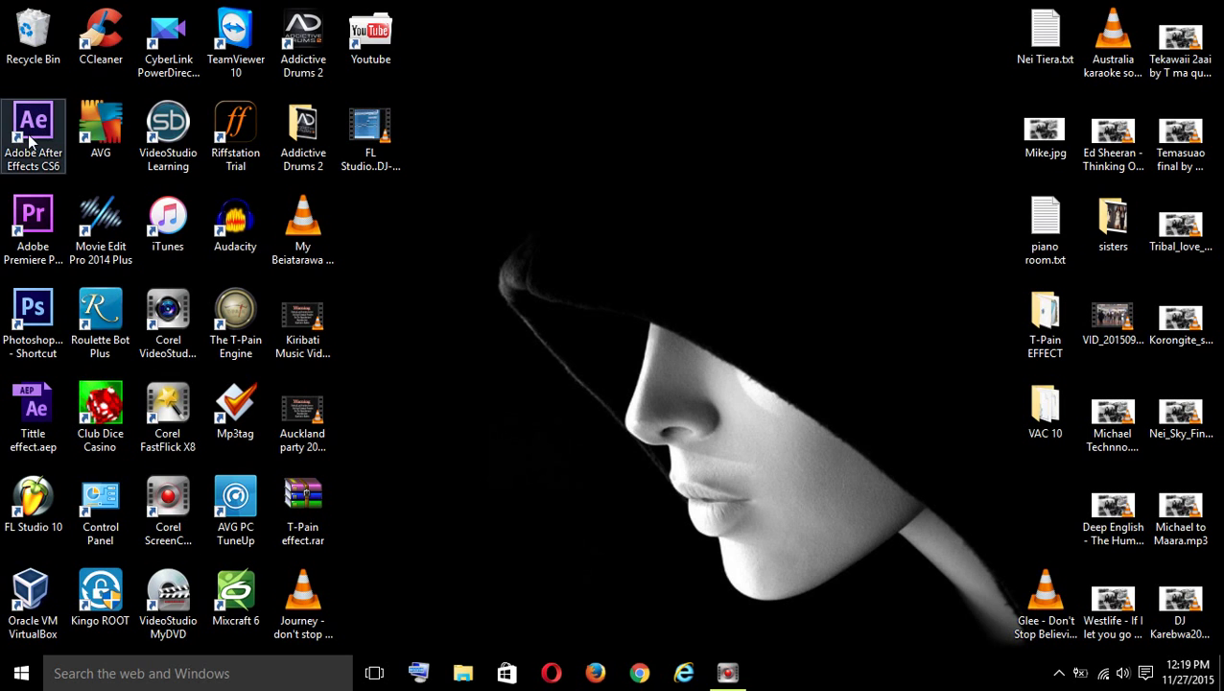
{"action": "right_click", "coordinate": [736, 125]}
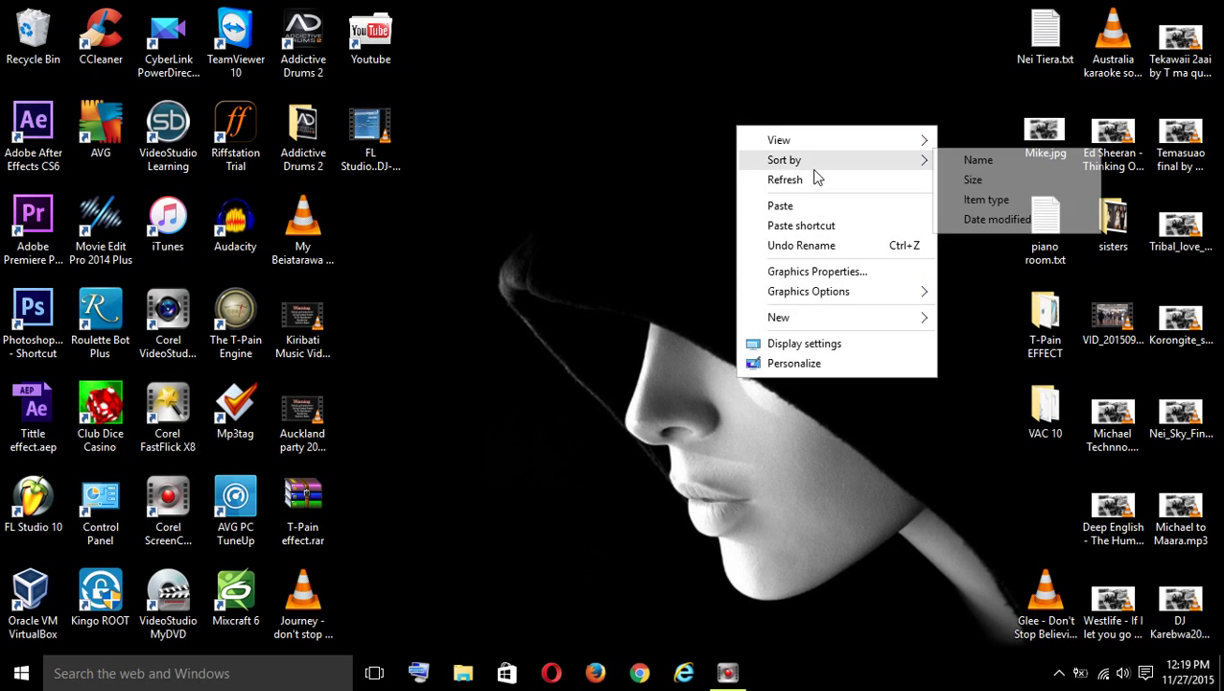
{"action": "left_click", "coordinate": [809, 175]}
Look at the lyrics in Nei Tiera.txt from the desktop in Notepad and close the file
{"action": "double_click", "coordinate": [1048, 39]}
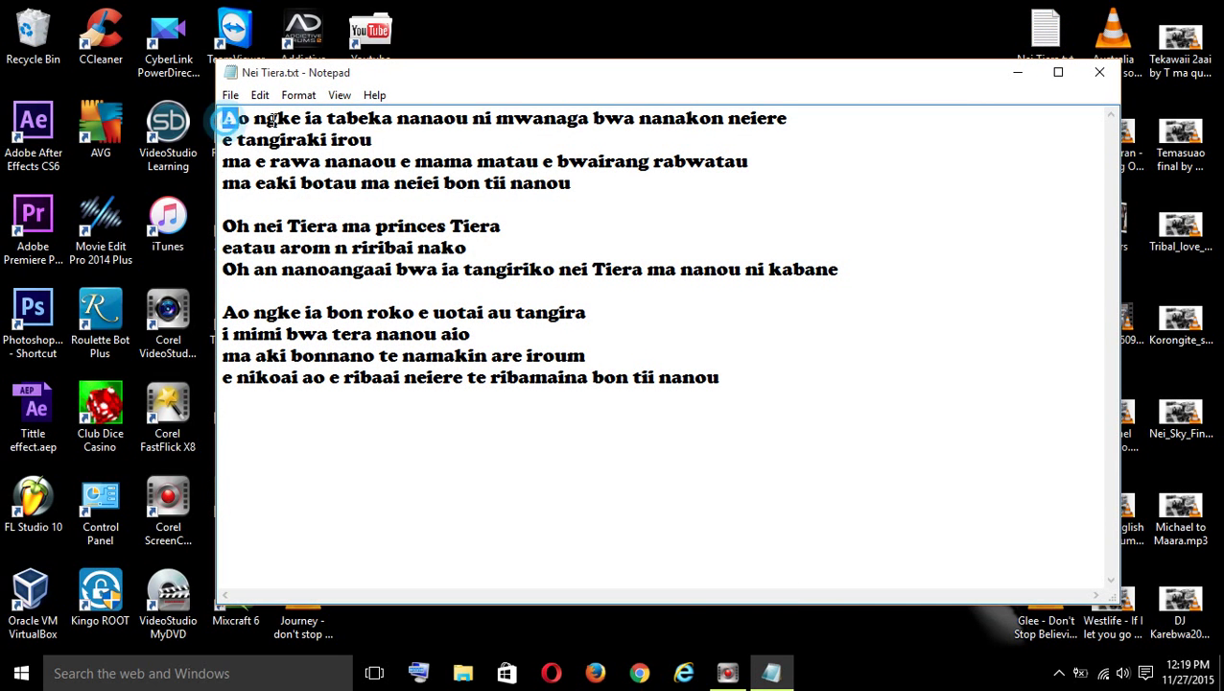
{"action": "left_click_drag", "start_coordinate": [223, 118], "coordinate": [928, 117]}
{"action": "left_click", "coordinate": [928, 131]}
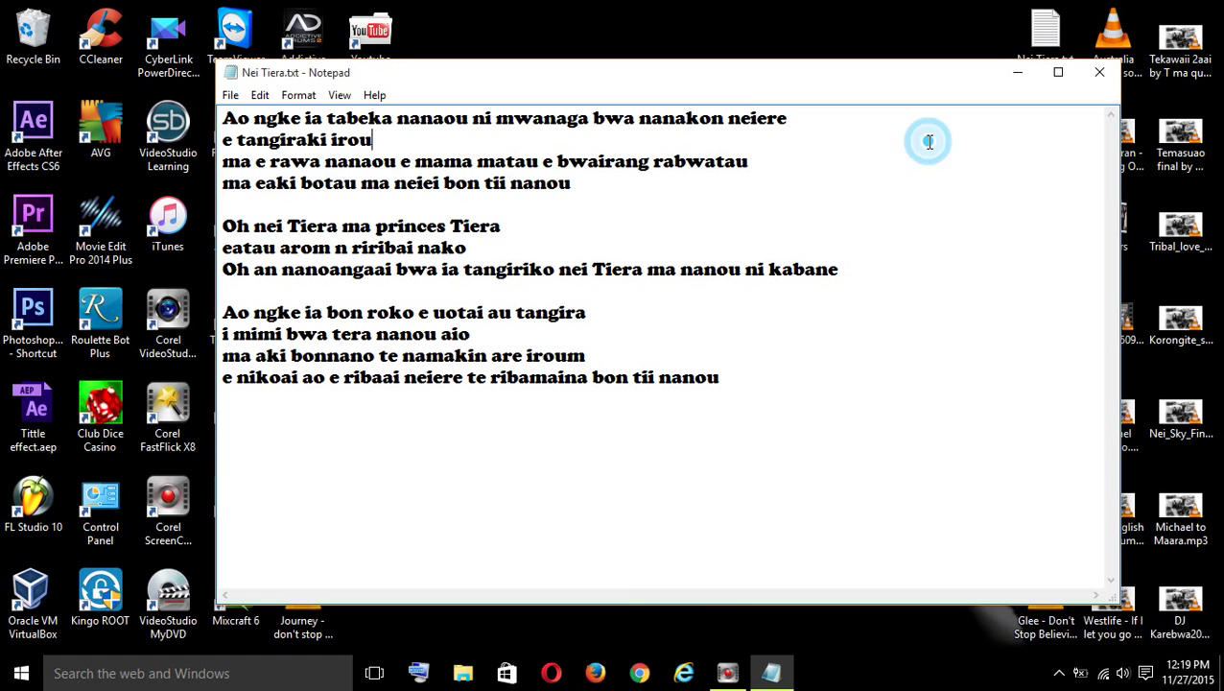
{"action": "left_click", "coordinate": [1098, 72]}
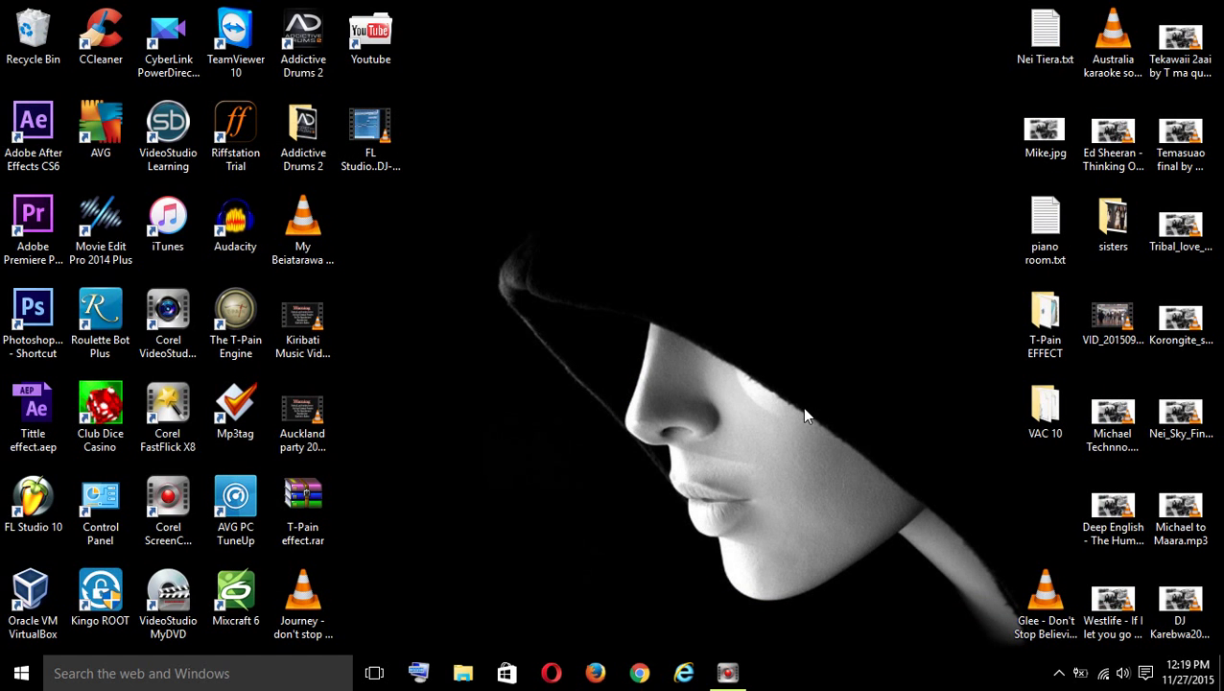
Play the Nei_Sky_Final MP3 from the start in VLC, and put the player in a non-maximized window moved near the top of the desktop
{"action": "double_click", "coordinate": [1185, 409]}
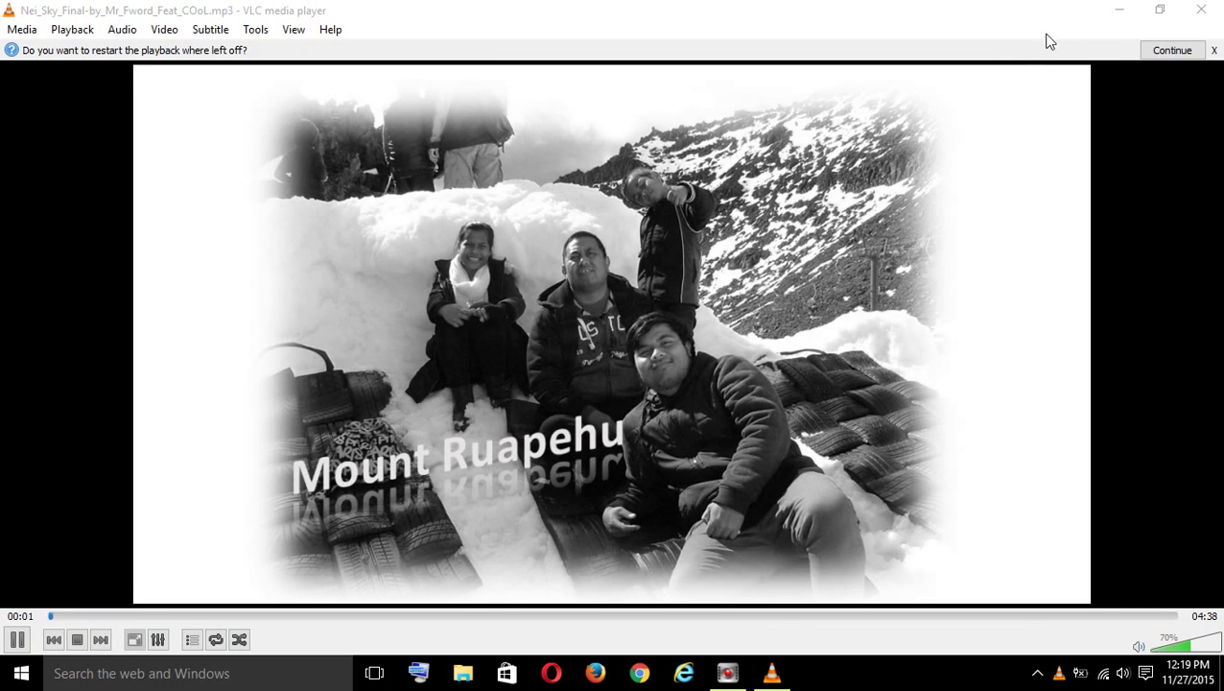
{"action": "left_click", "coordinate": [1214, 50]}
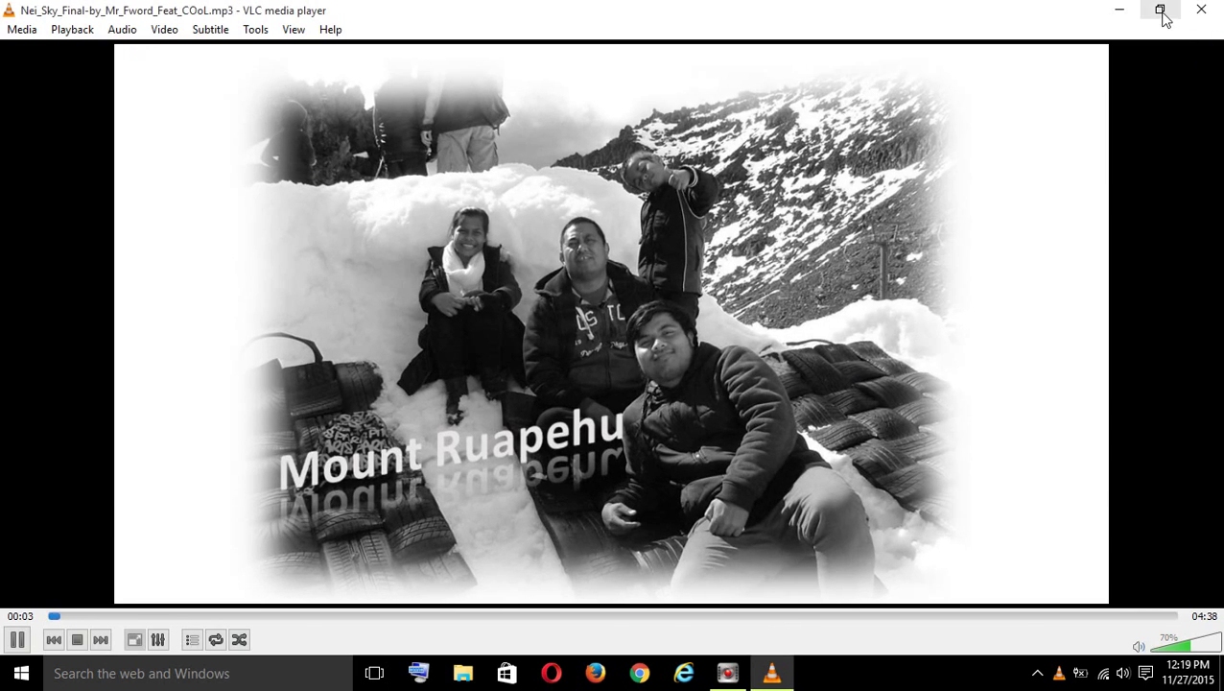
{"action": "left_click", "coordinate": [1160, 10]}
{"action": "left_click_drag", "start_coordinate": [735, 219], "coordinate": [492, 55]}
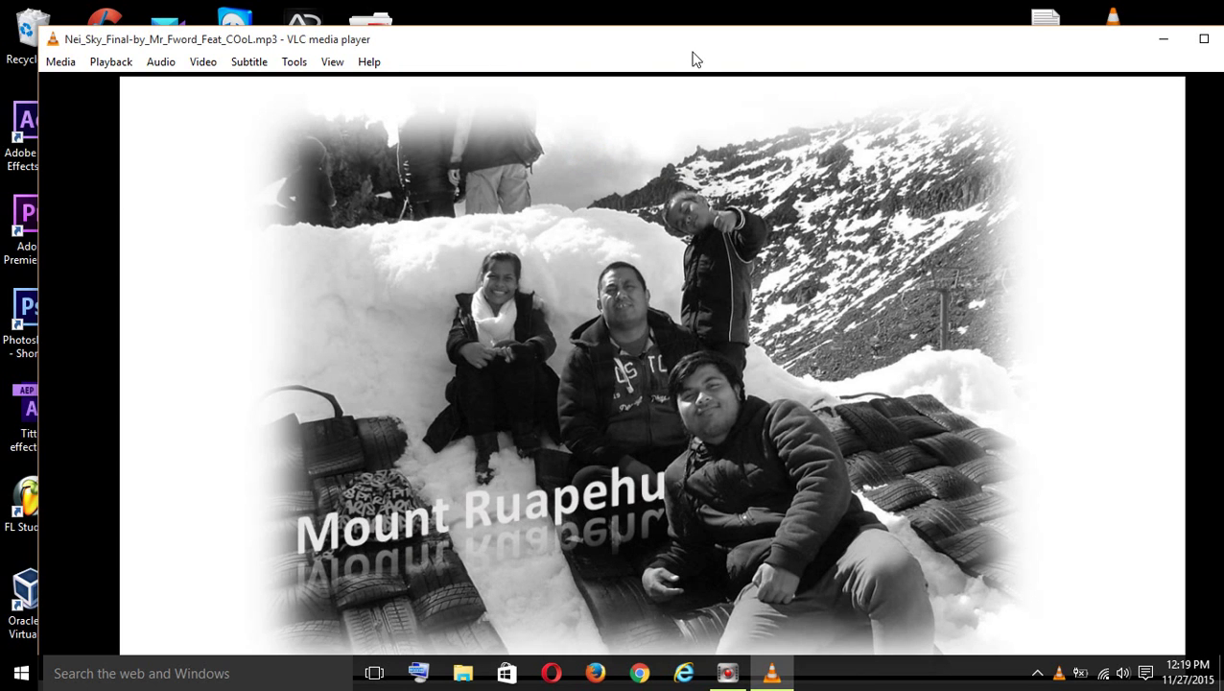
{"action": "left_click_drag", "start_coordinate": [692, 50], "coordinate": [686, 27]}
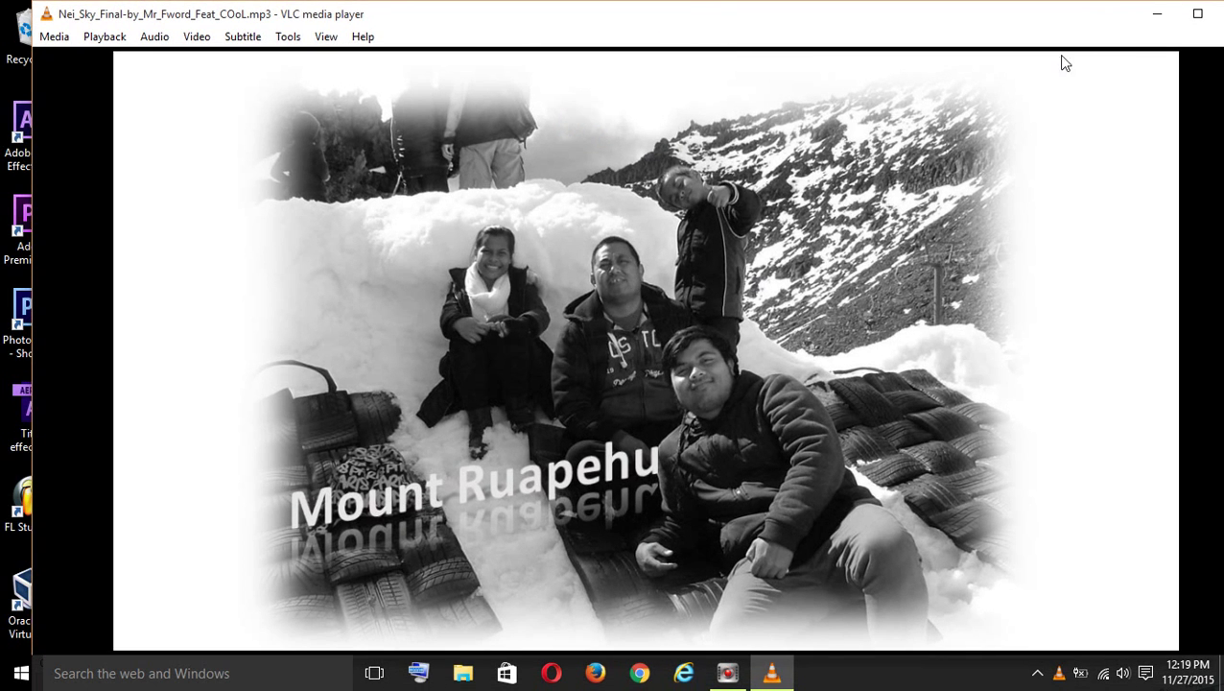
{"action": "left_click", "coordinate": [1198, 14]}
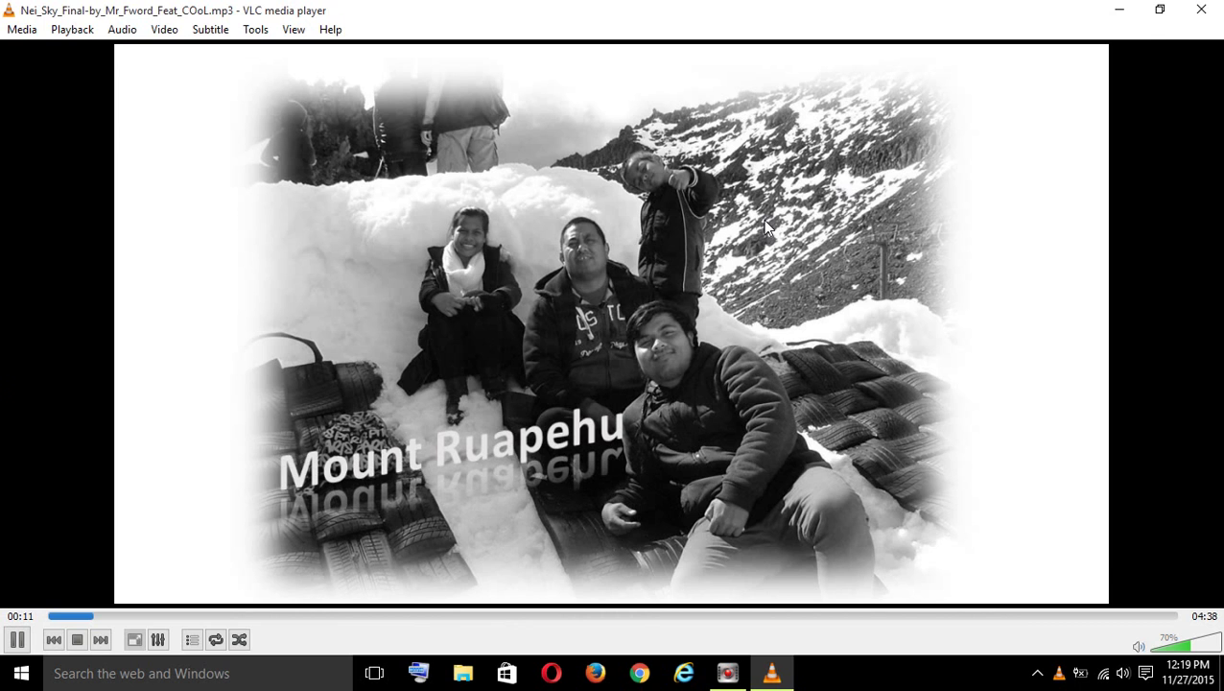
{"action": "left_click", "coordinate": [1161, 10]}
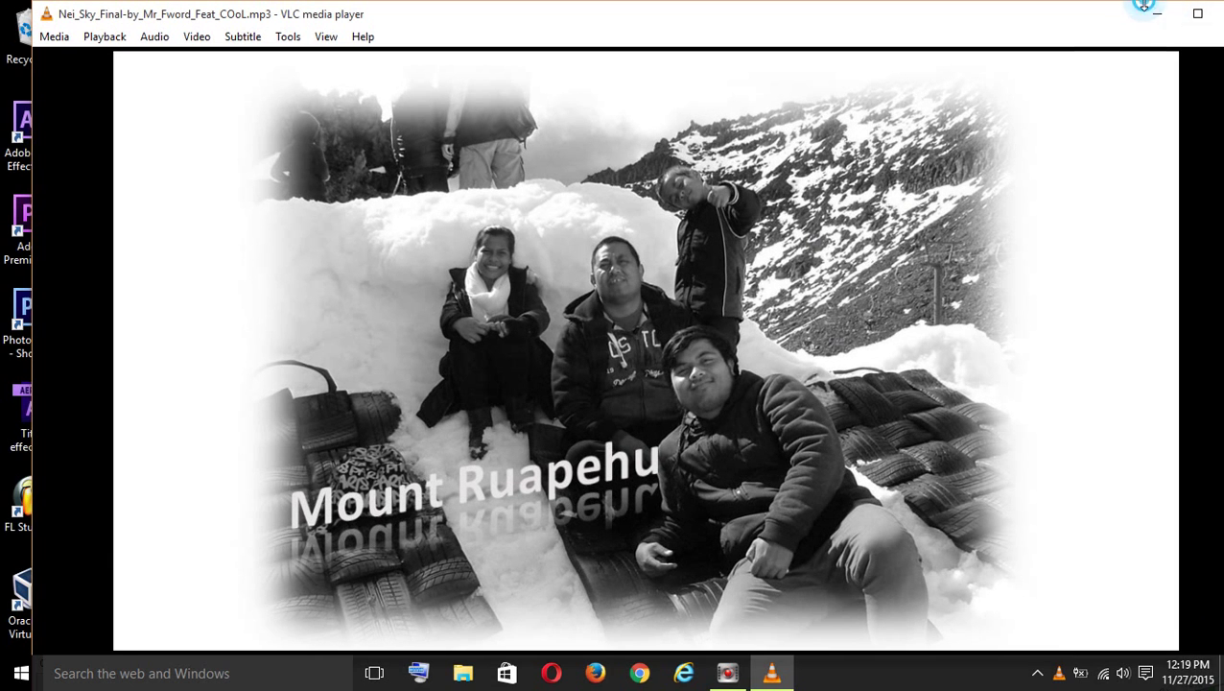